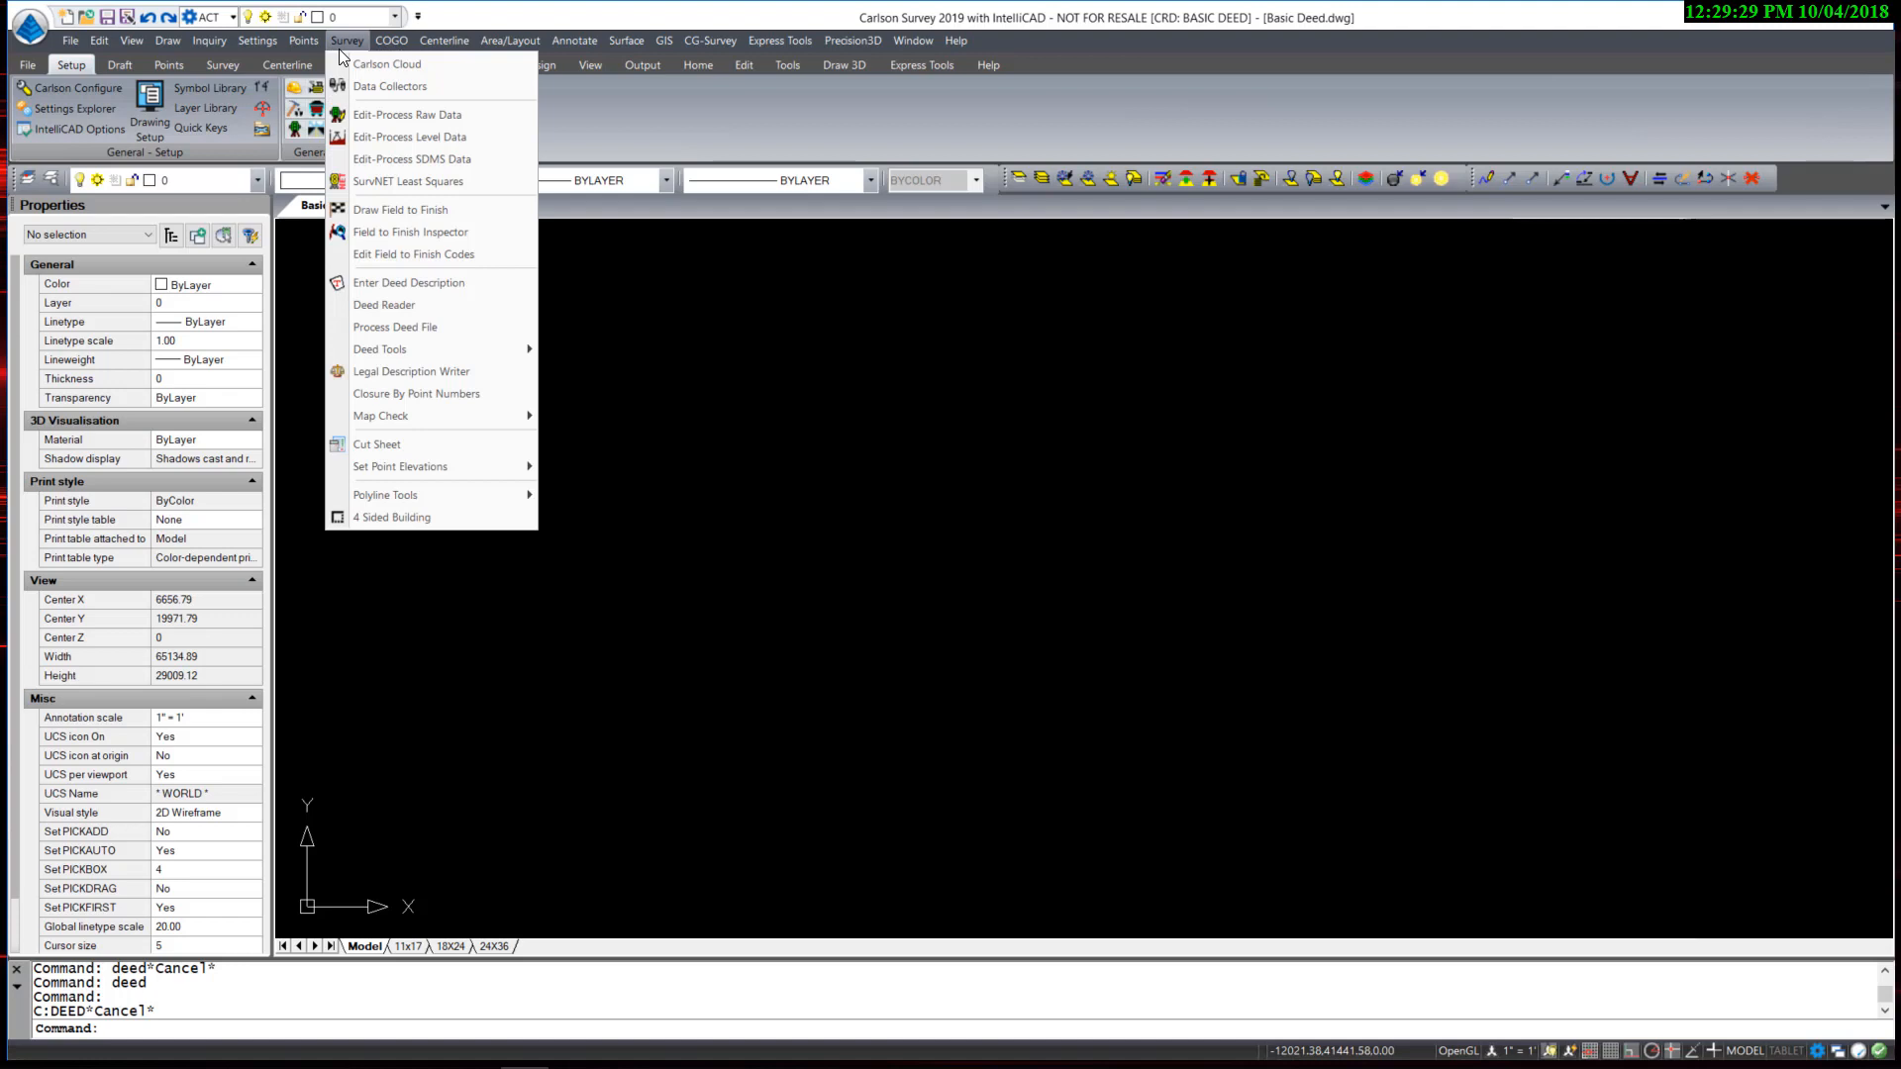
Start processing a deed file and create a new one named Deeds.
click(424, 328)
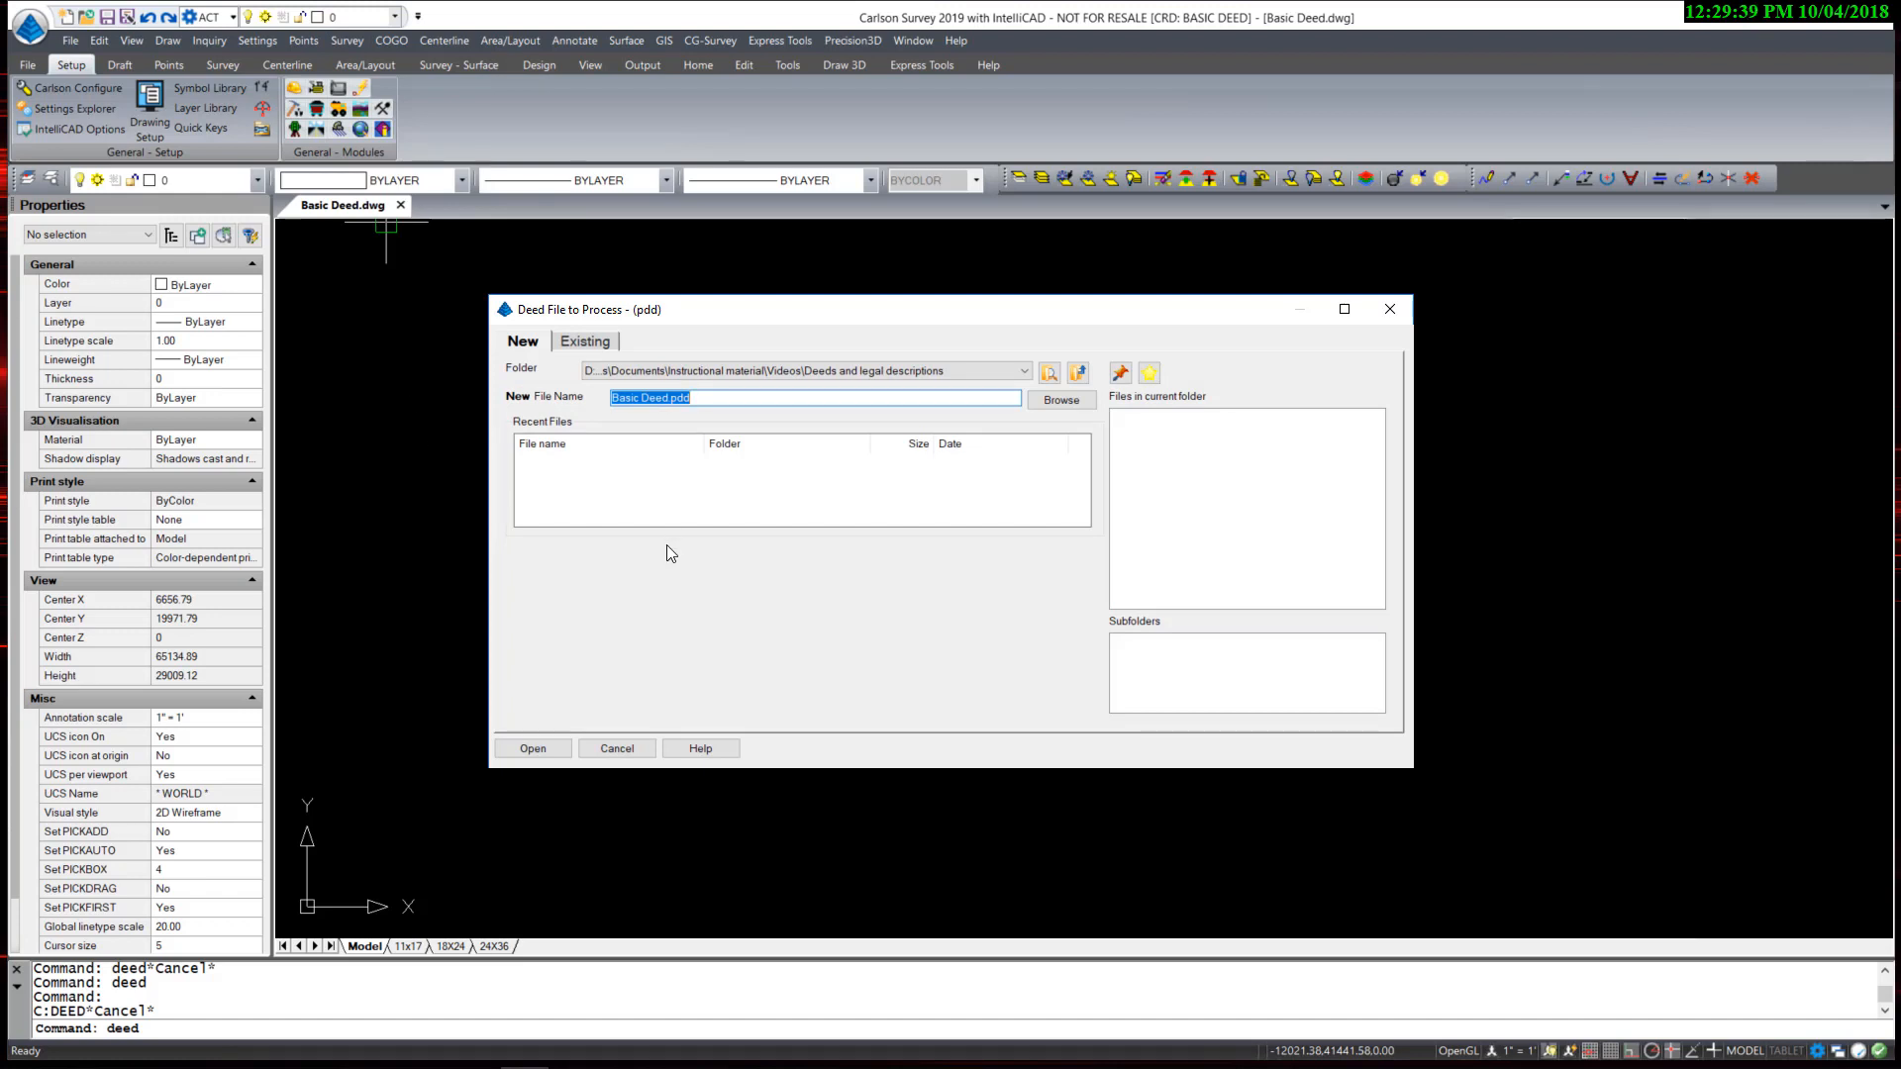
text(Deeds)
click(535, 749)
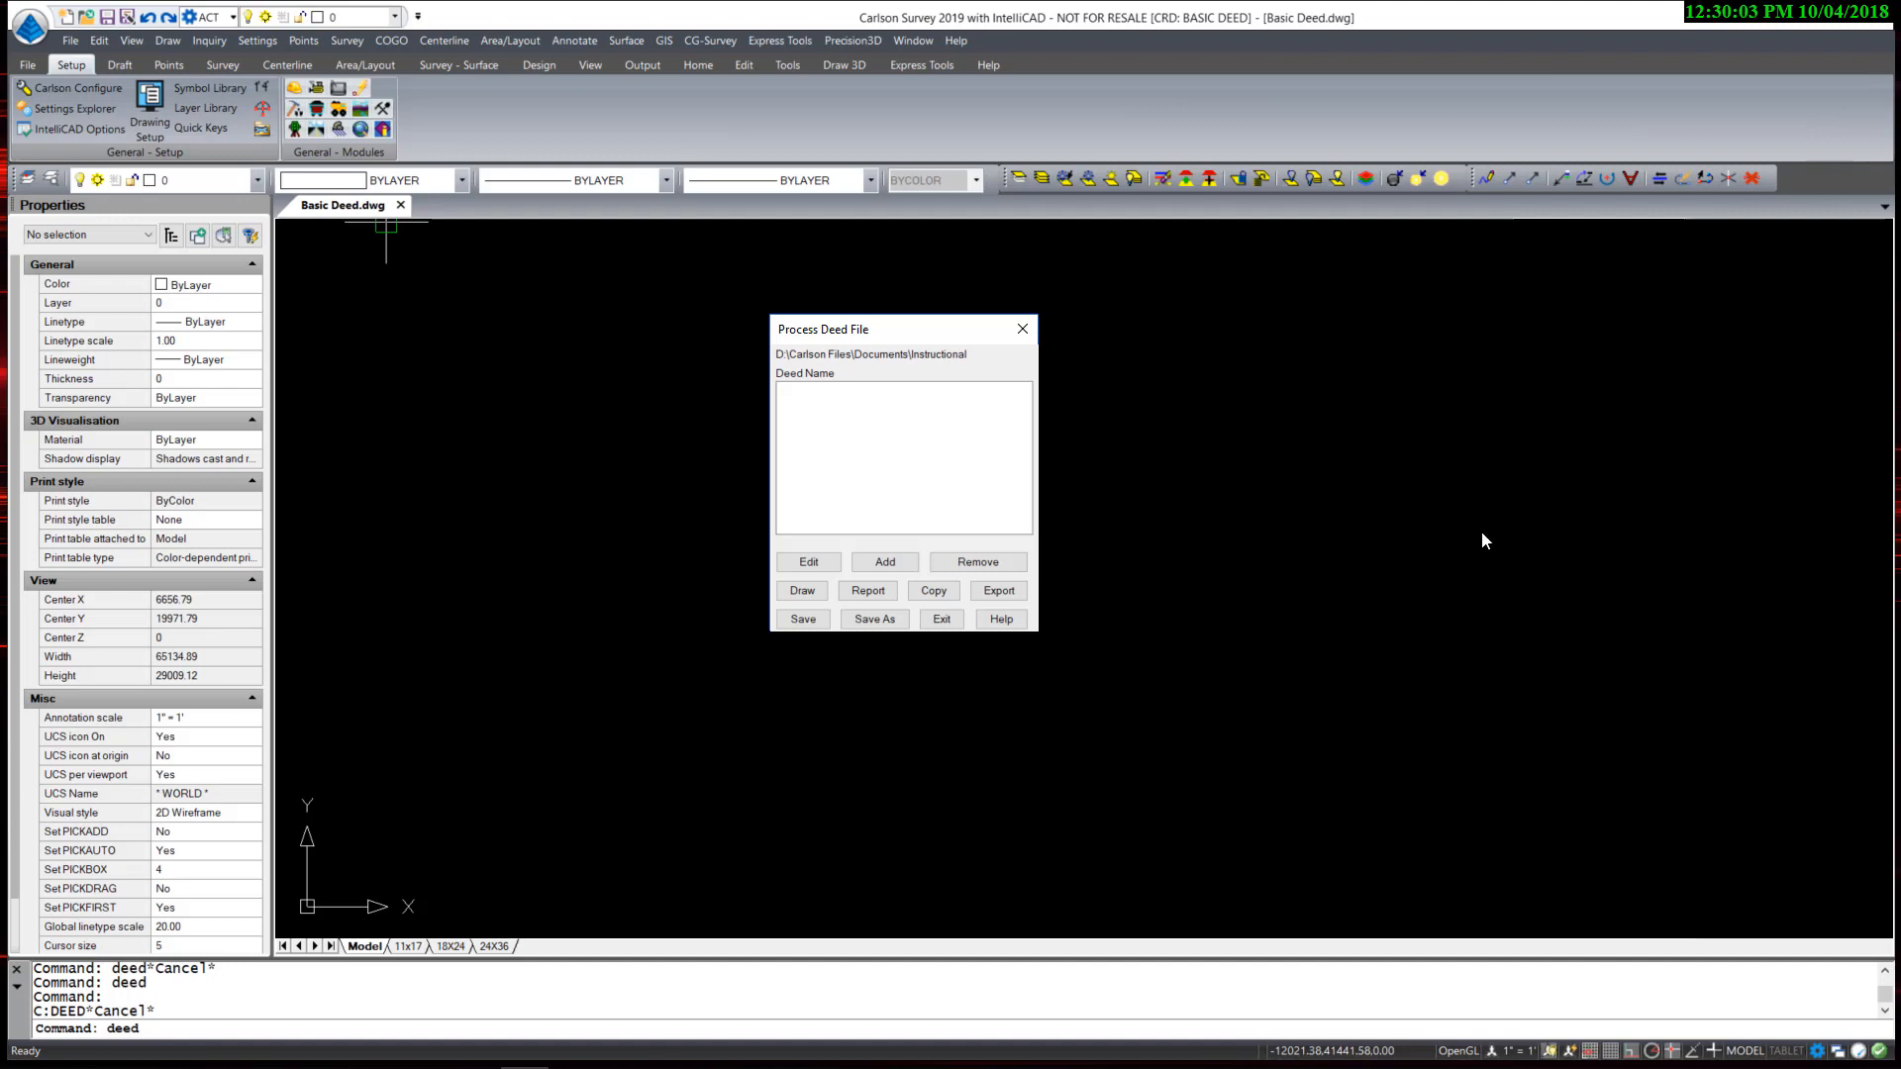
Add a deed to the deed file and name it Deed1.
click(885, 562)
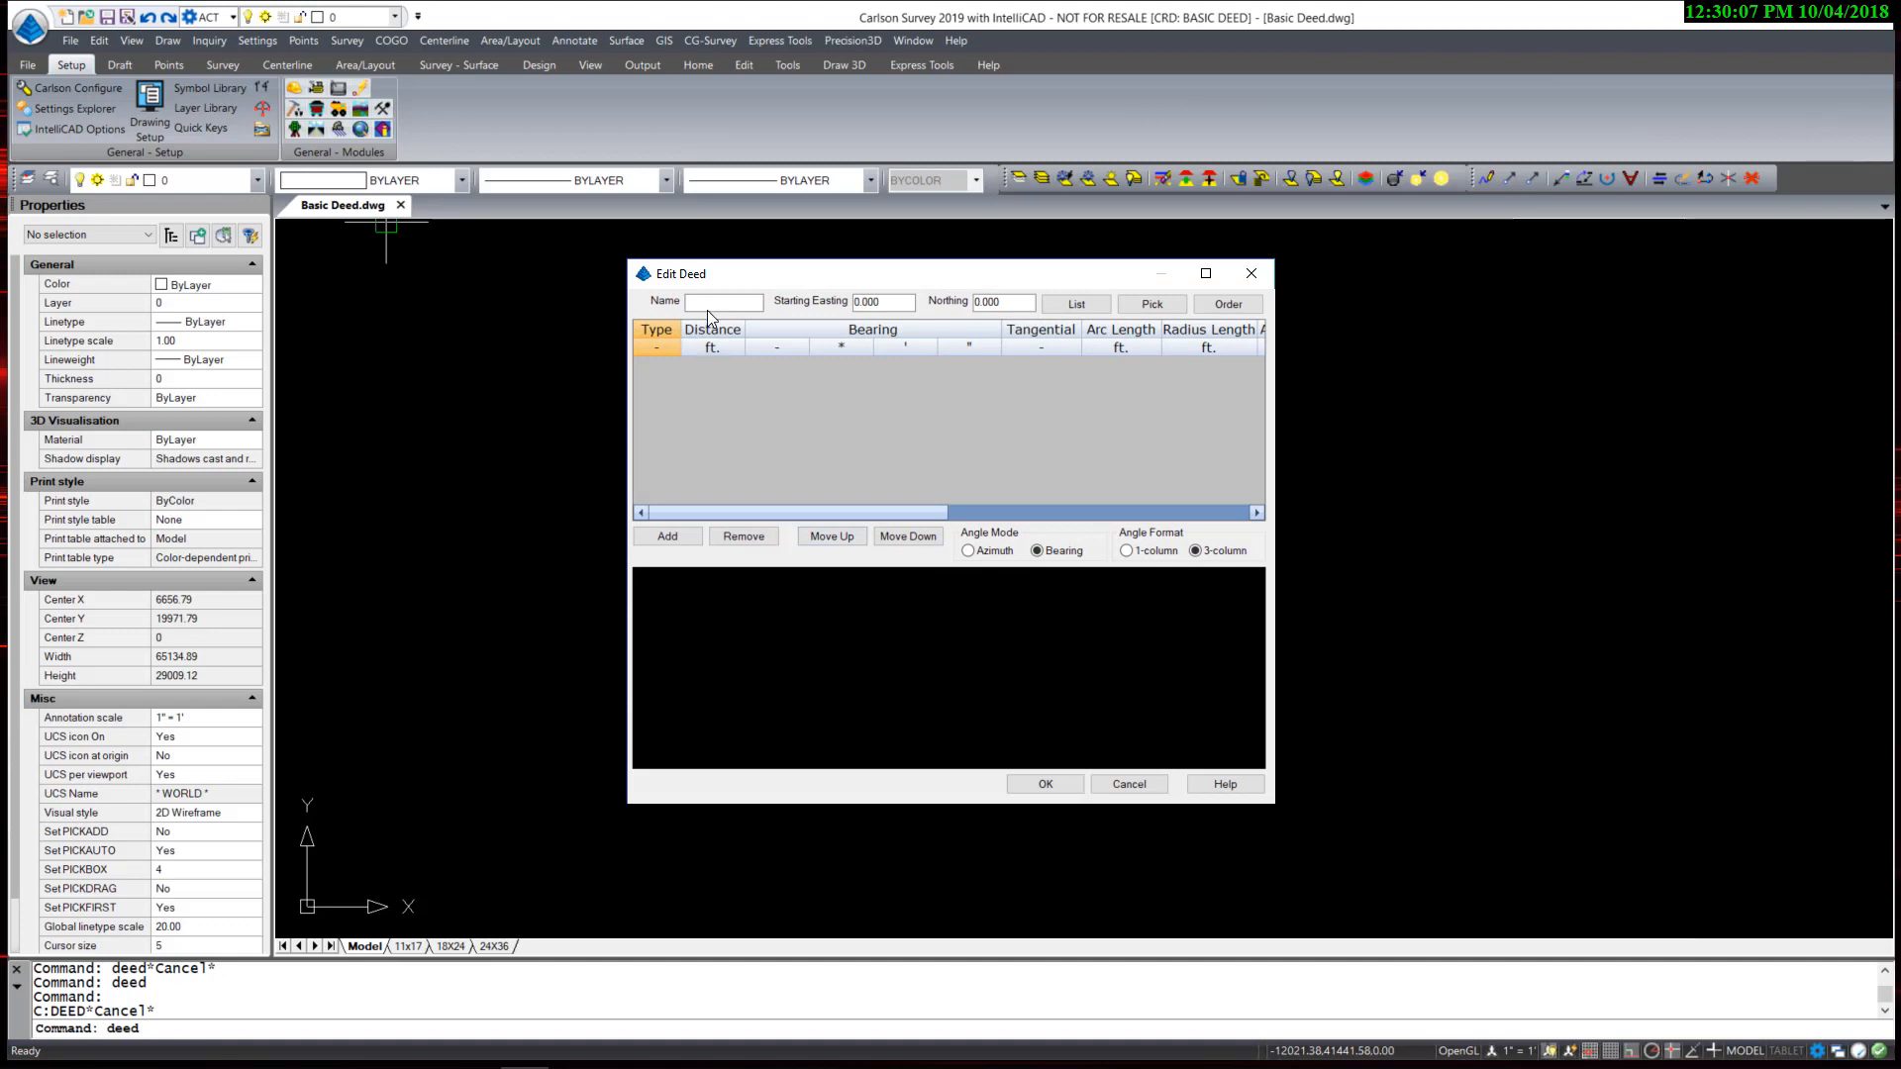
click(709, 304)
text(Deed1)
drag(936, 281, 864, 281)
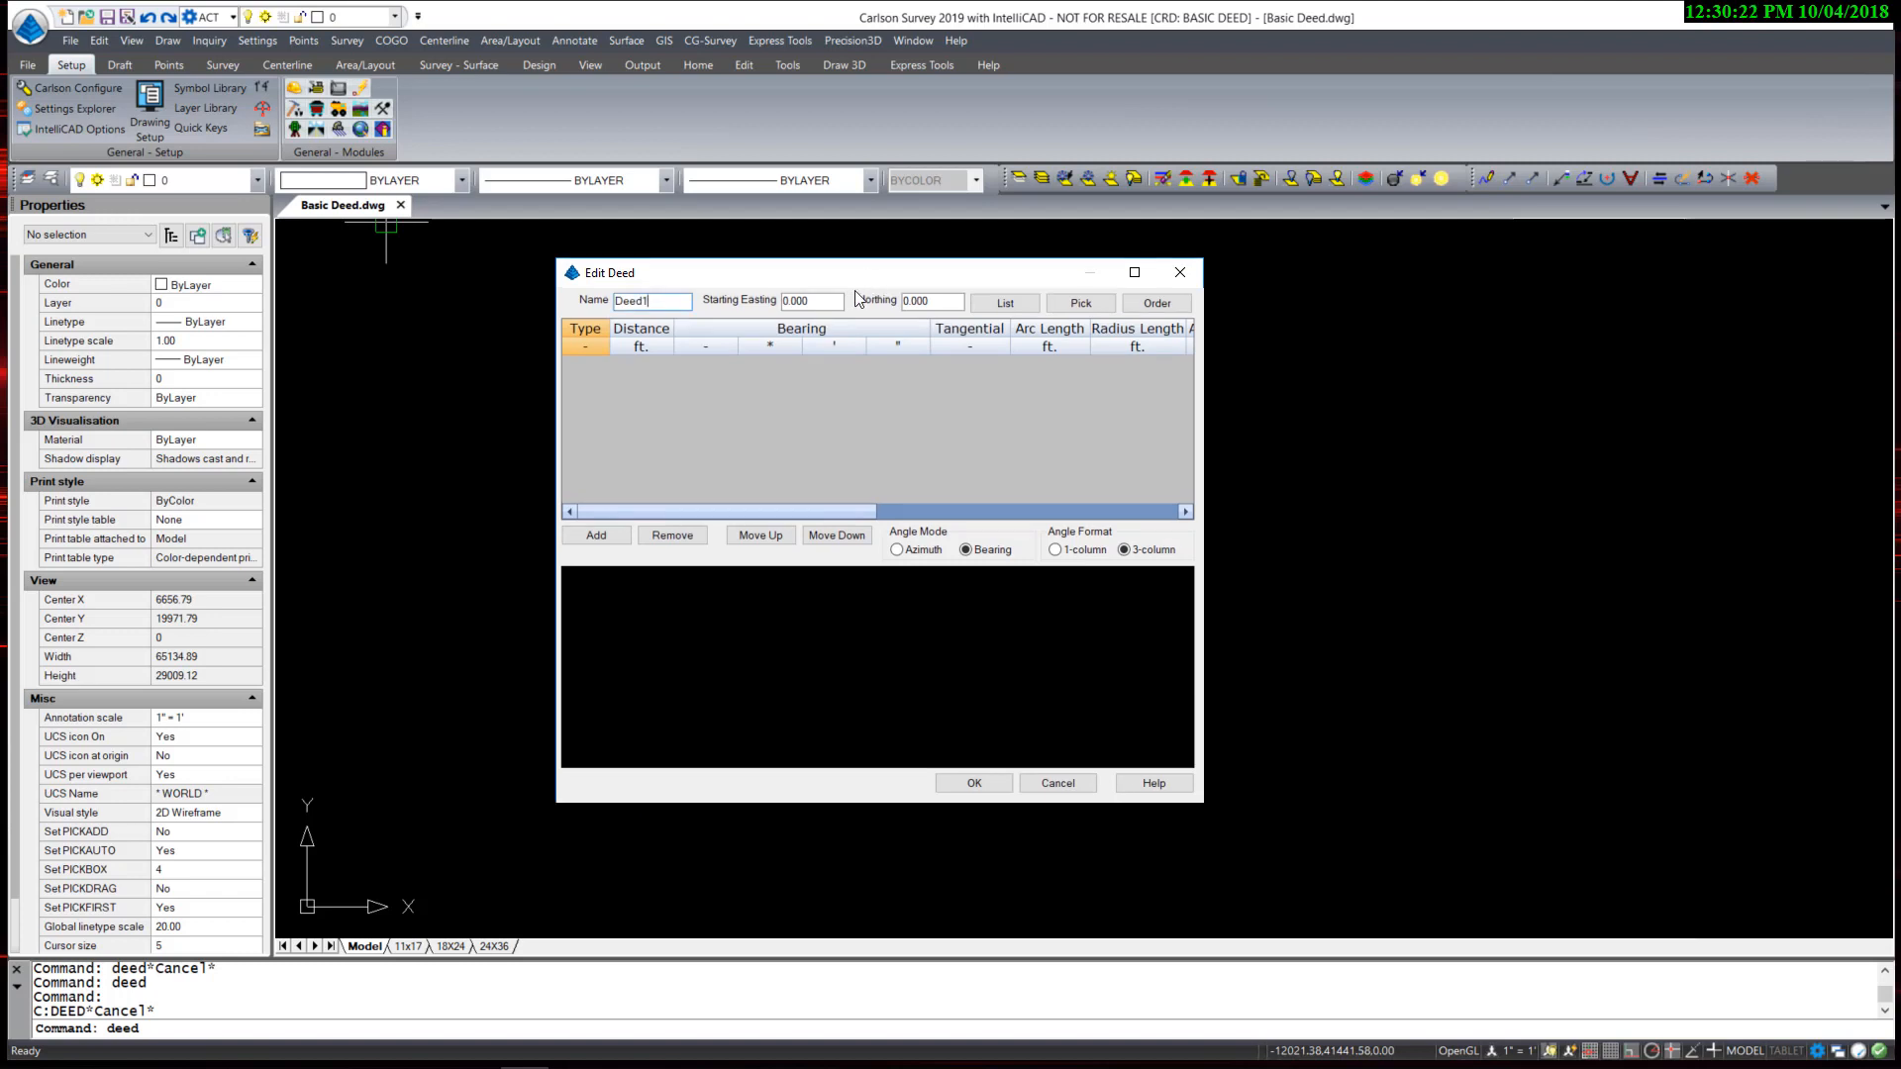
Set Deed1's starting easting and northing to 5000 each, and widen the deed editor to show more columns.
double_click(829, 303)
text(5000)
key(Tab)
text(500)
drag(891, 274, 800, 256)
drag(1161, 409, 1496, 404)
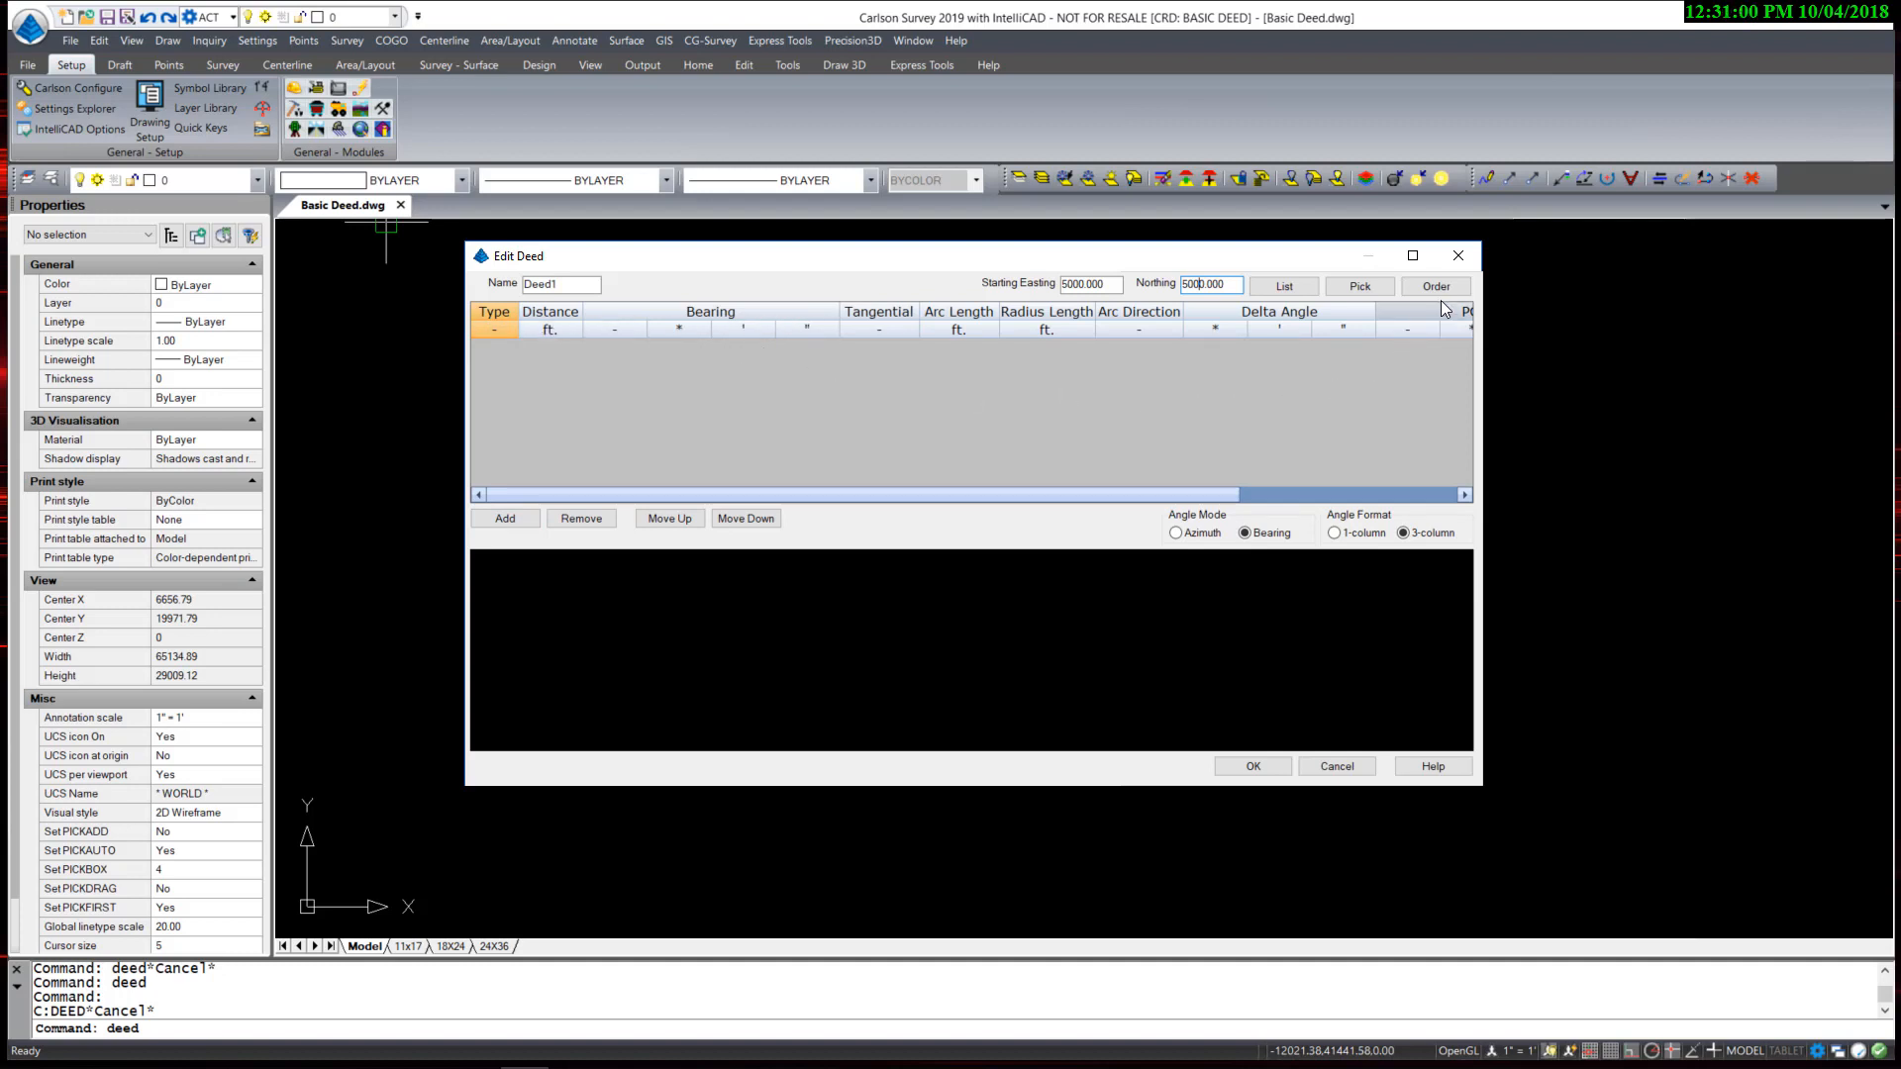
Reorder the deed table columns so that Angle comes before Distance.
click(1441, 294)
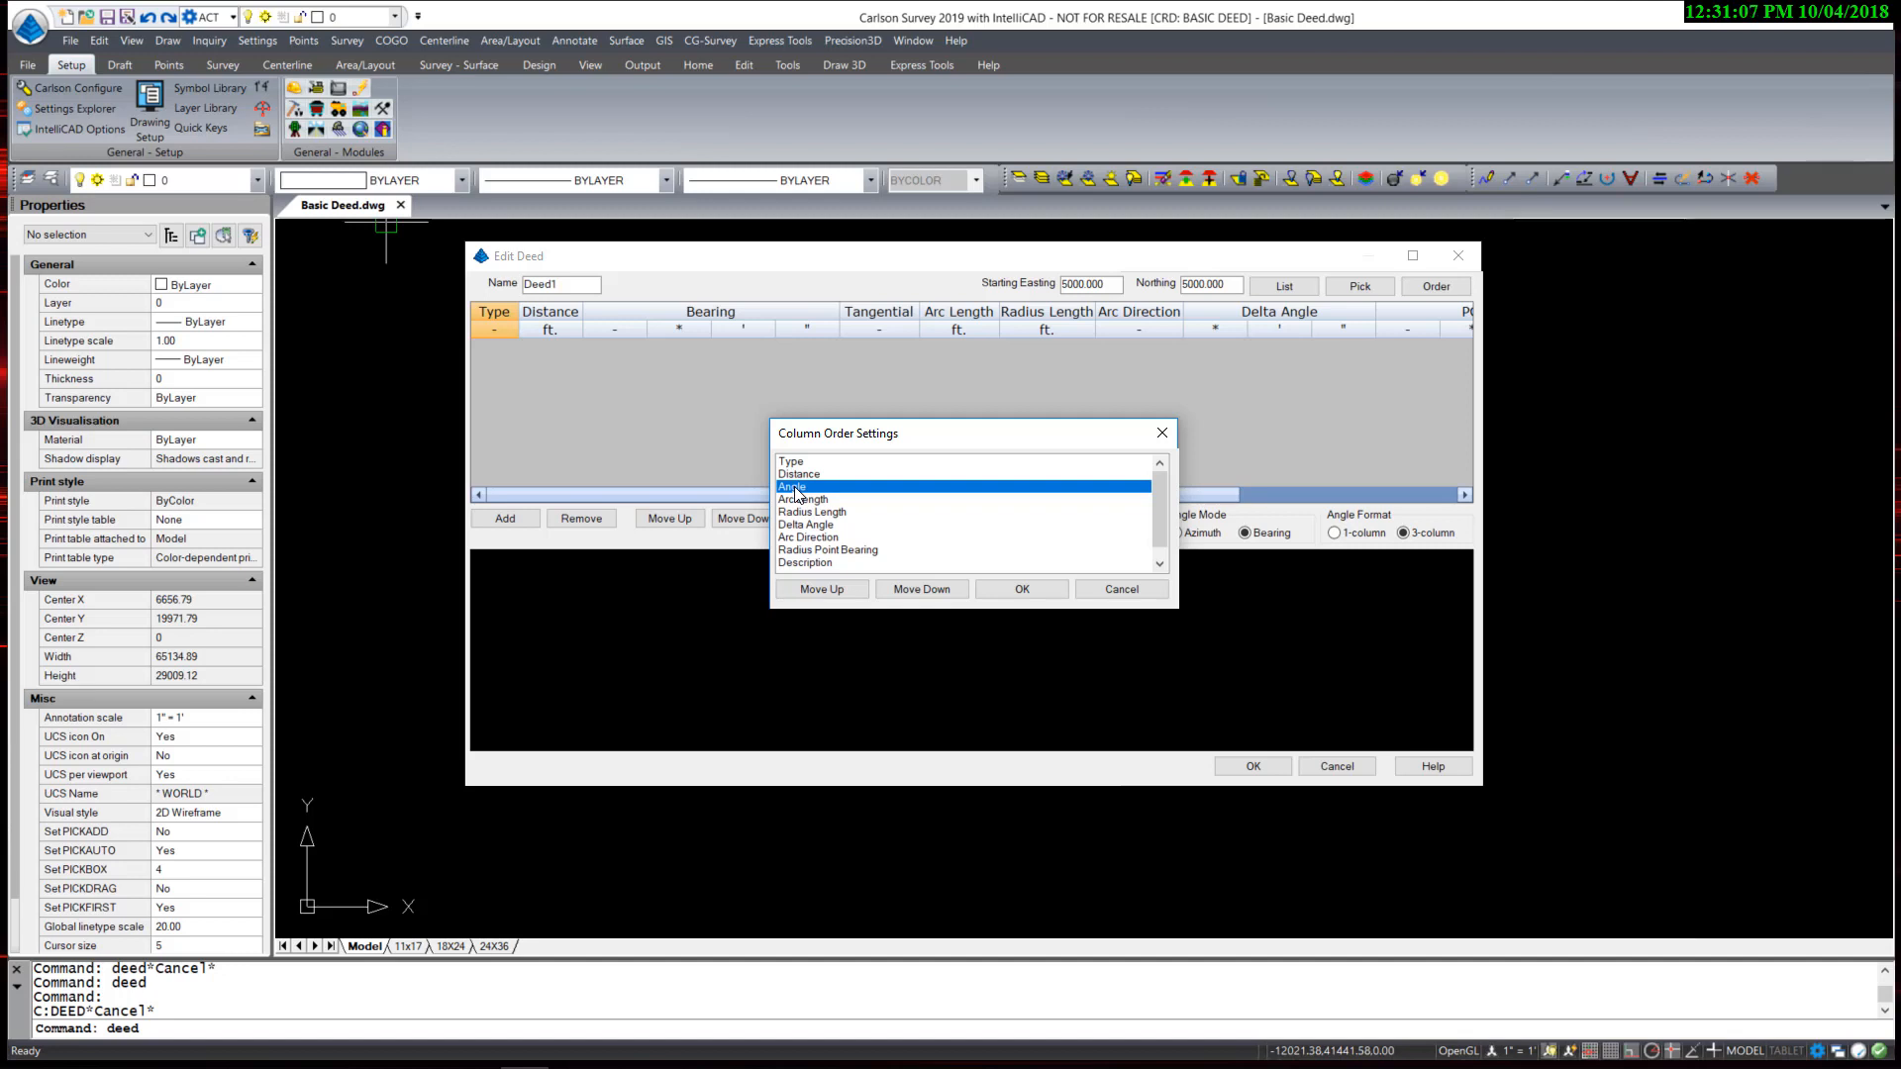
click(833, 591)
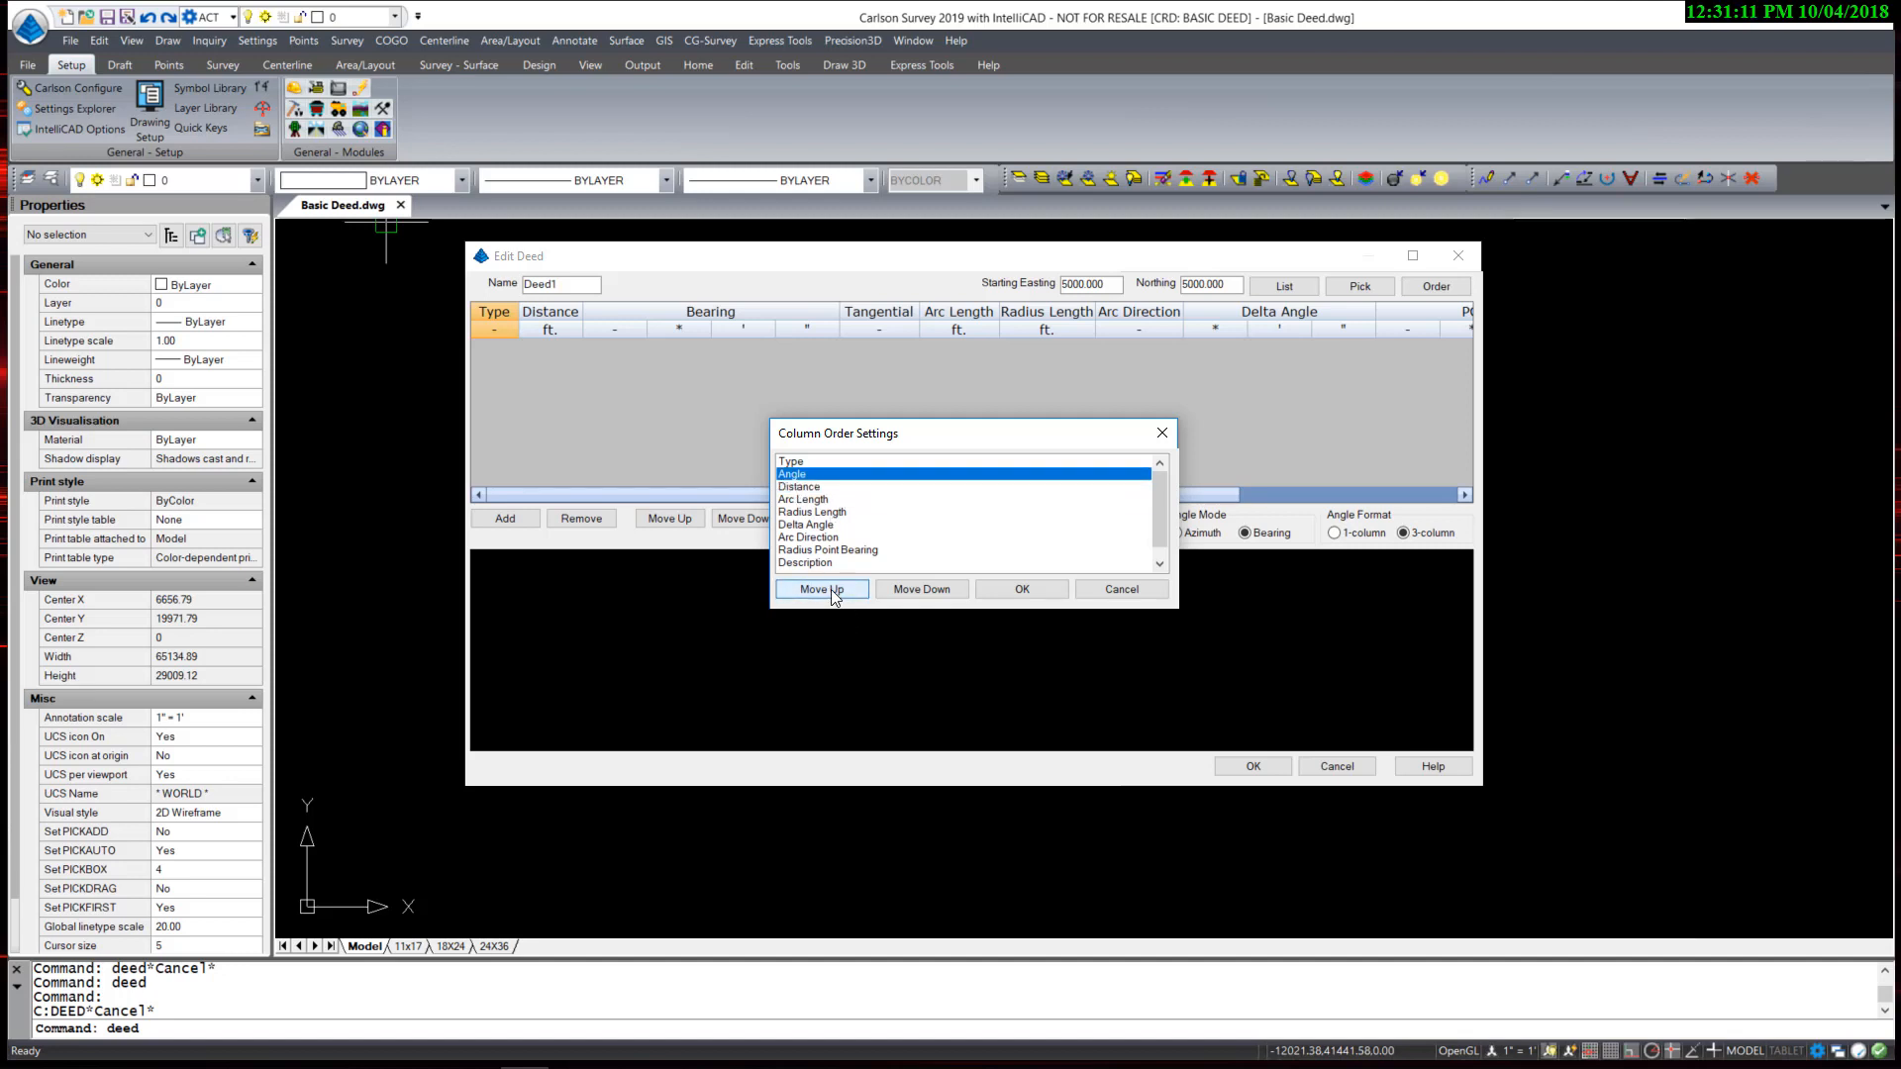
click(1010, 590)
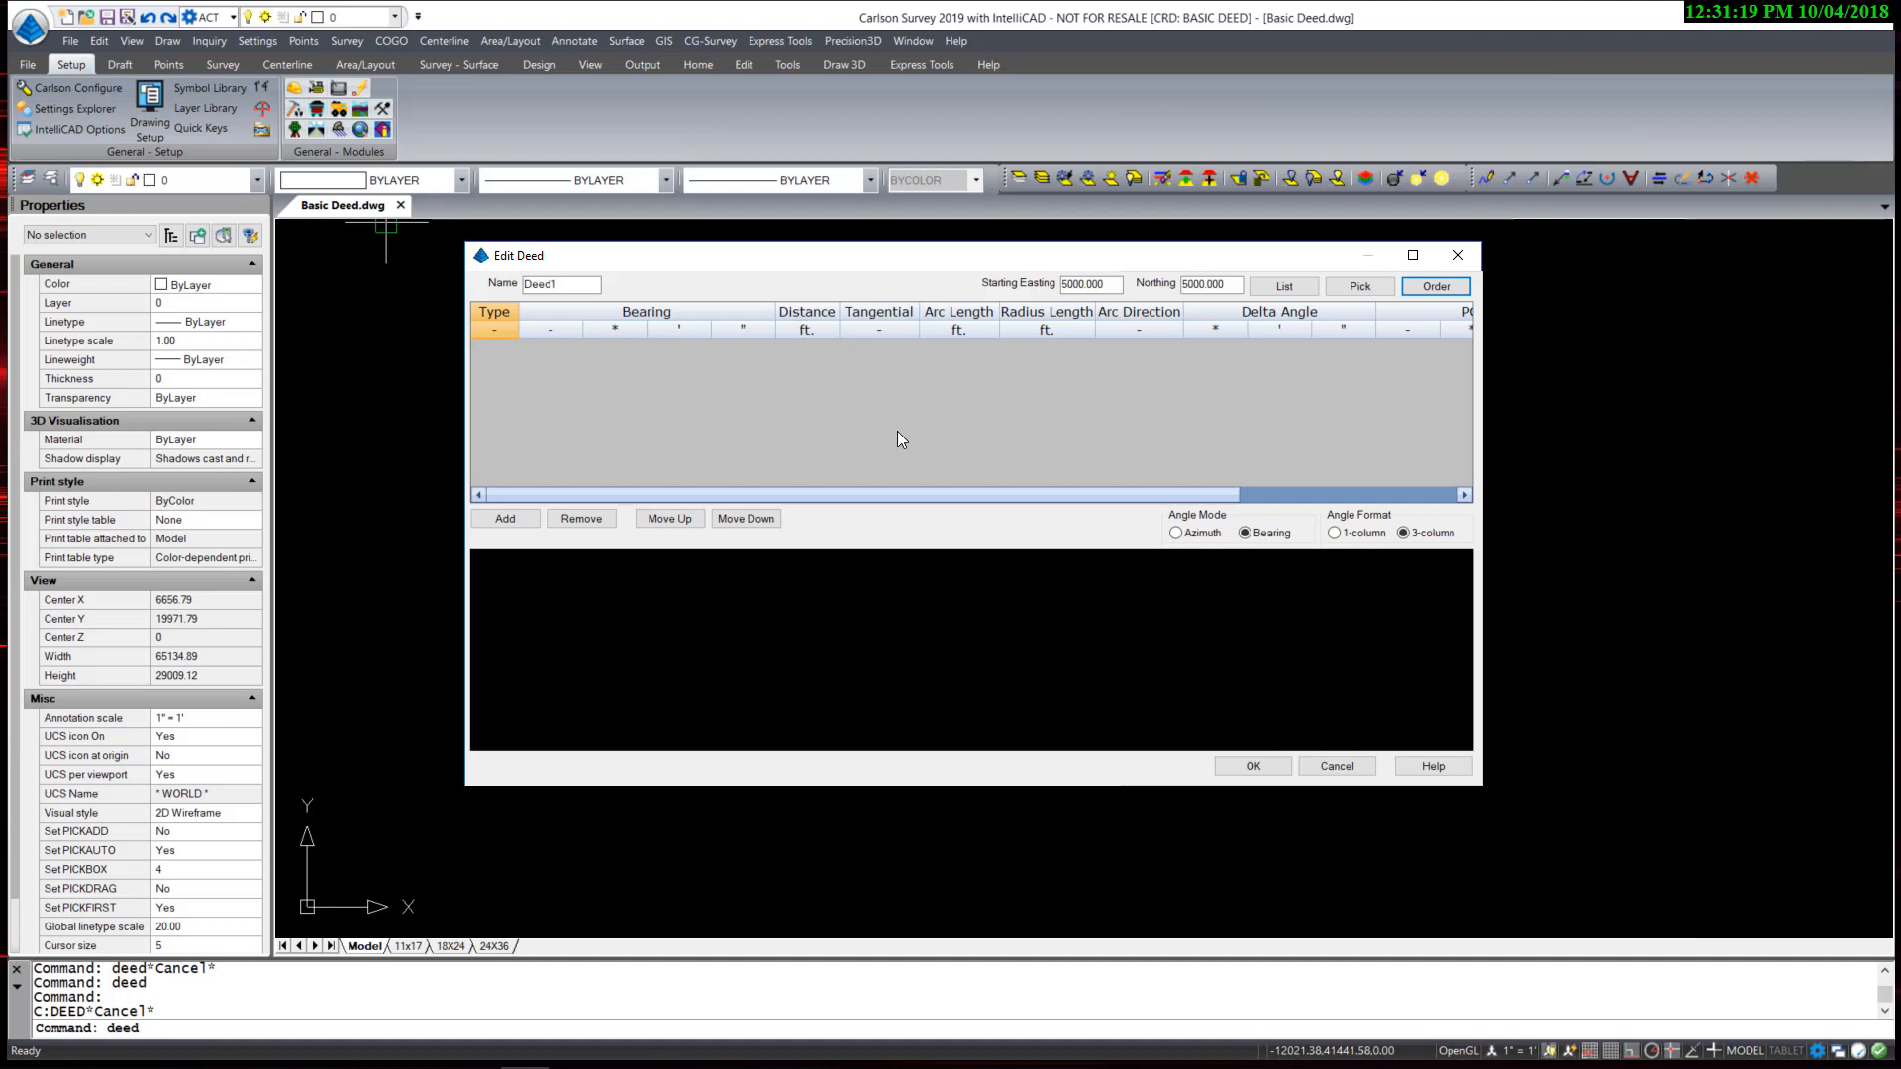
Add the first line course with bearing NE 25°35'00" and distance 200.51 ft, and make the deed editor taller.
click(520, 520)
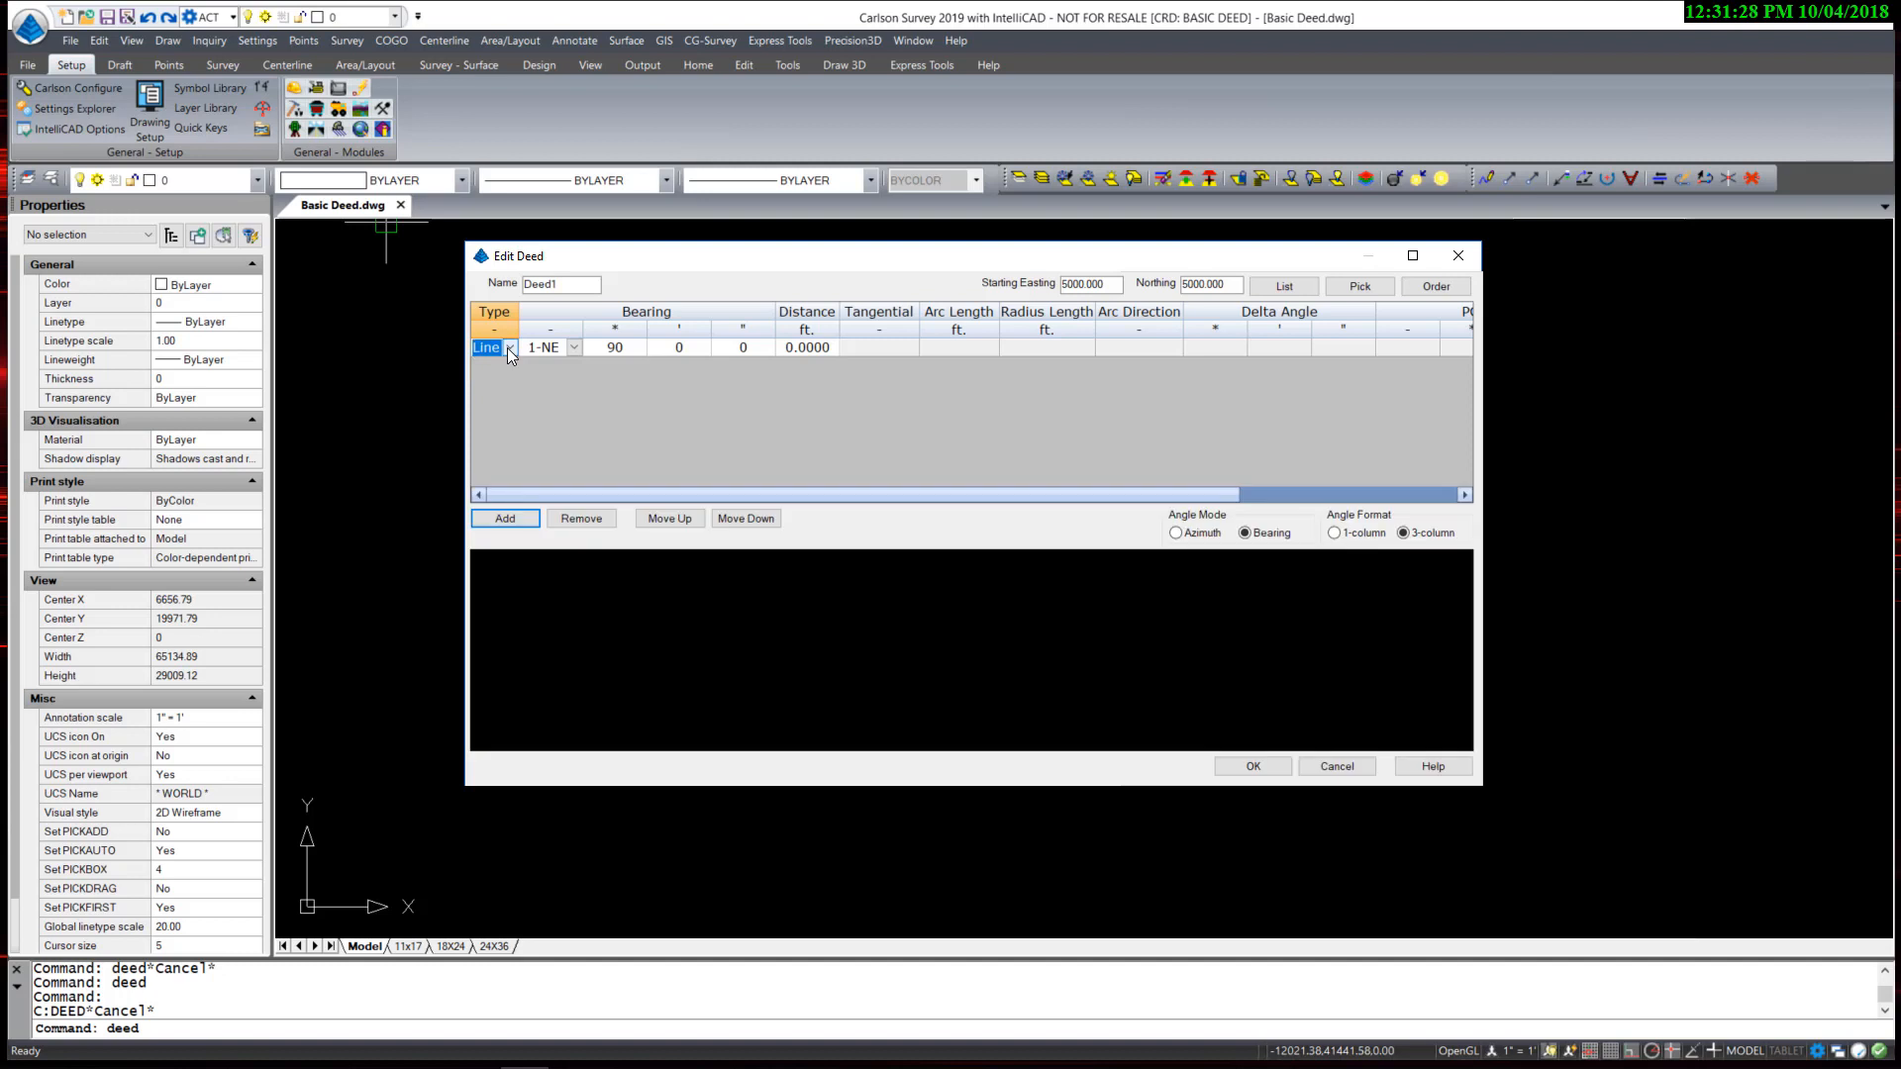
key(Tab)
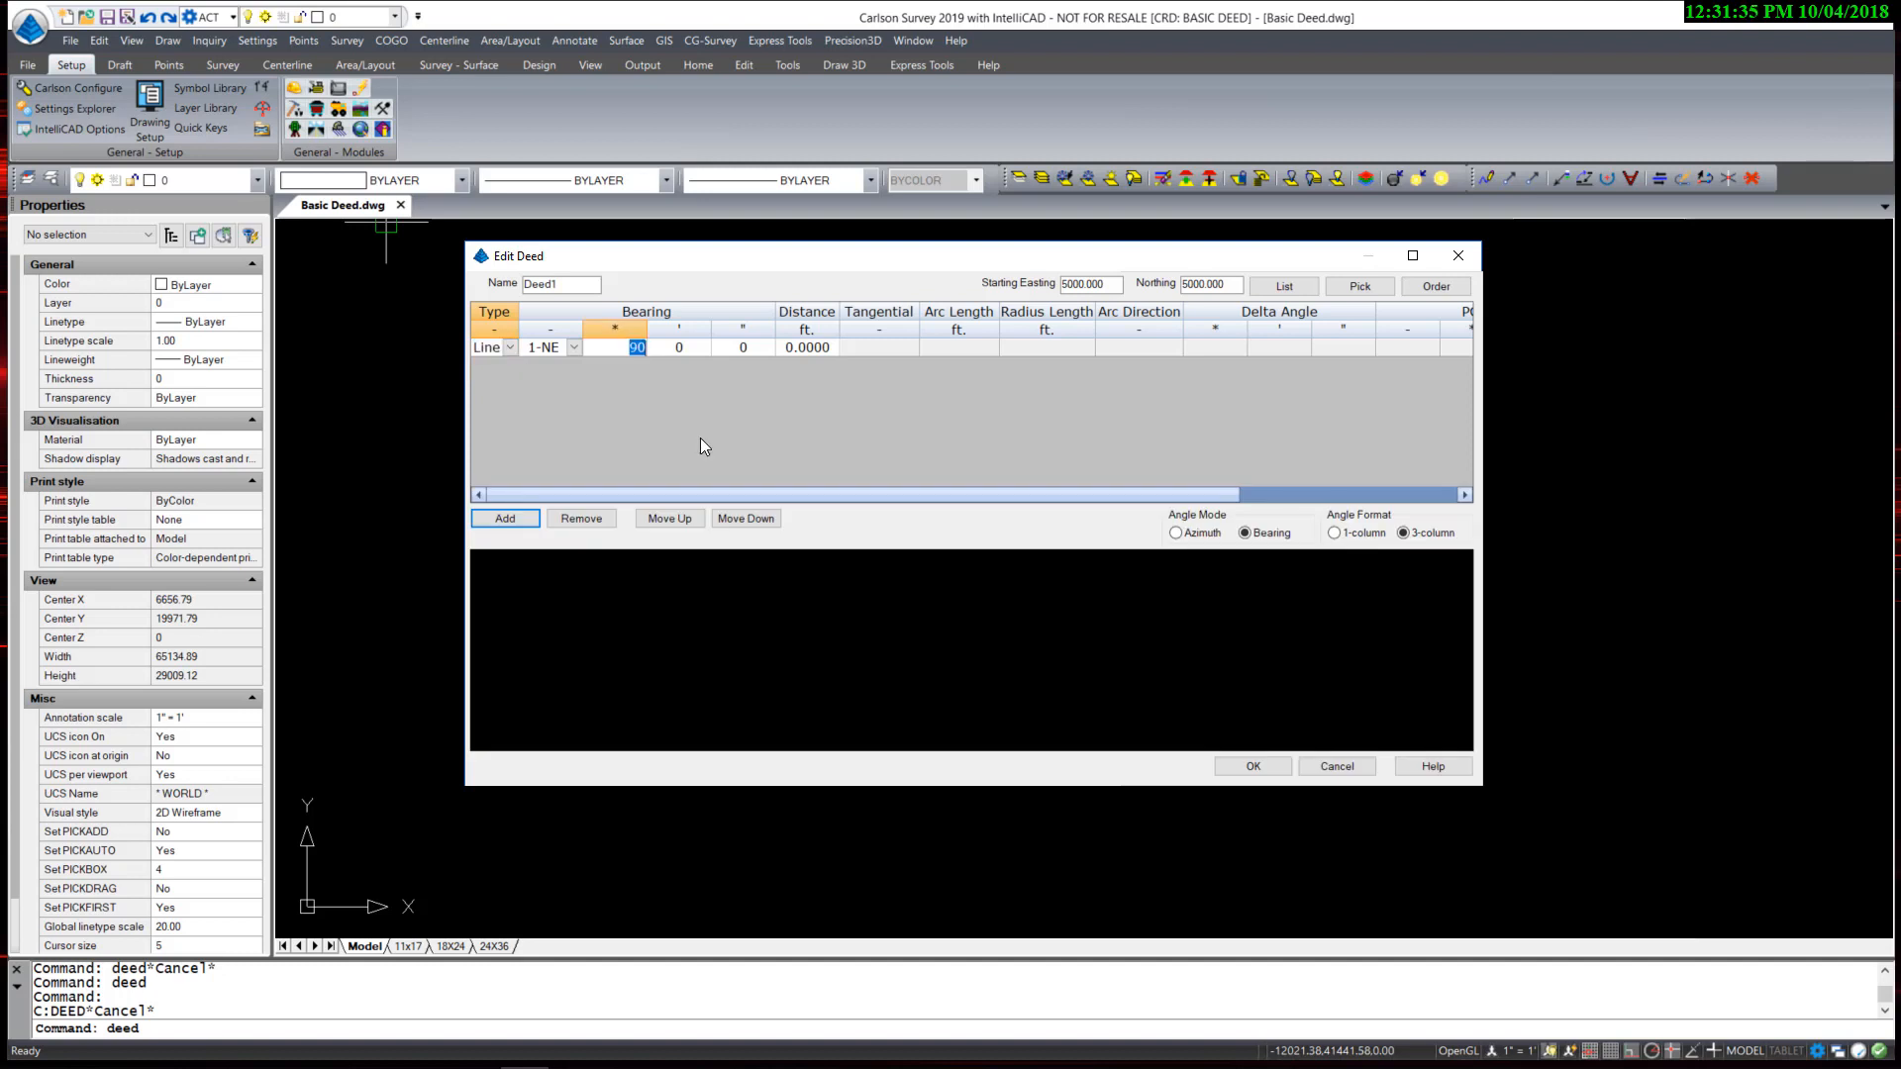
text(25)
key(Tab)
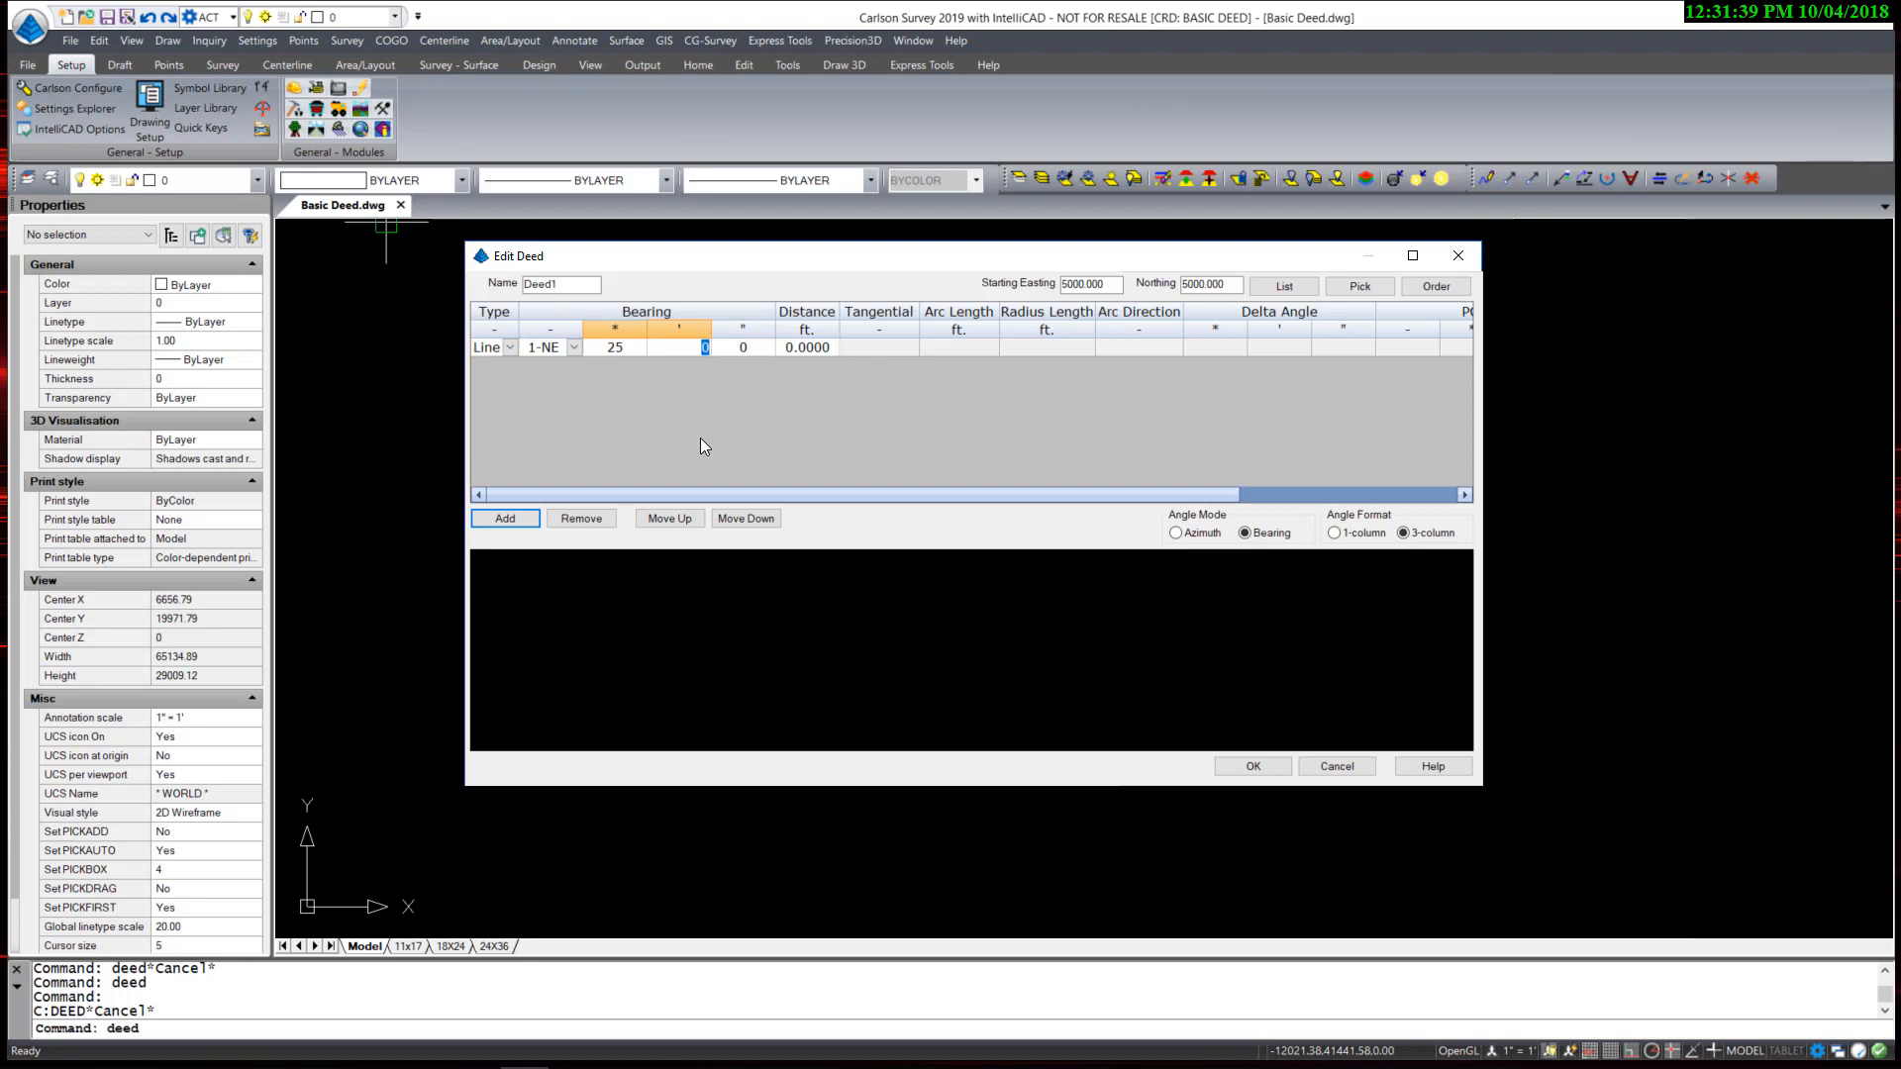
text(35)
key(Tab)
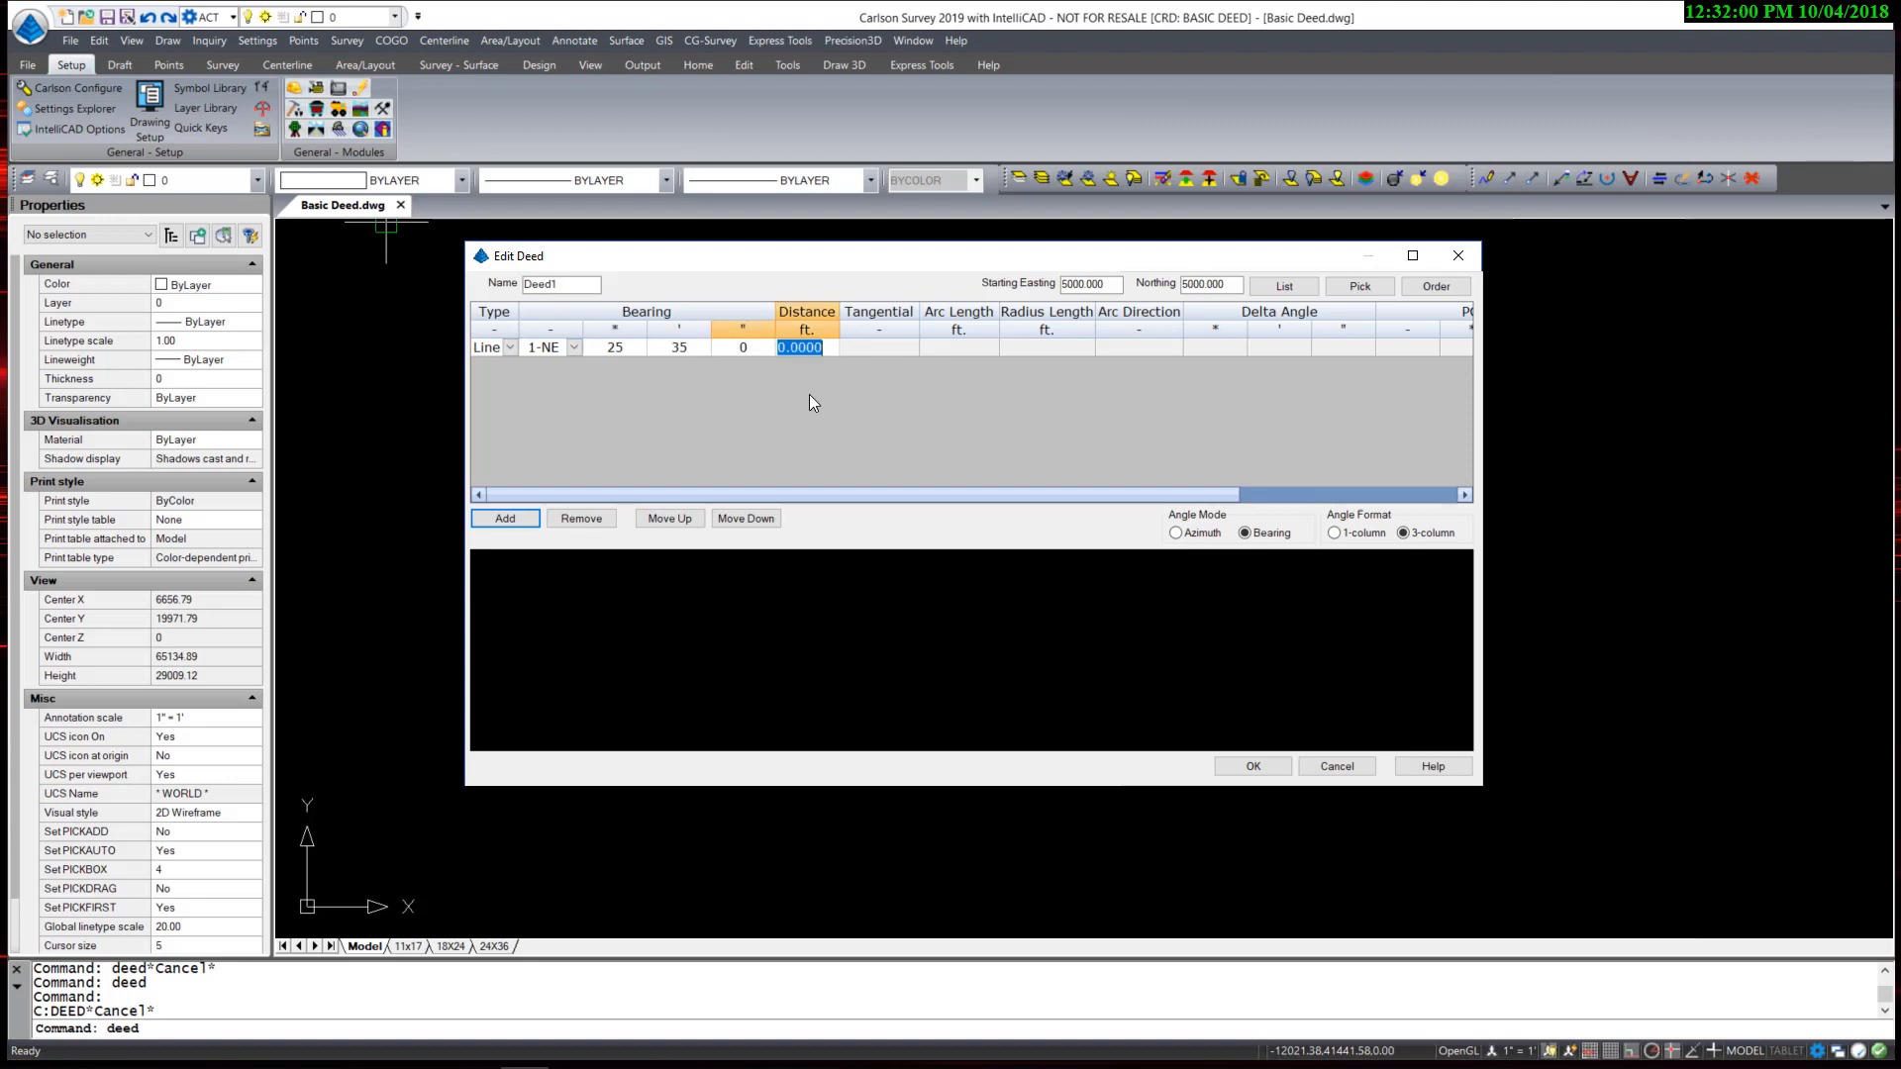
text(200.51)
key(Tab)
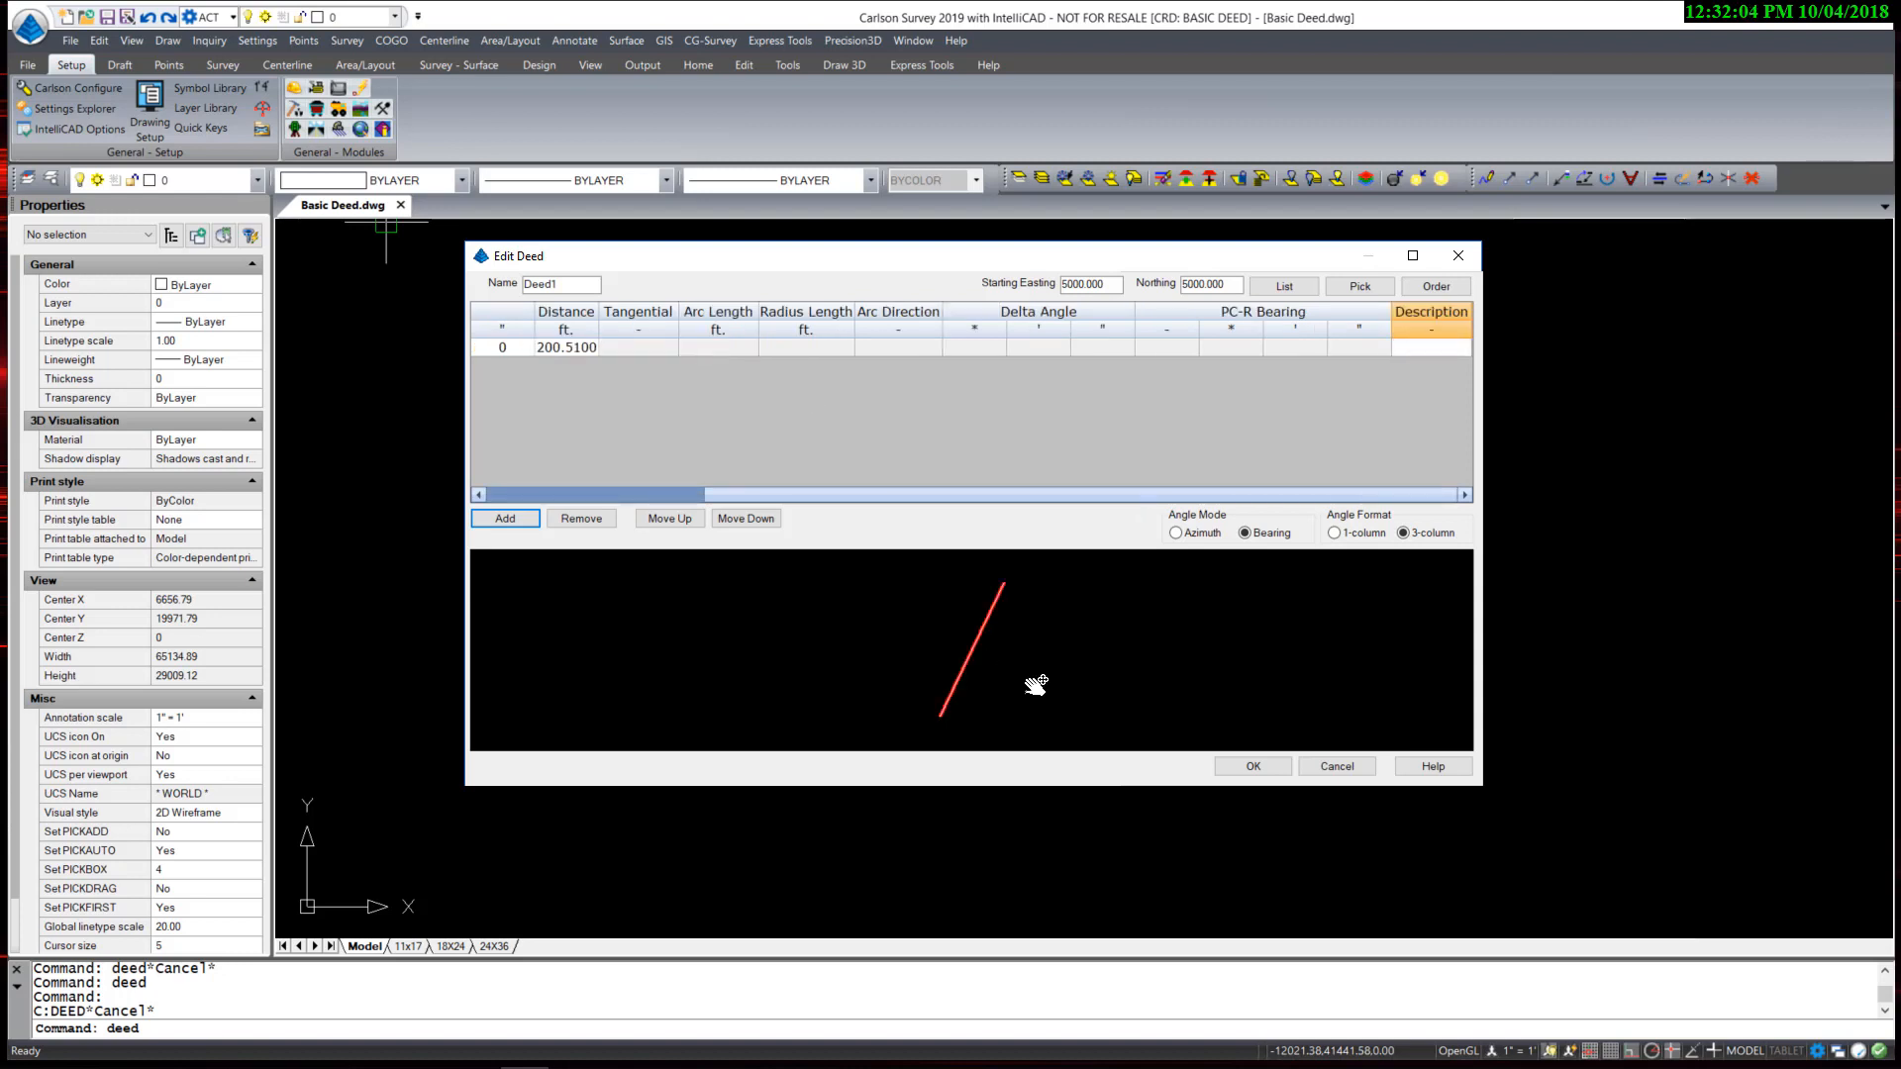
drag(1016, 789, 1018, 887)
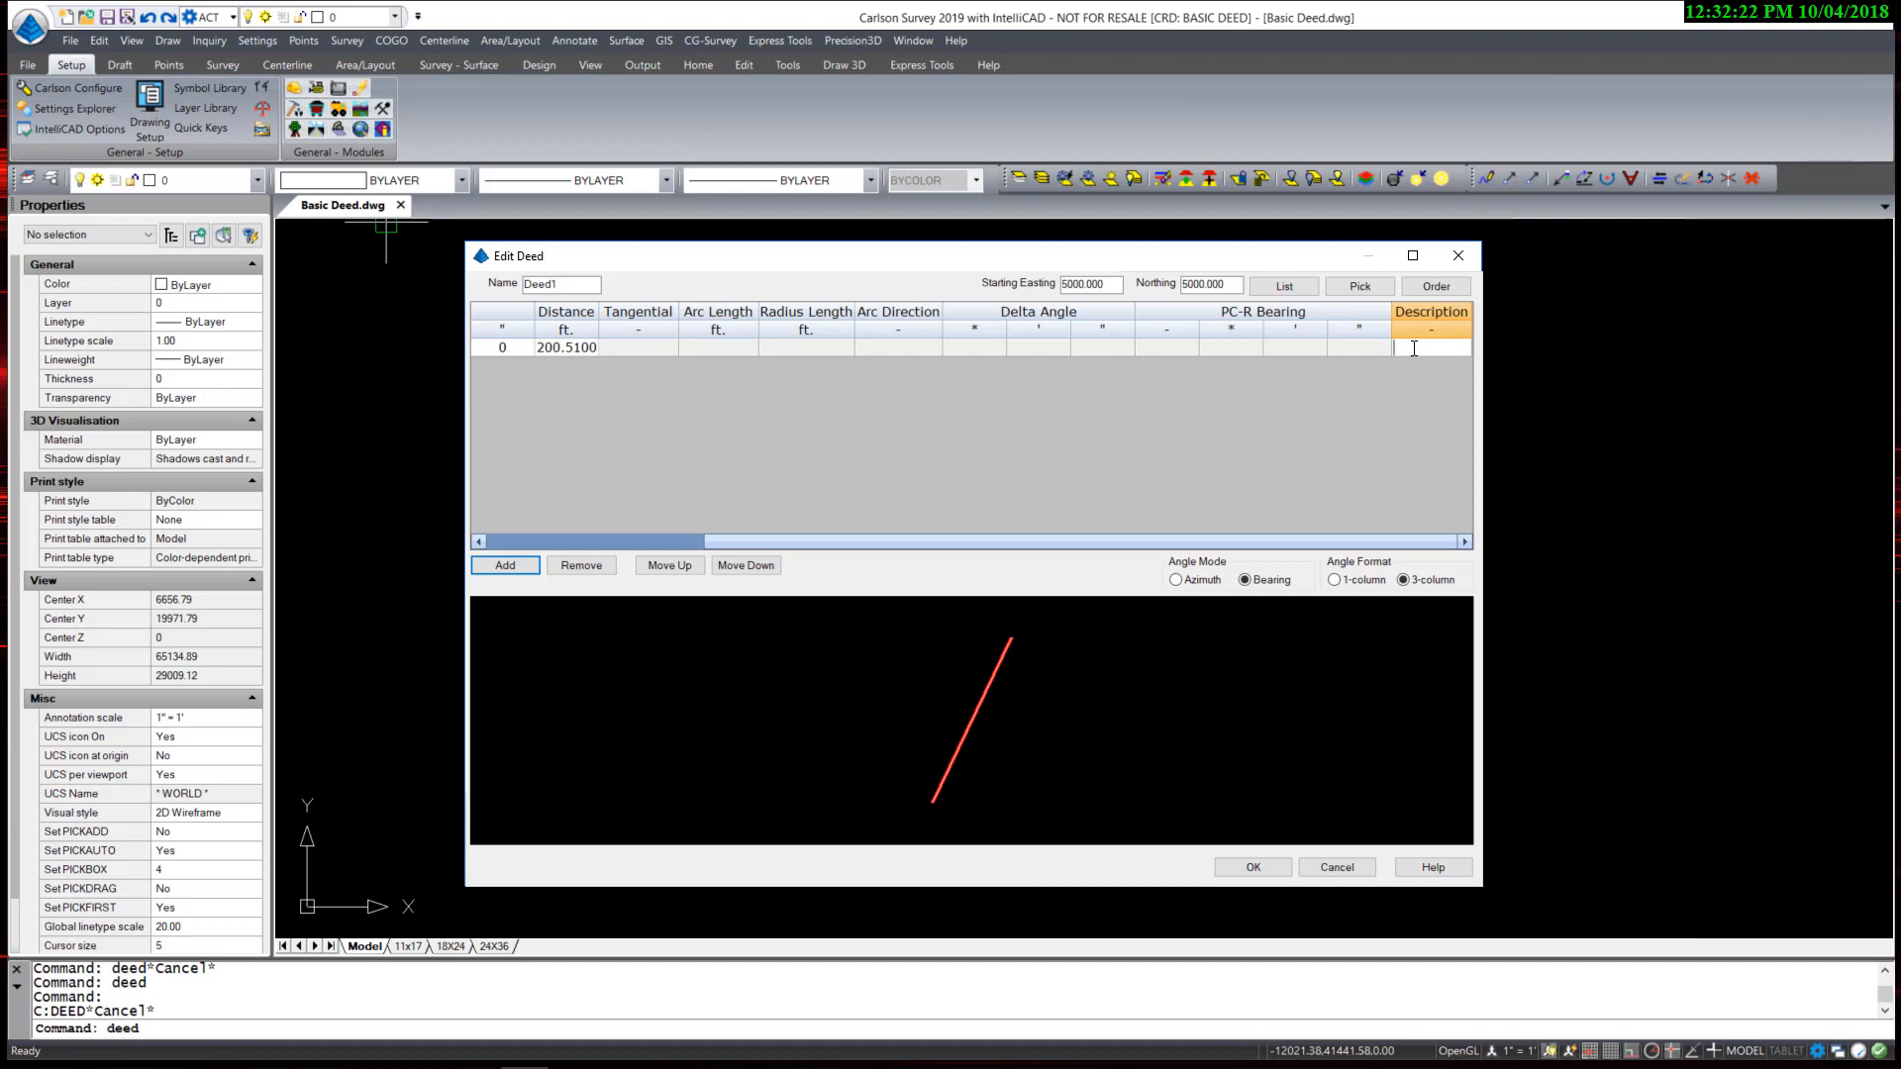
Add a second line course with bearing NE 89°43'21" and distance 225 ft.
key(Return)
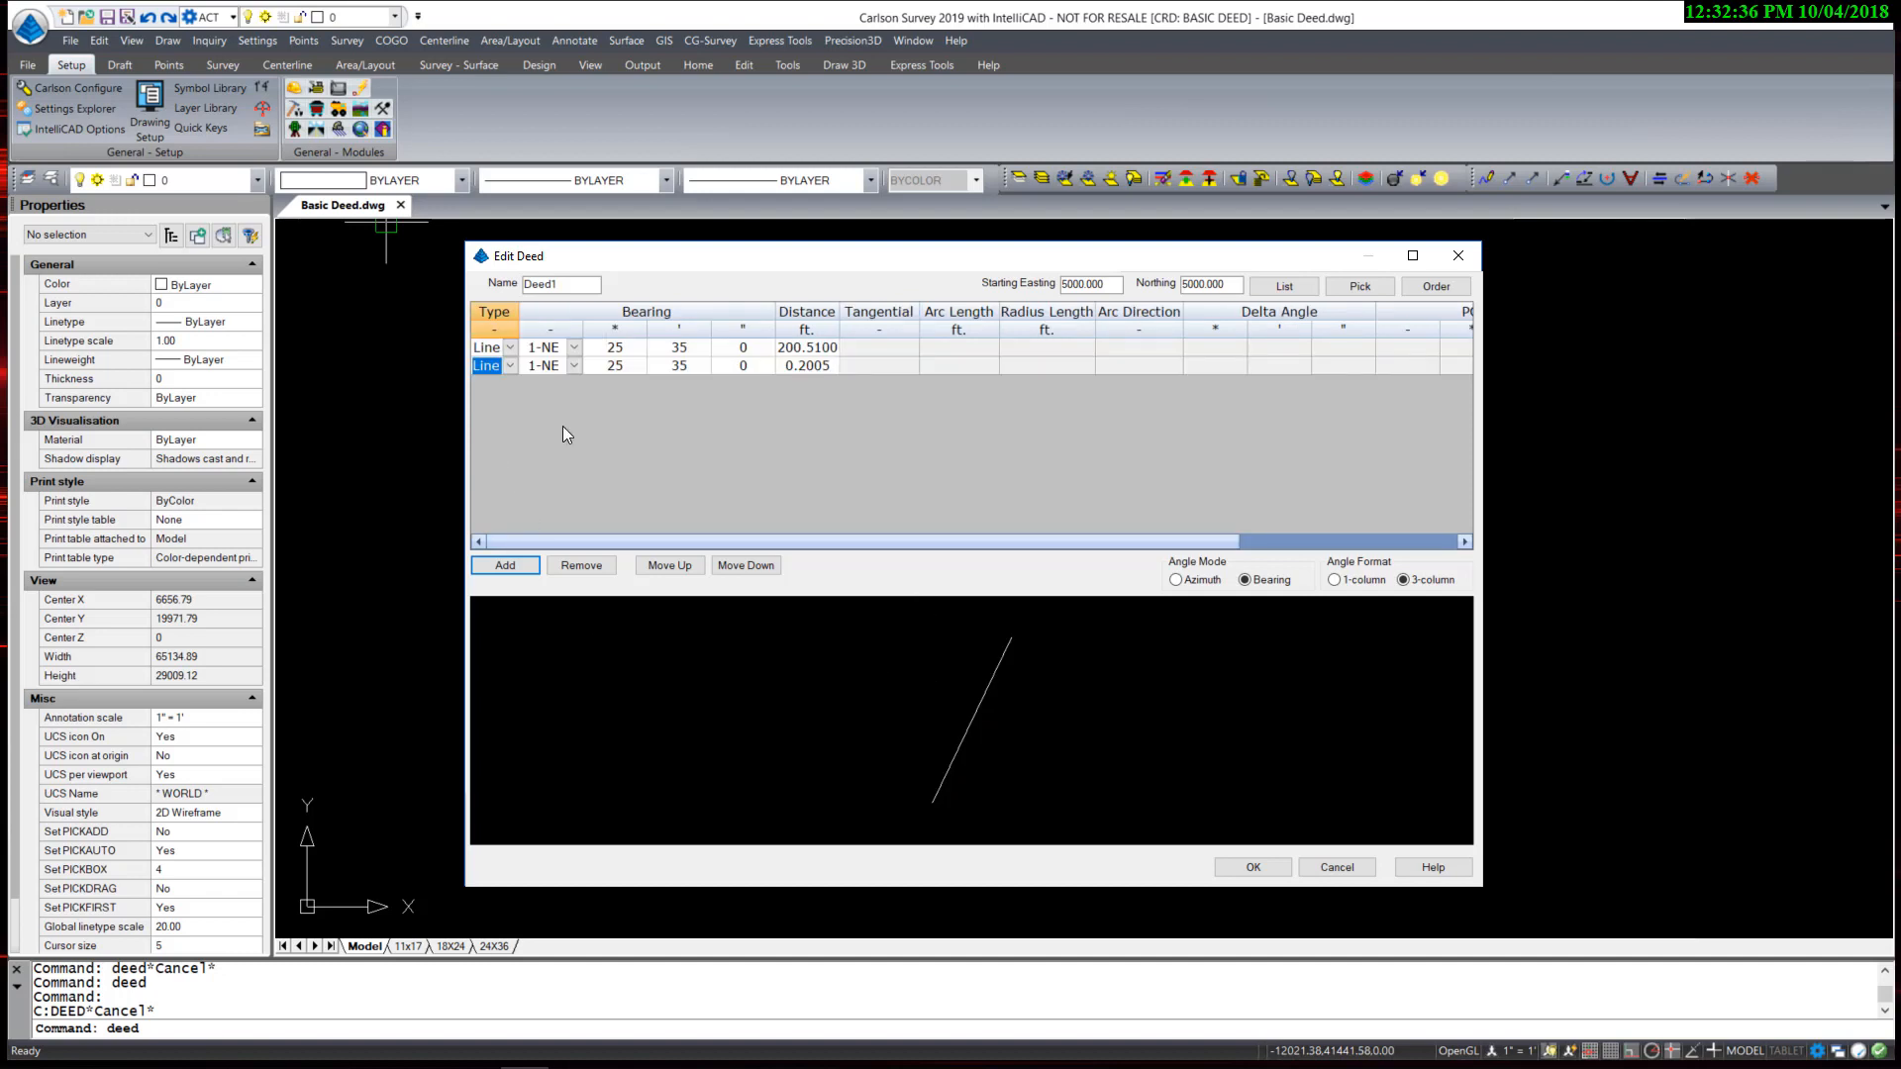
click(631, 365)
key(Tab)
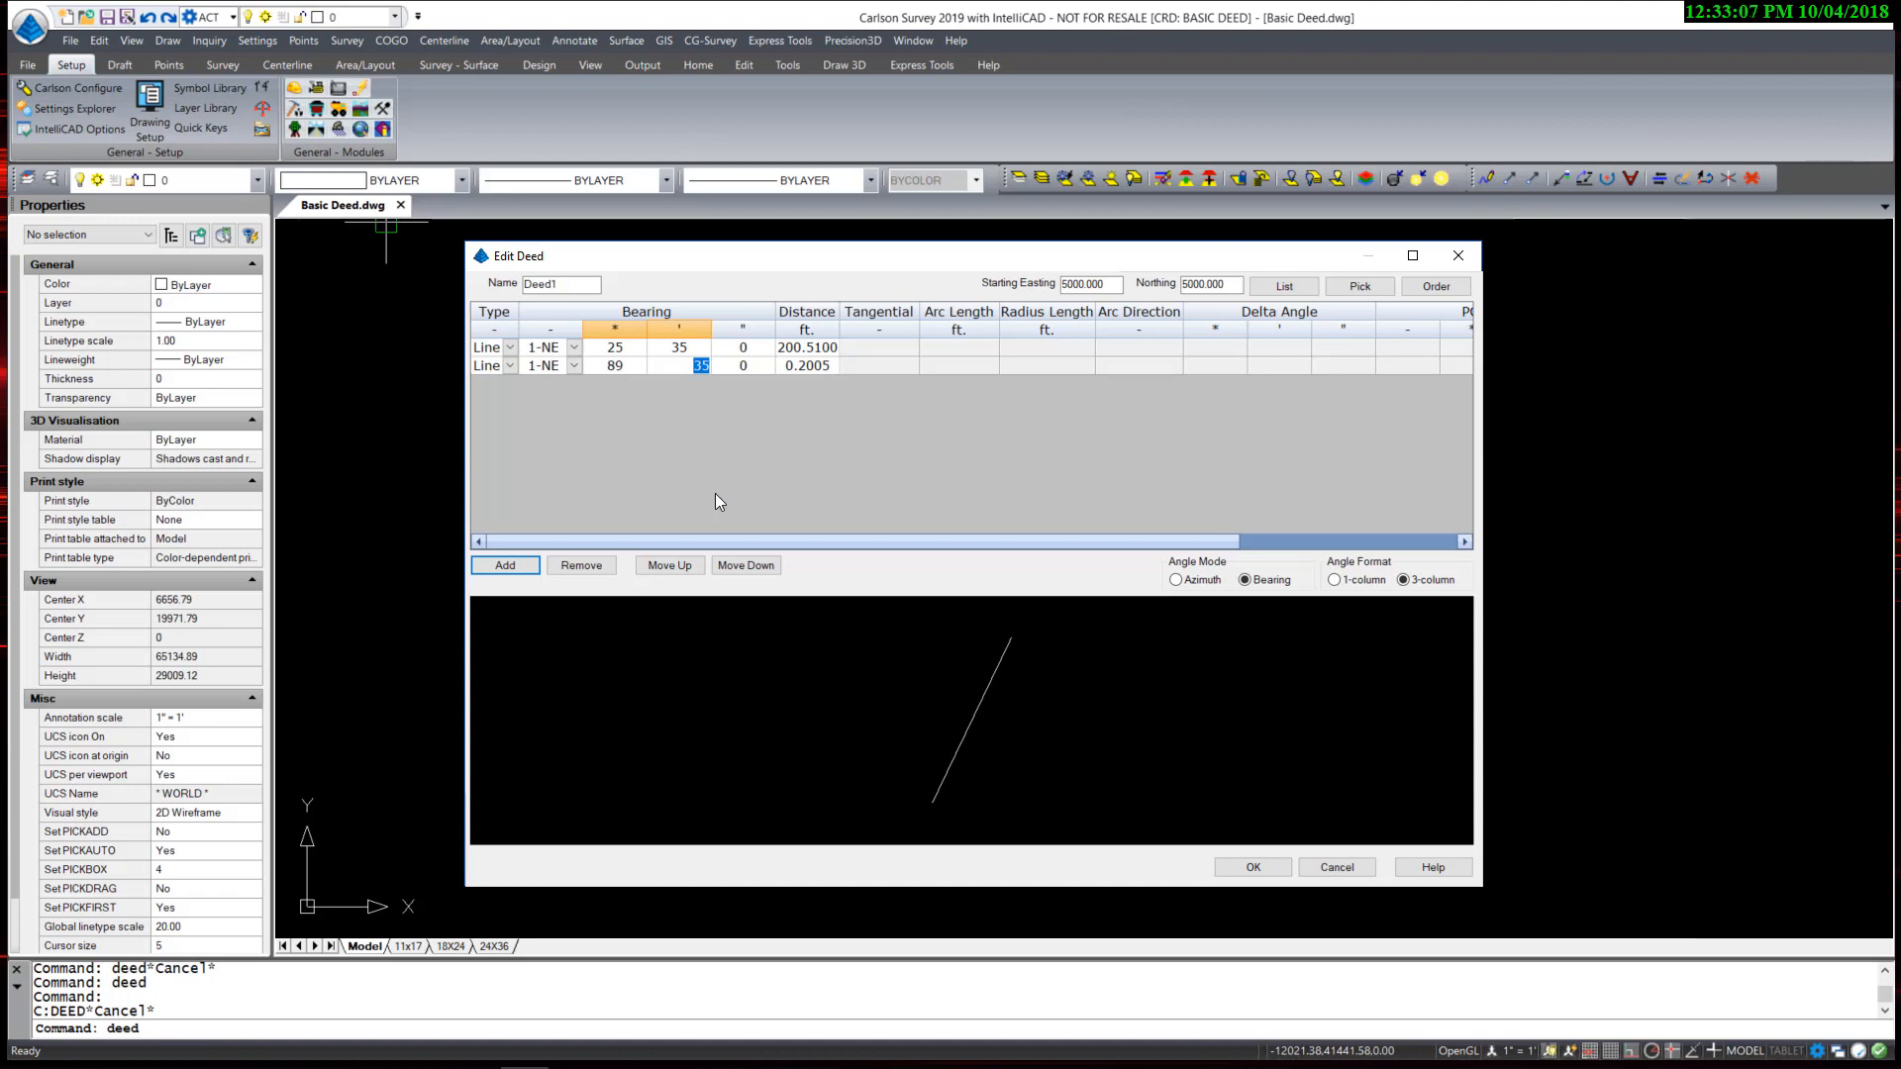
text(43)
key(Tab)
text(21)
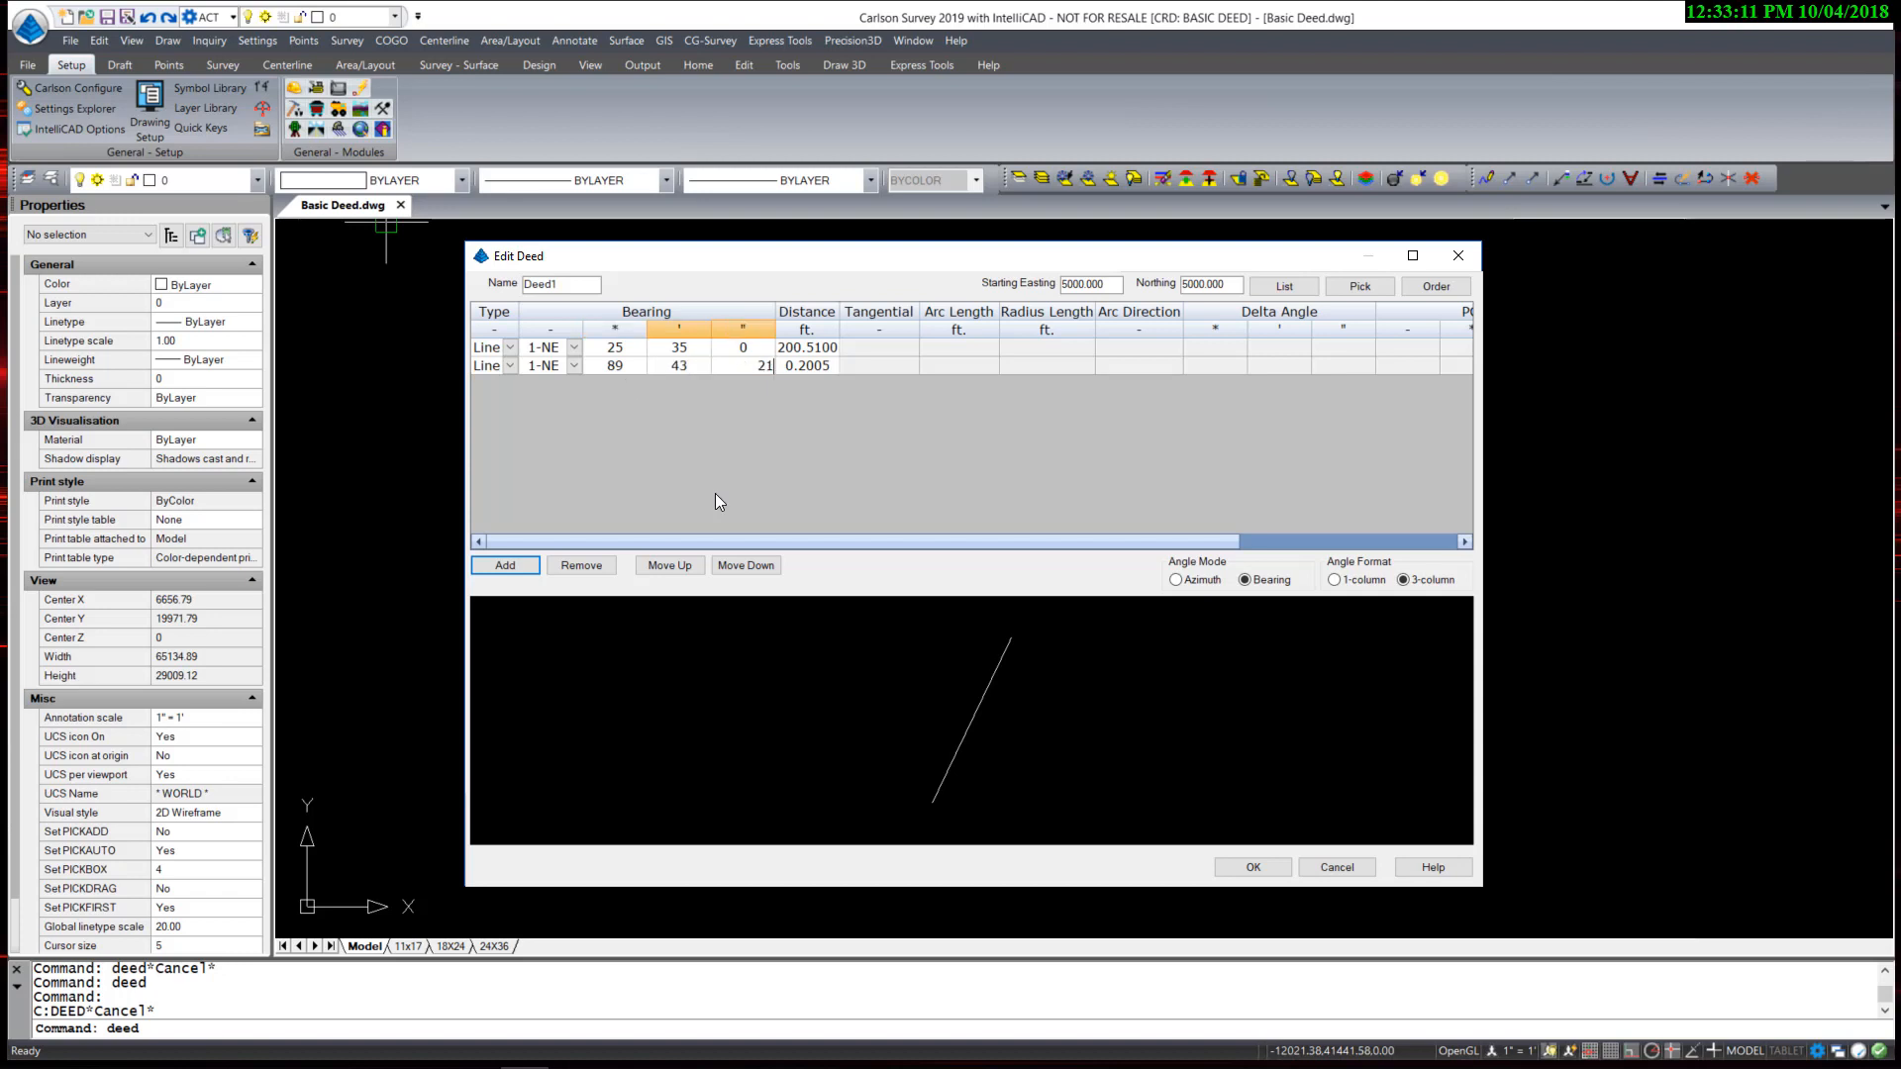
key(Tab)
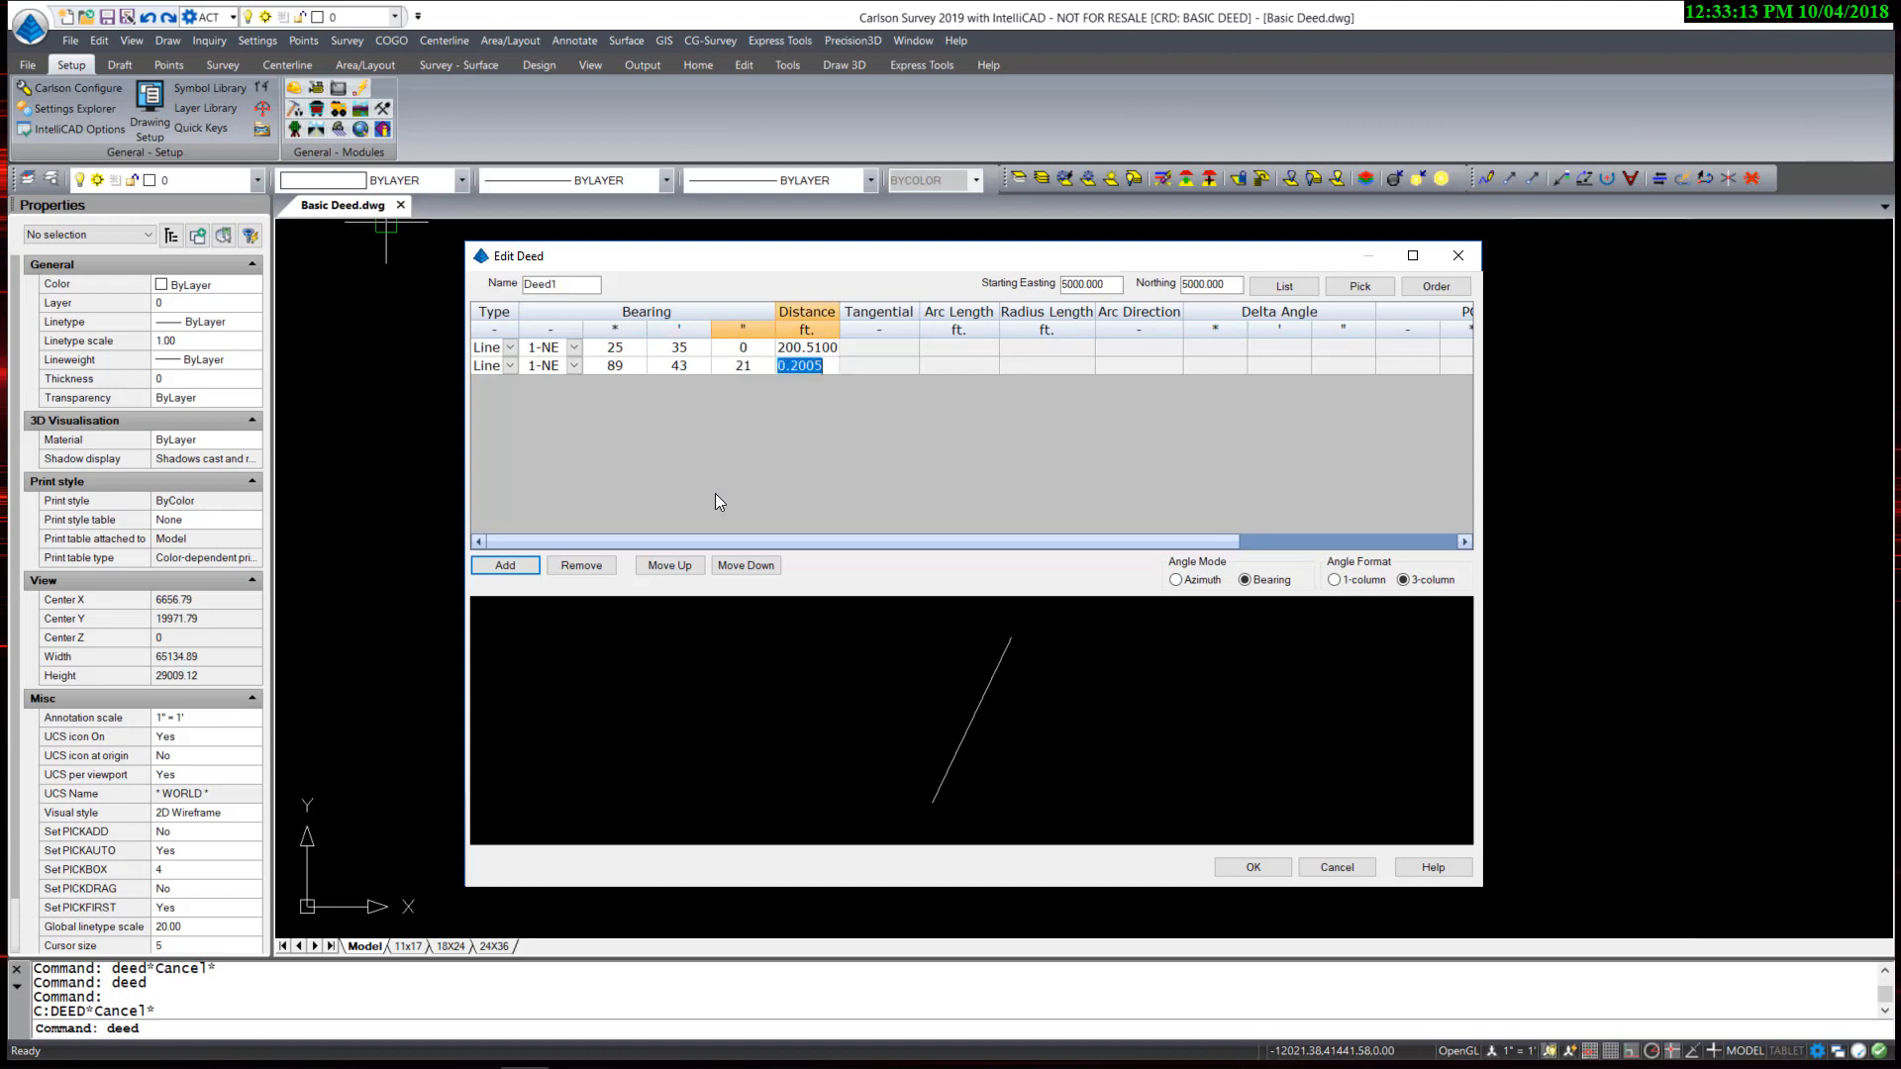
text(225)
key(Tab)
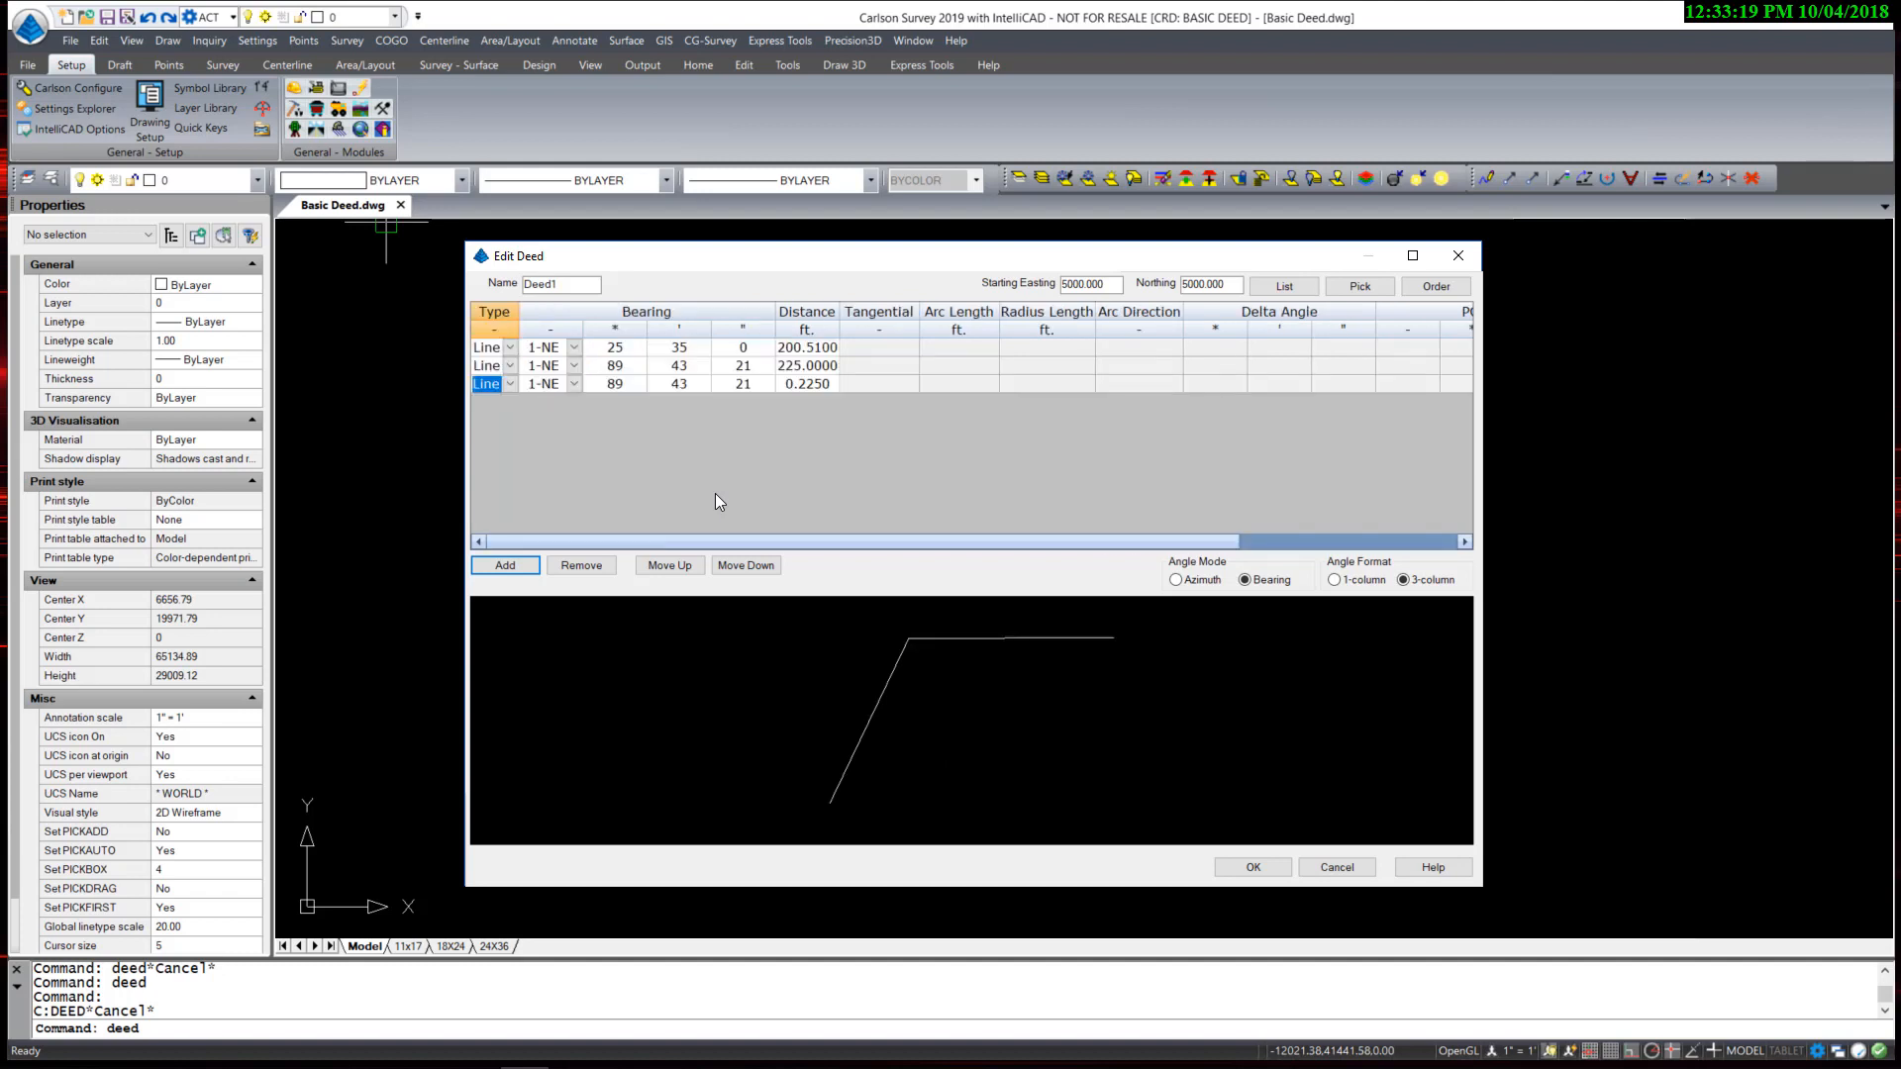
Make the third course a tangential arc with an arc length of 118.17 ft and a radius of 75 ft.
click(507, 384)
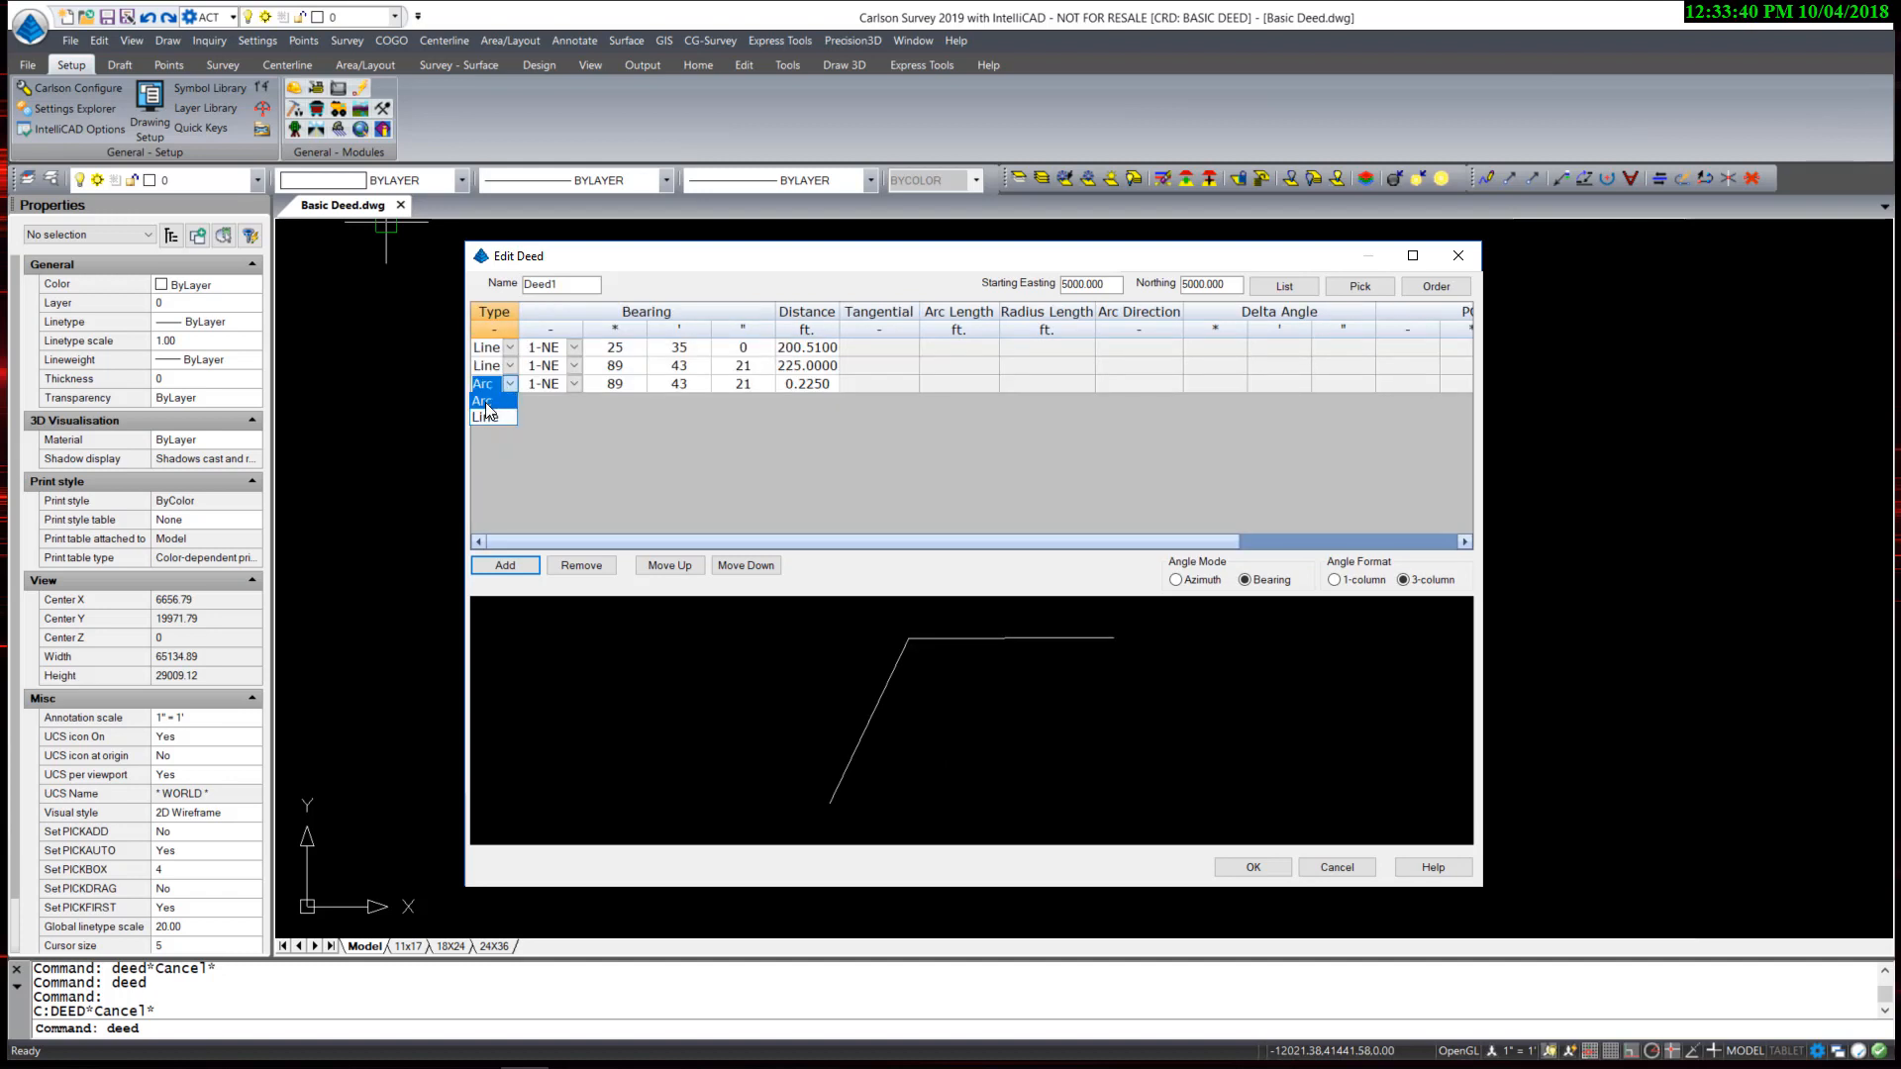
click(486, 402)
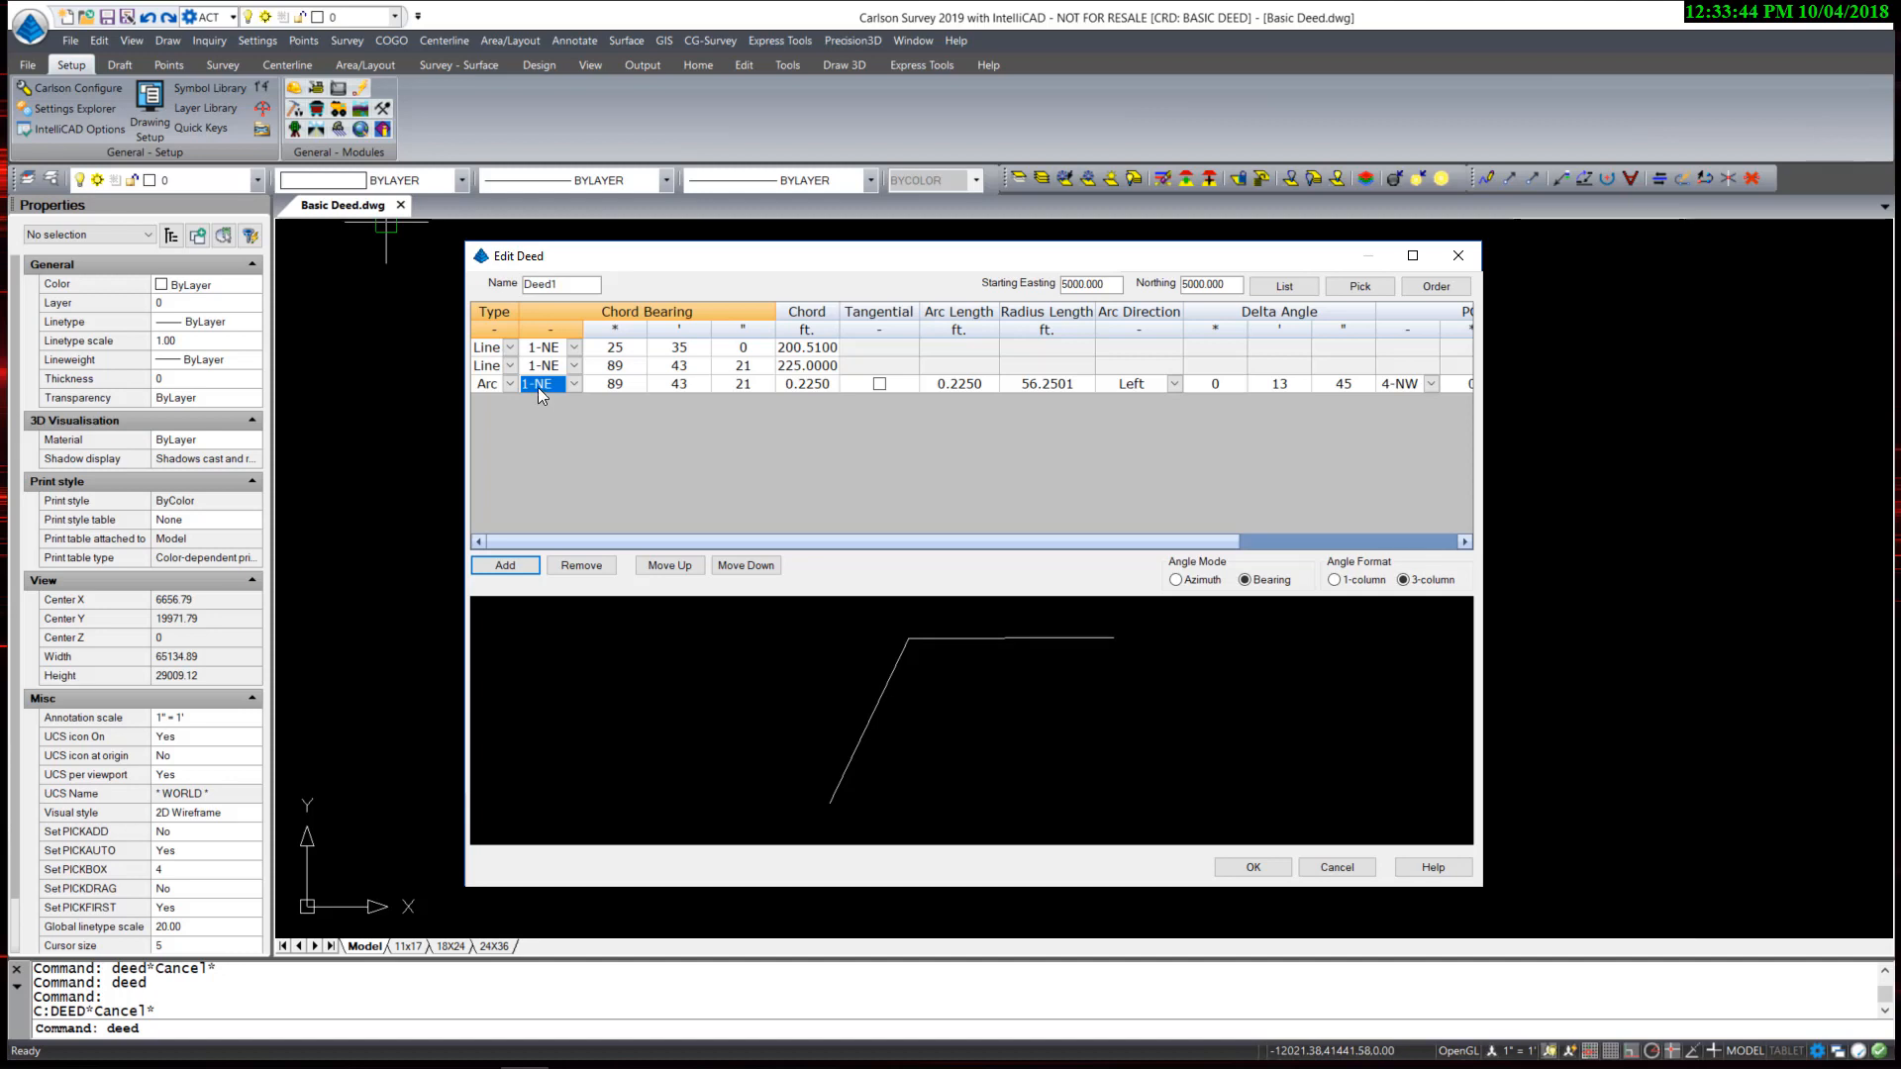
click(878, 383)
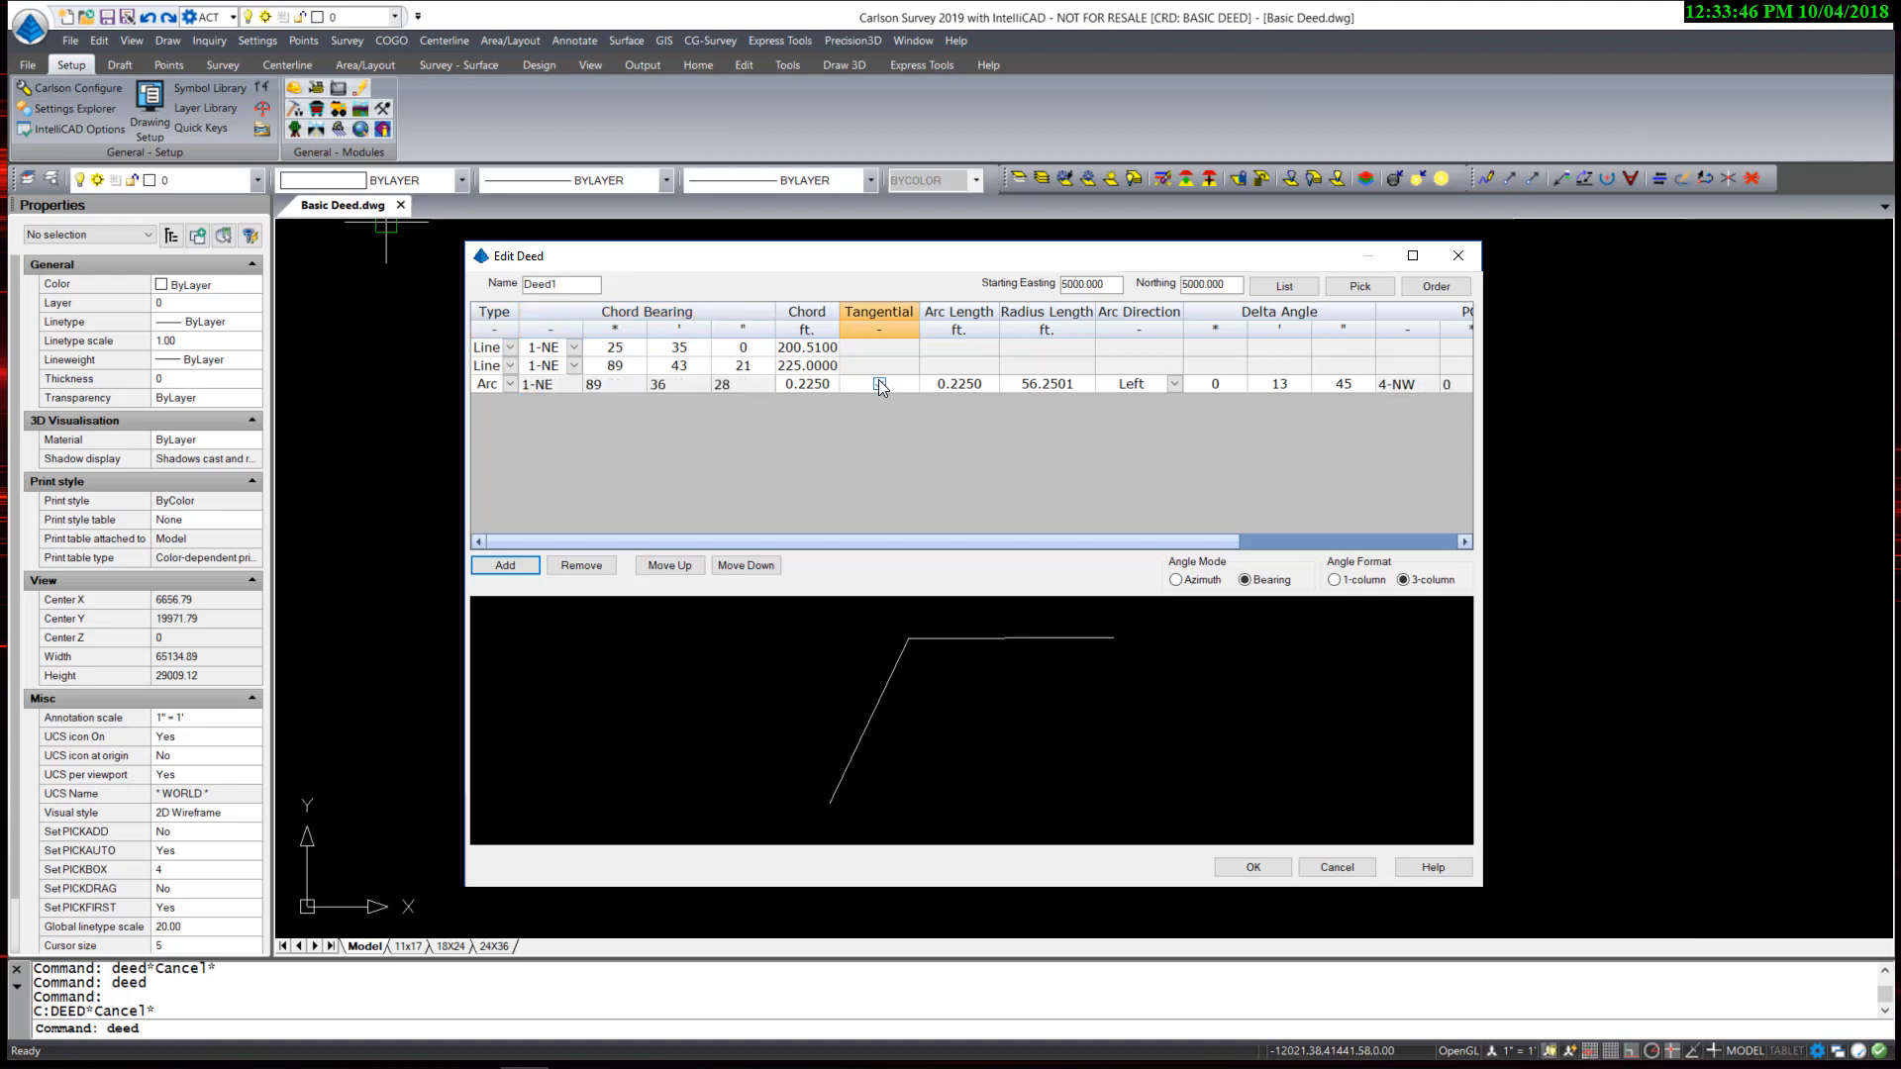
click(975, 385)
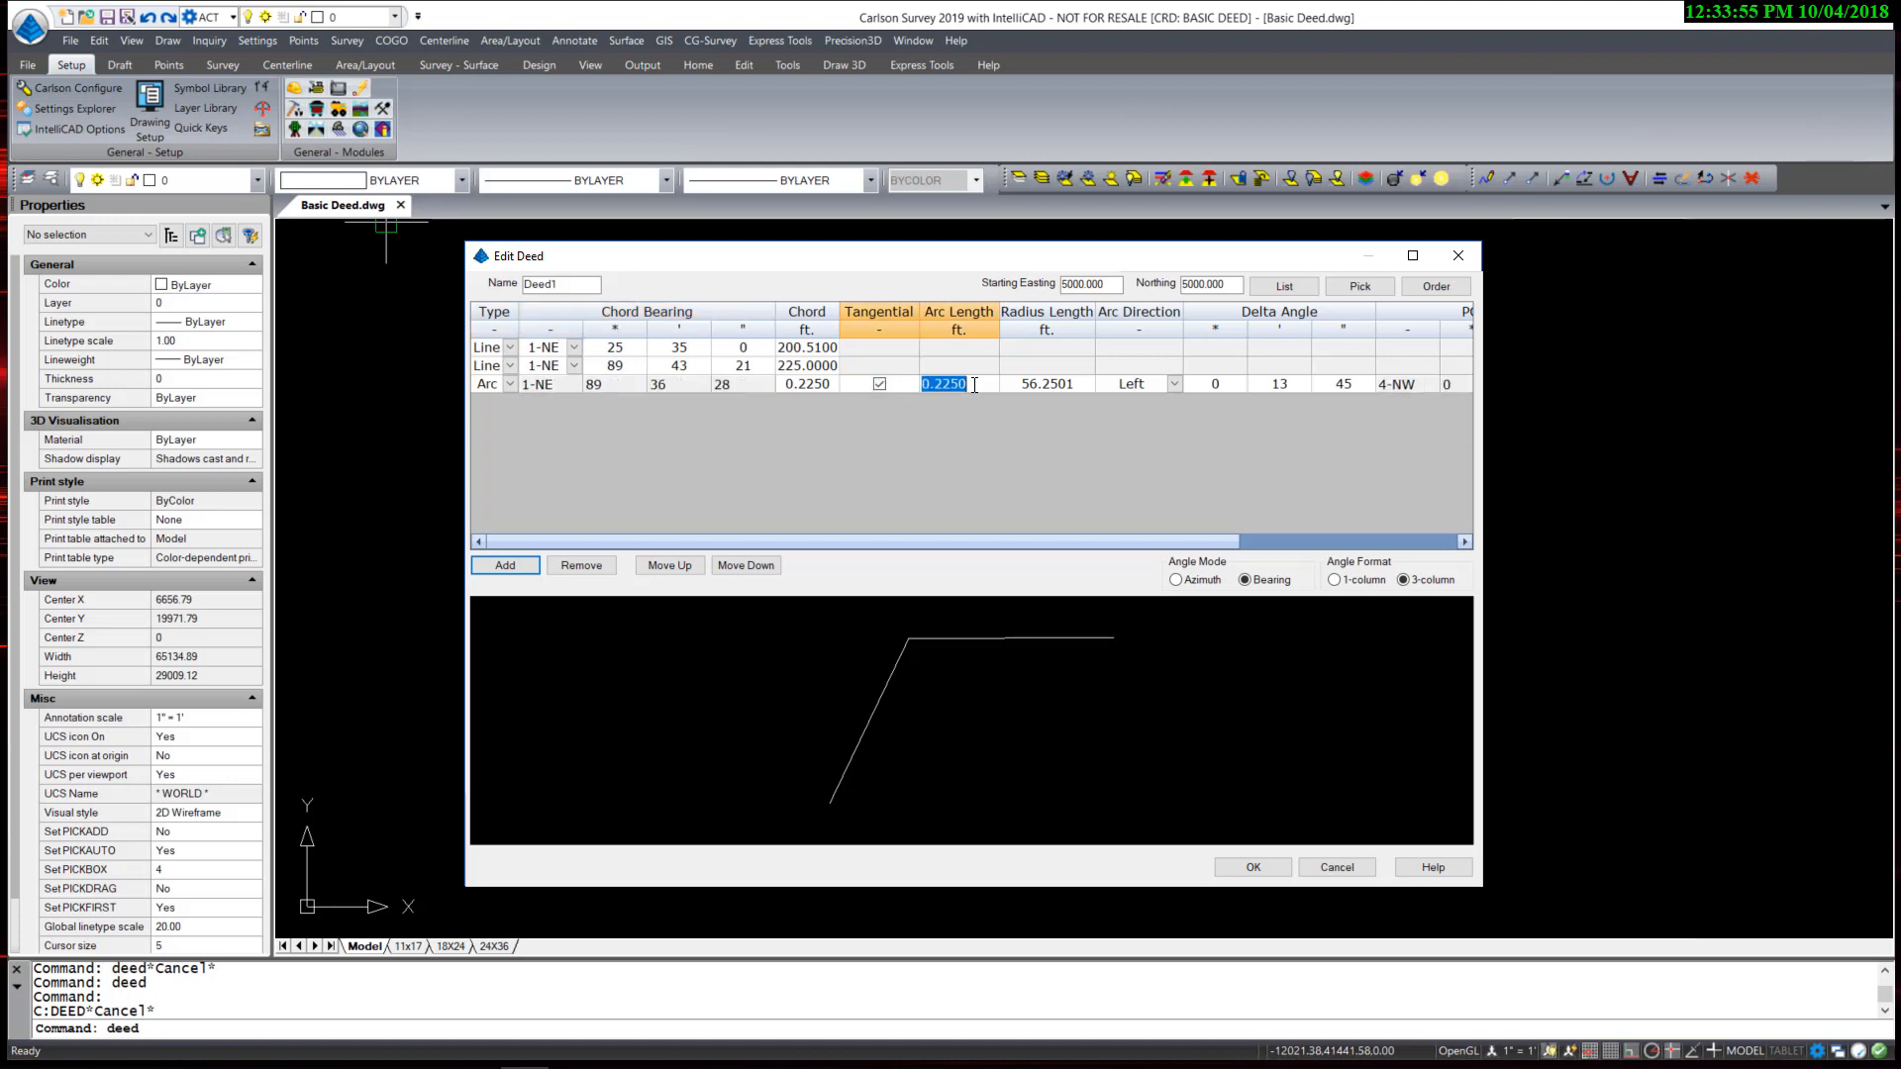
text(118.17)
key(Tab)
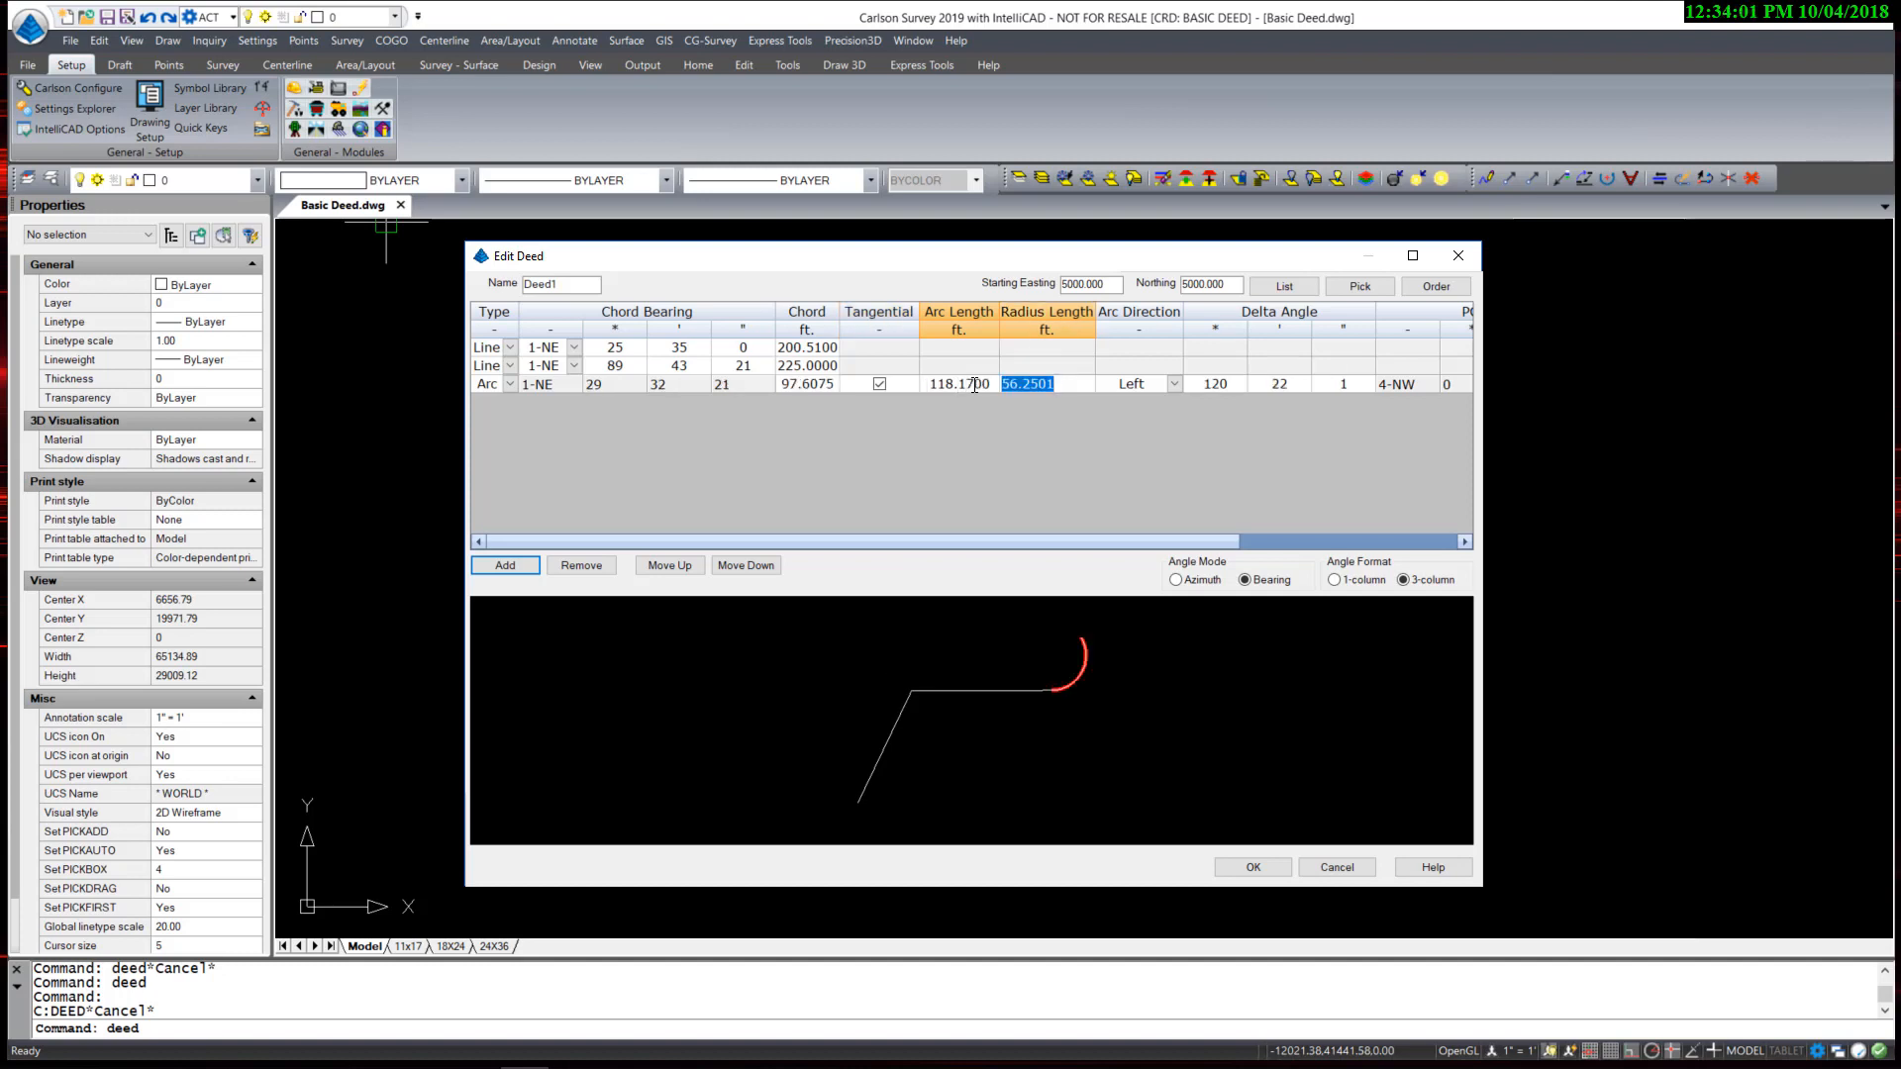
text(75)
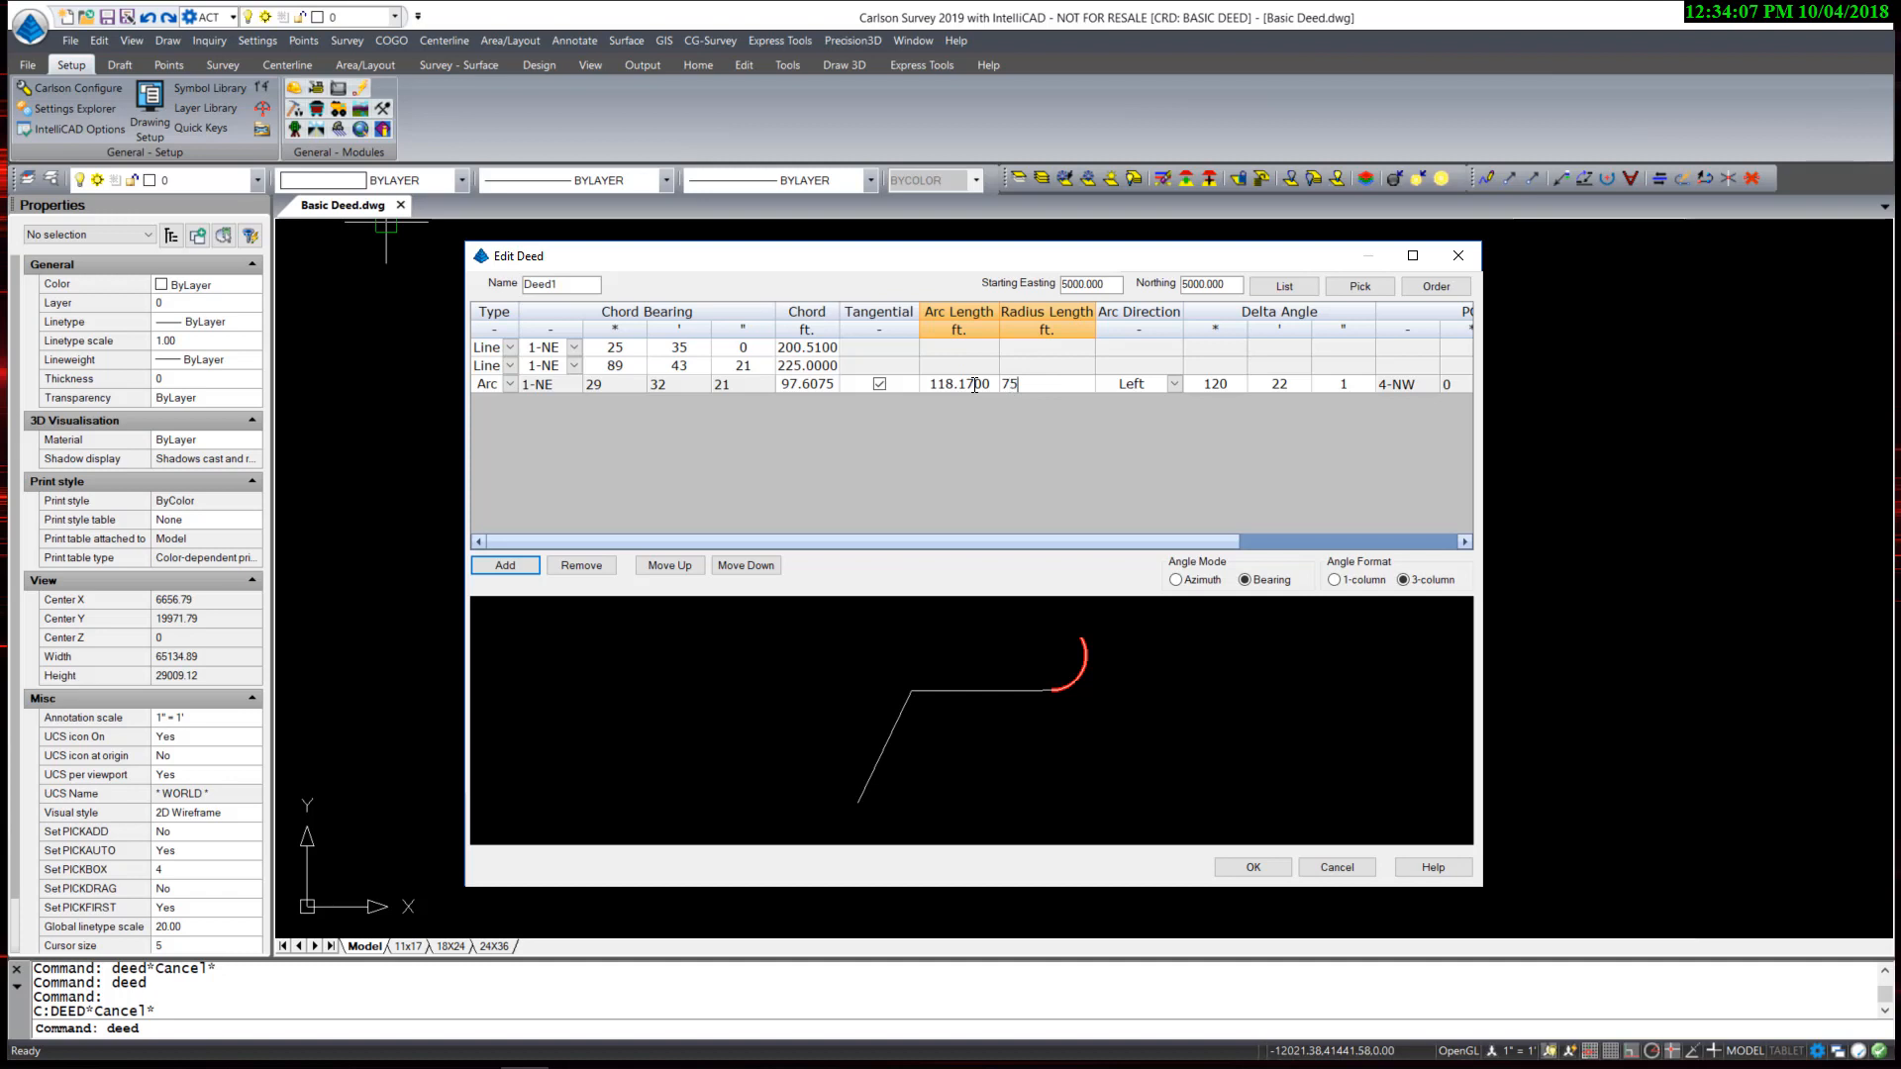
key(Tab)
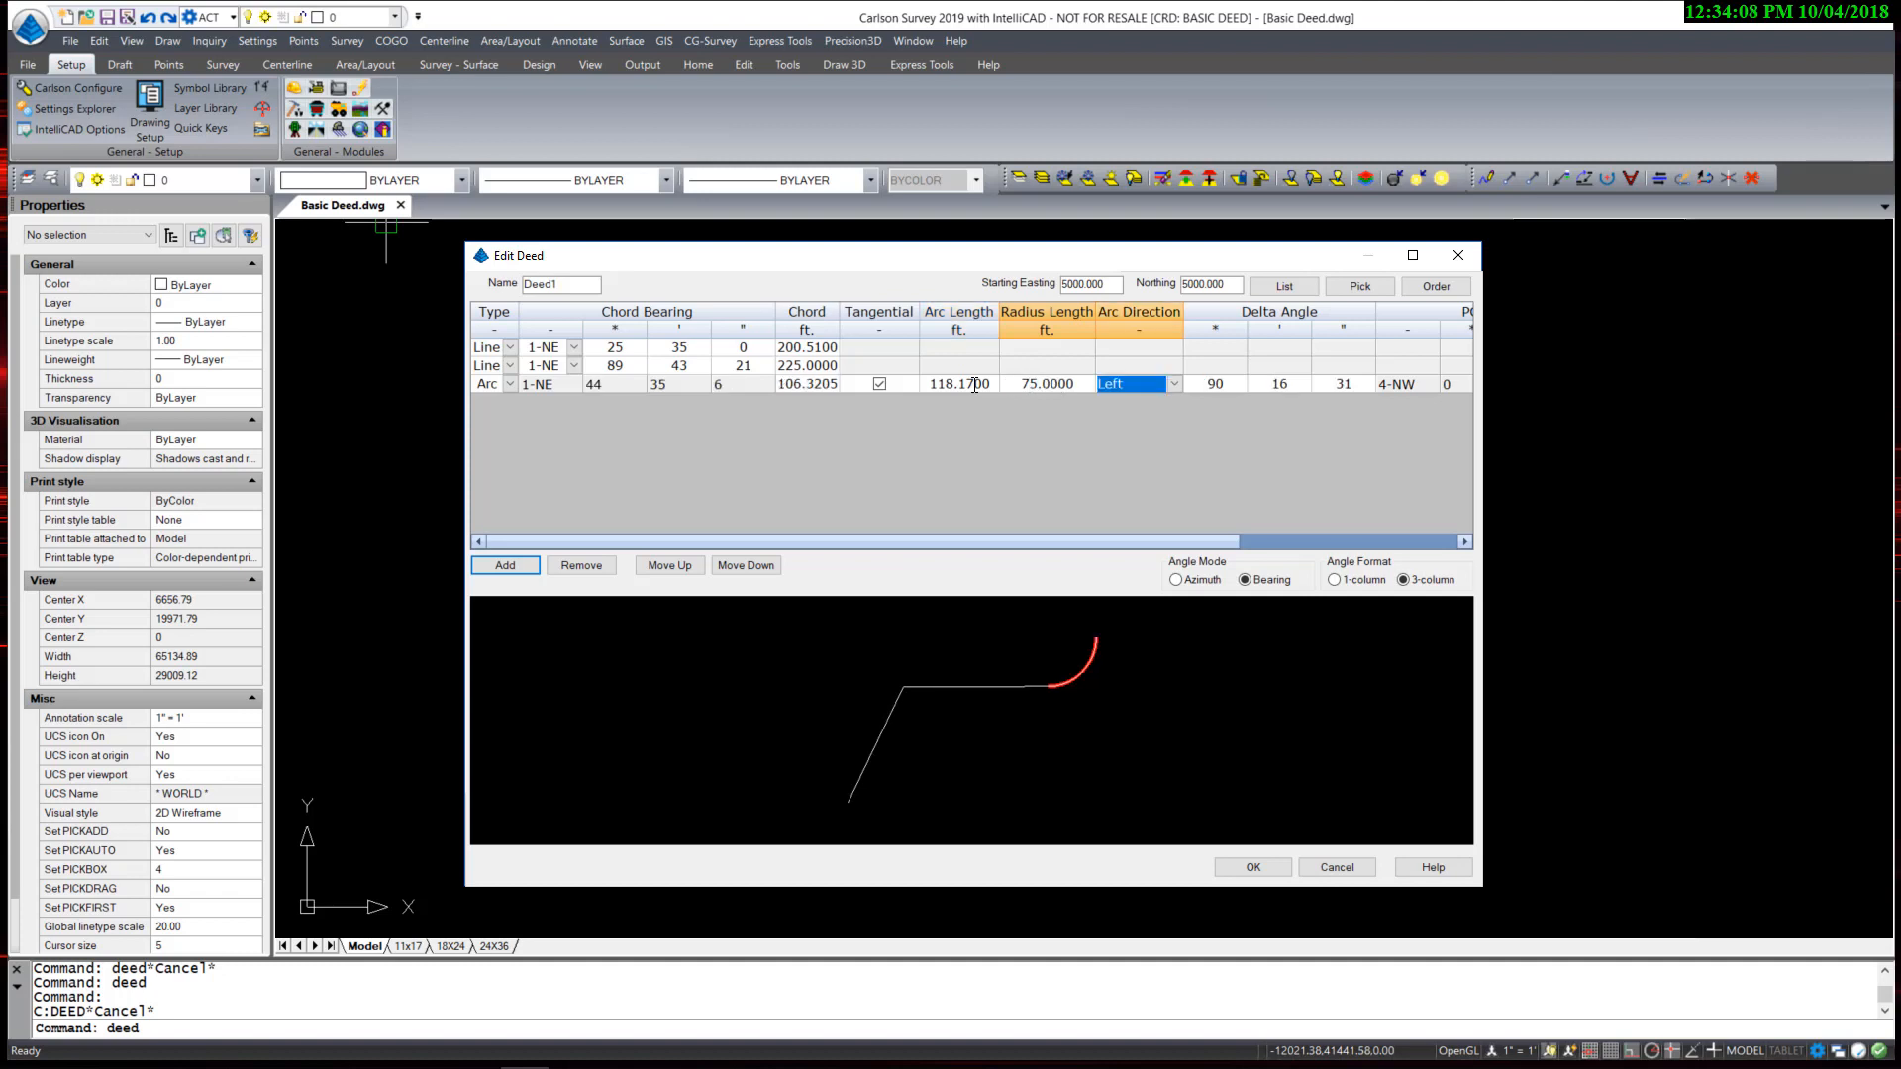
Set the arc course's direction to Right and leave its description blank.
click(1174, 386)
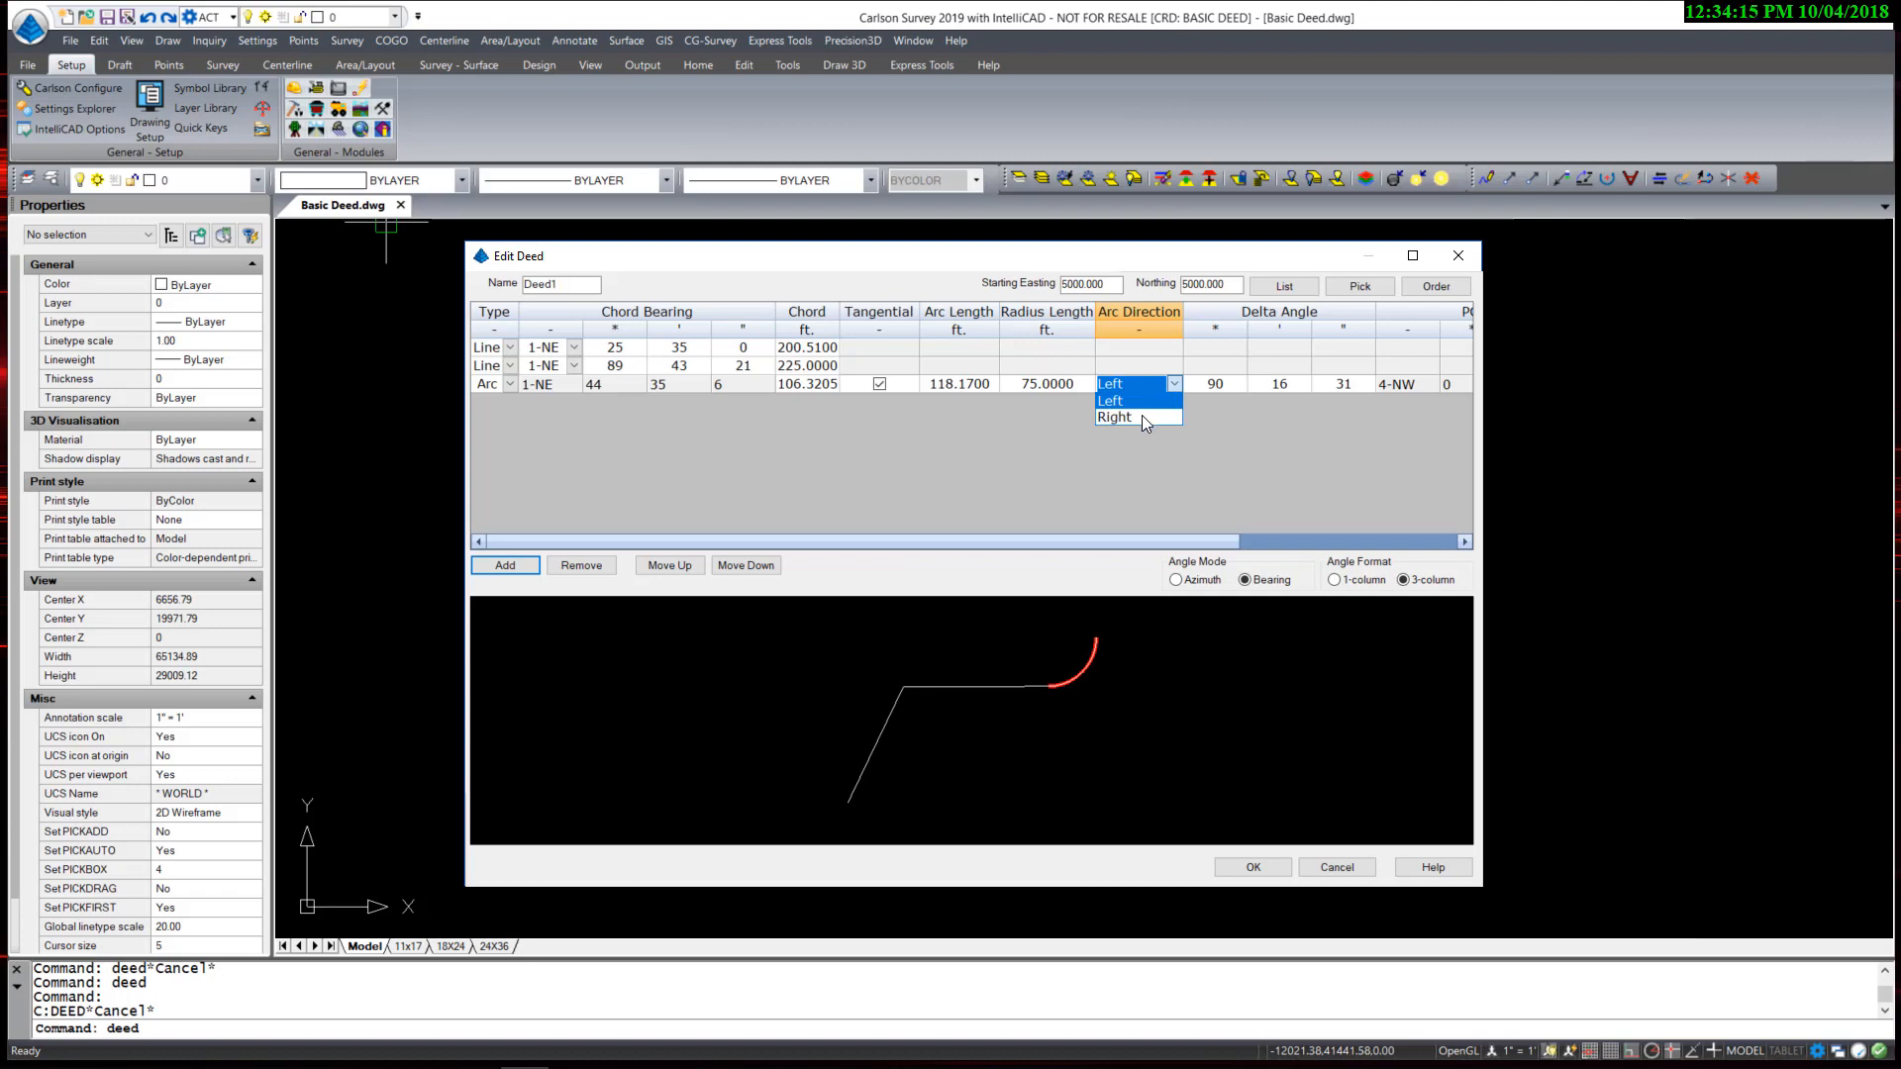
click(1143, 416)
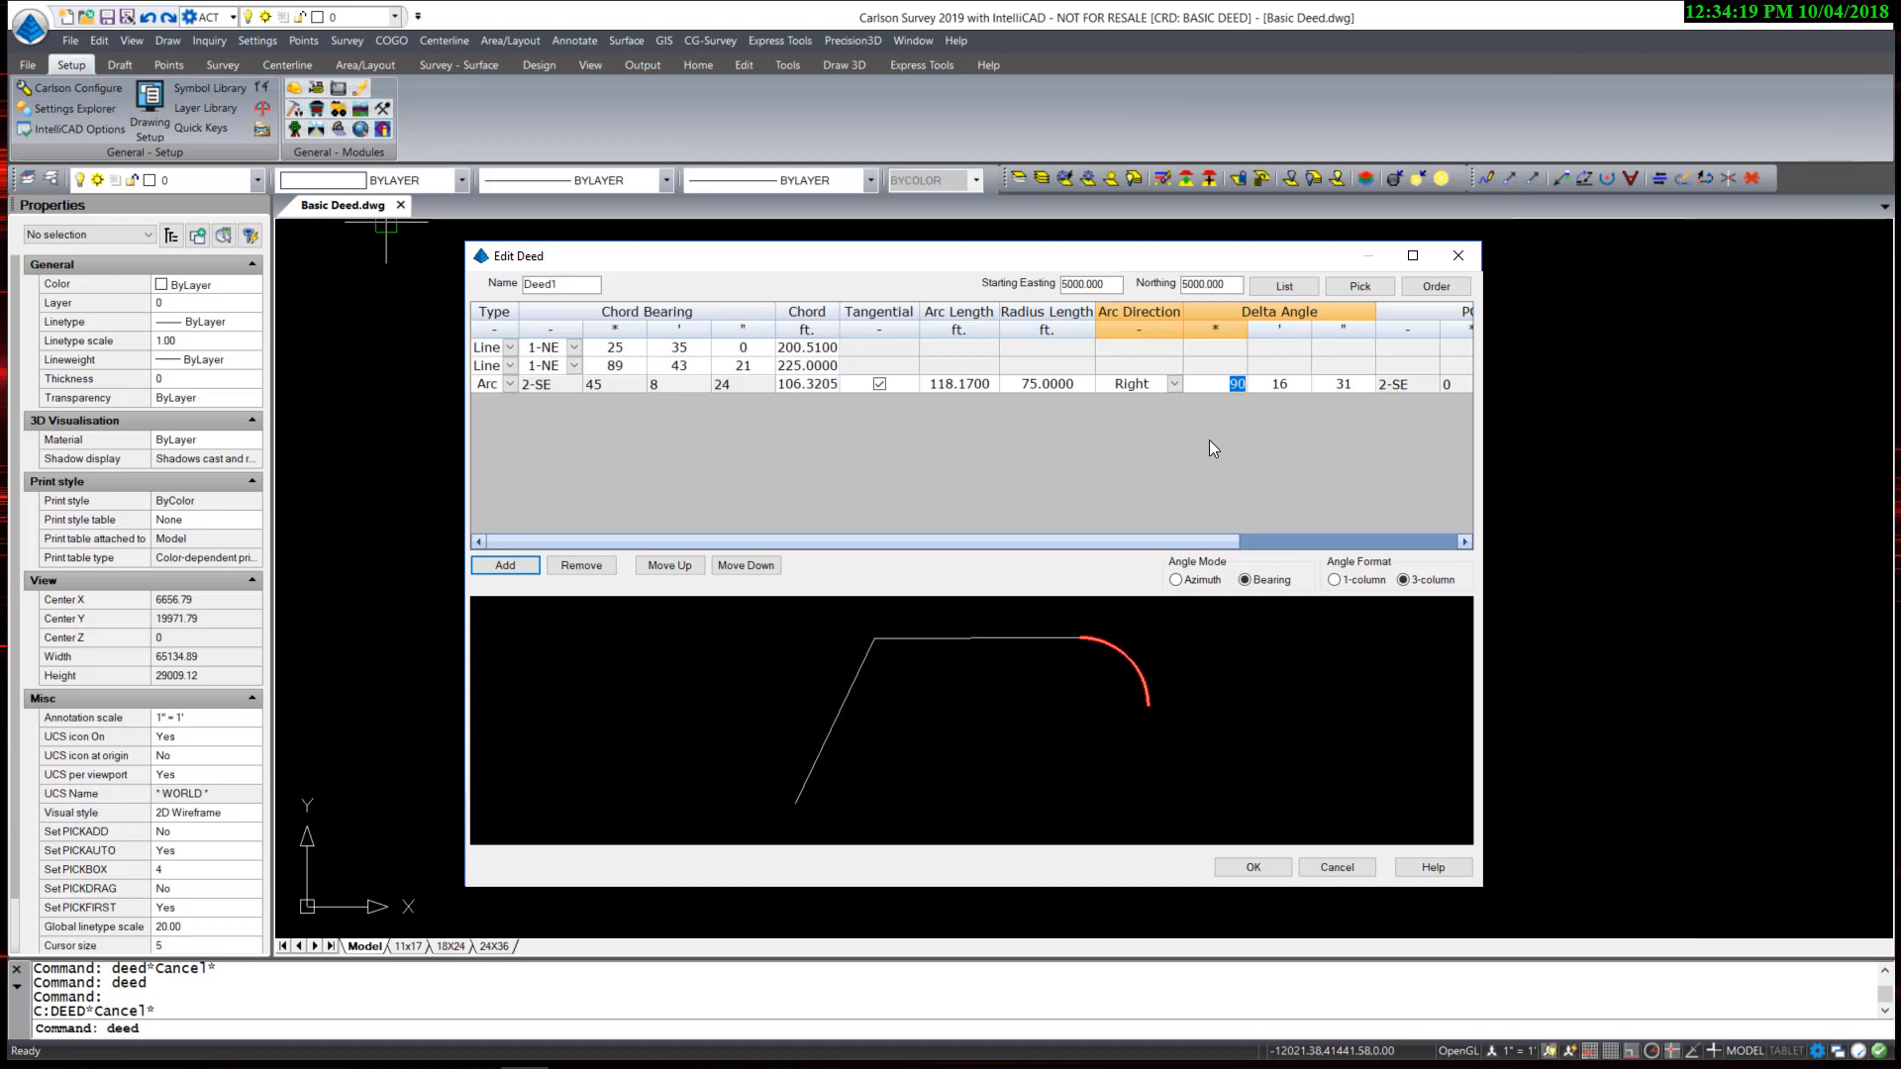
drag(1196, 543, 1420, 467)
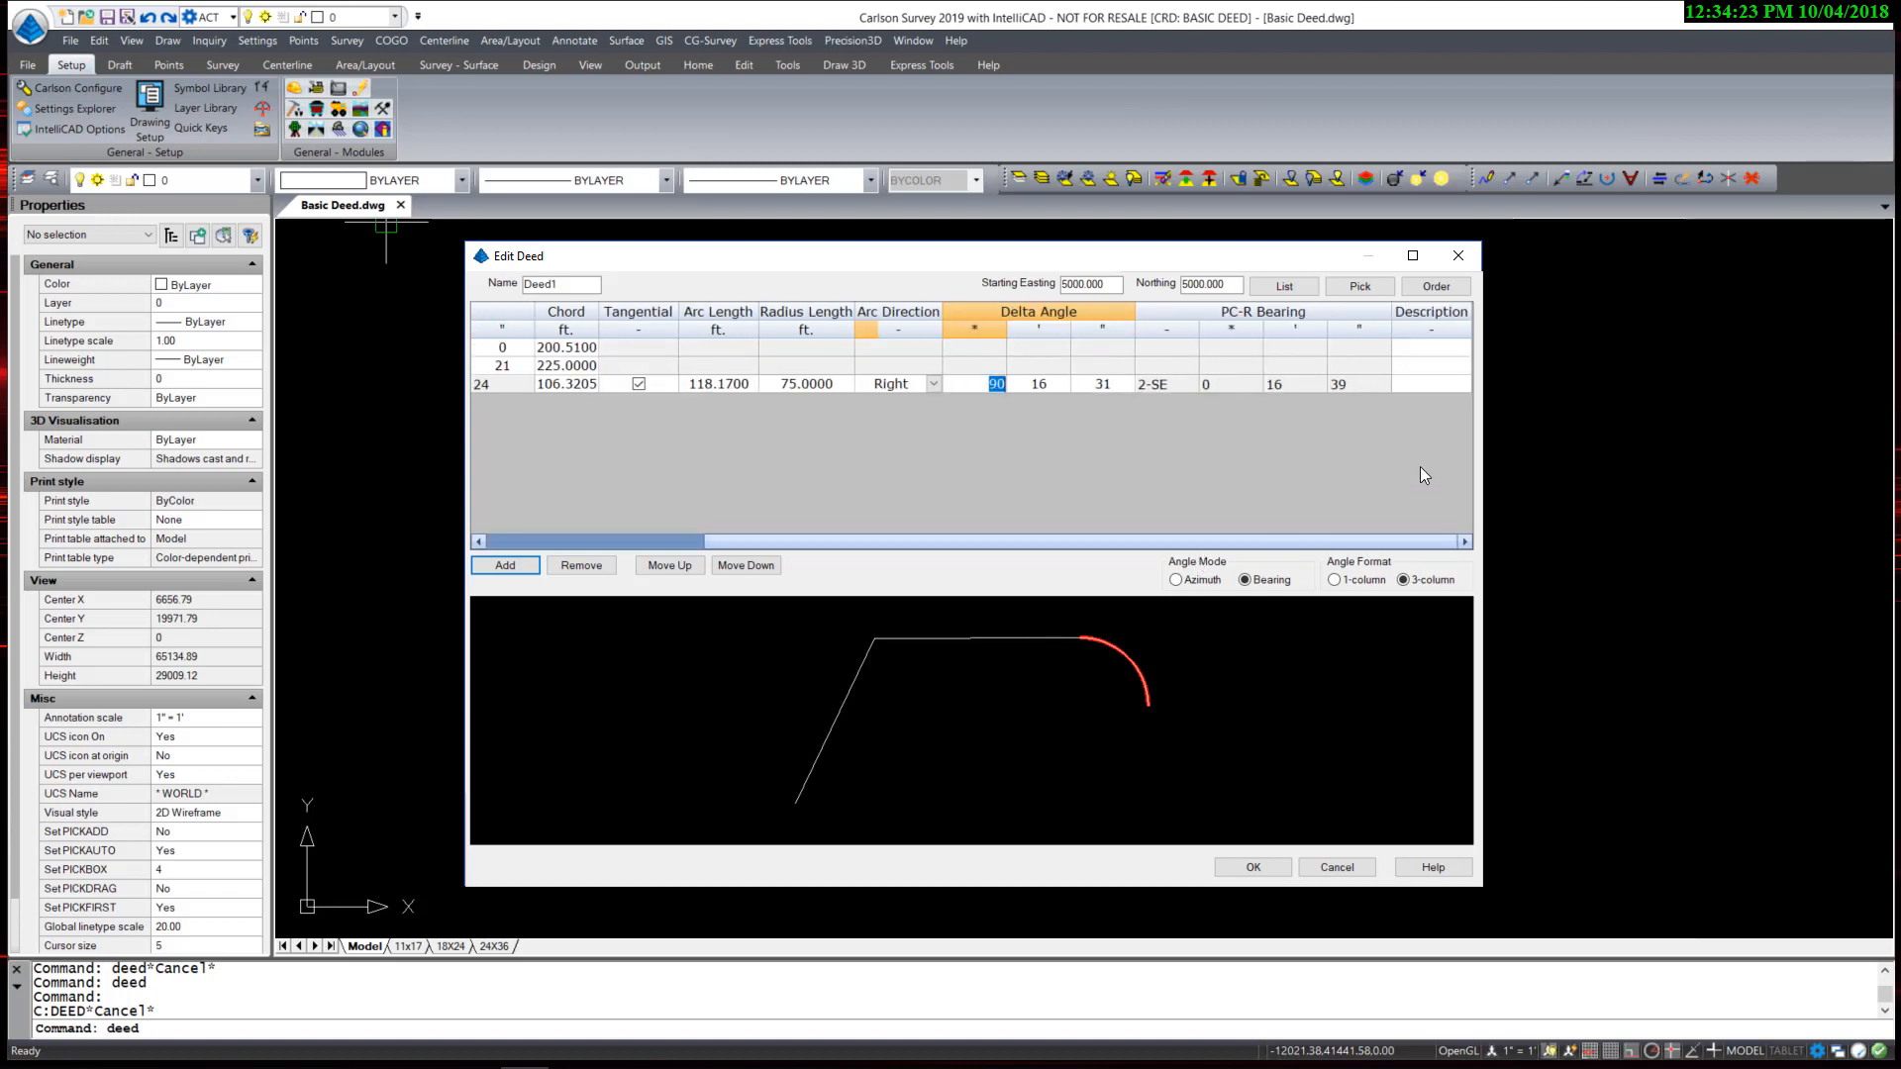
click(1416, 386)
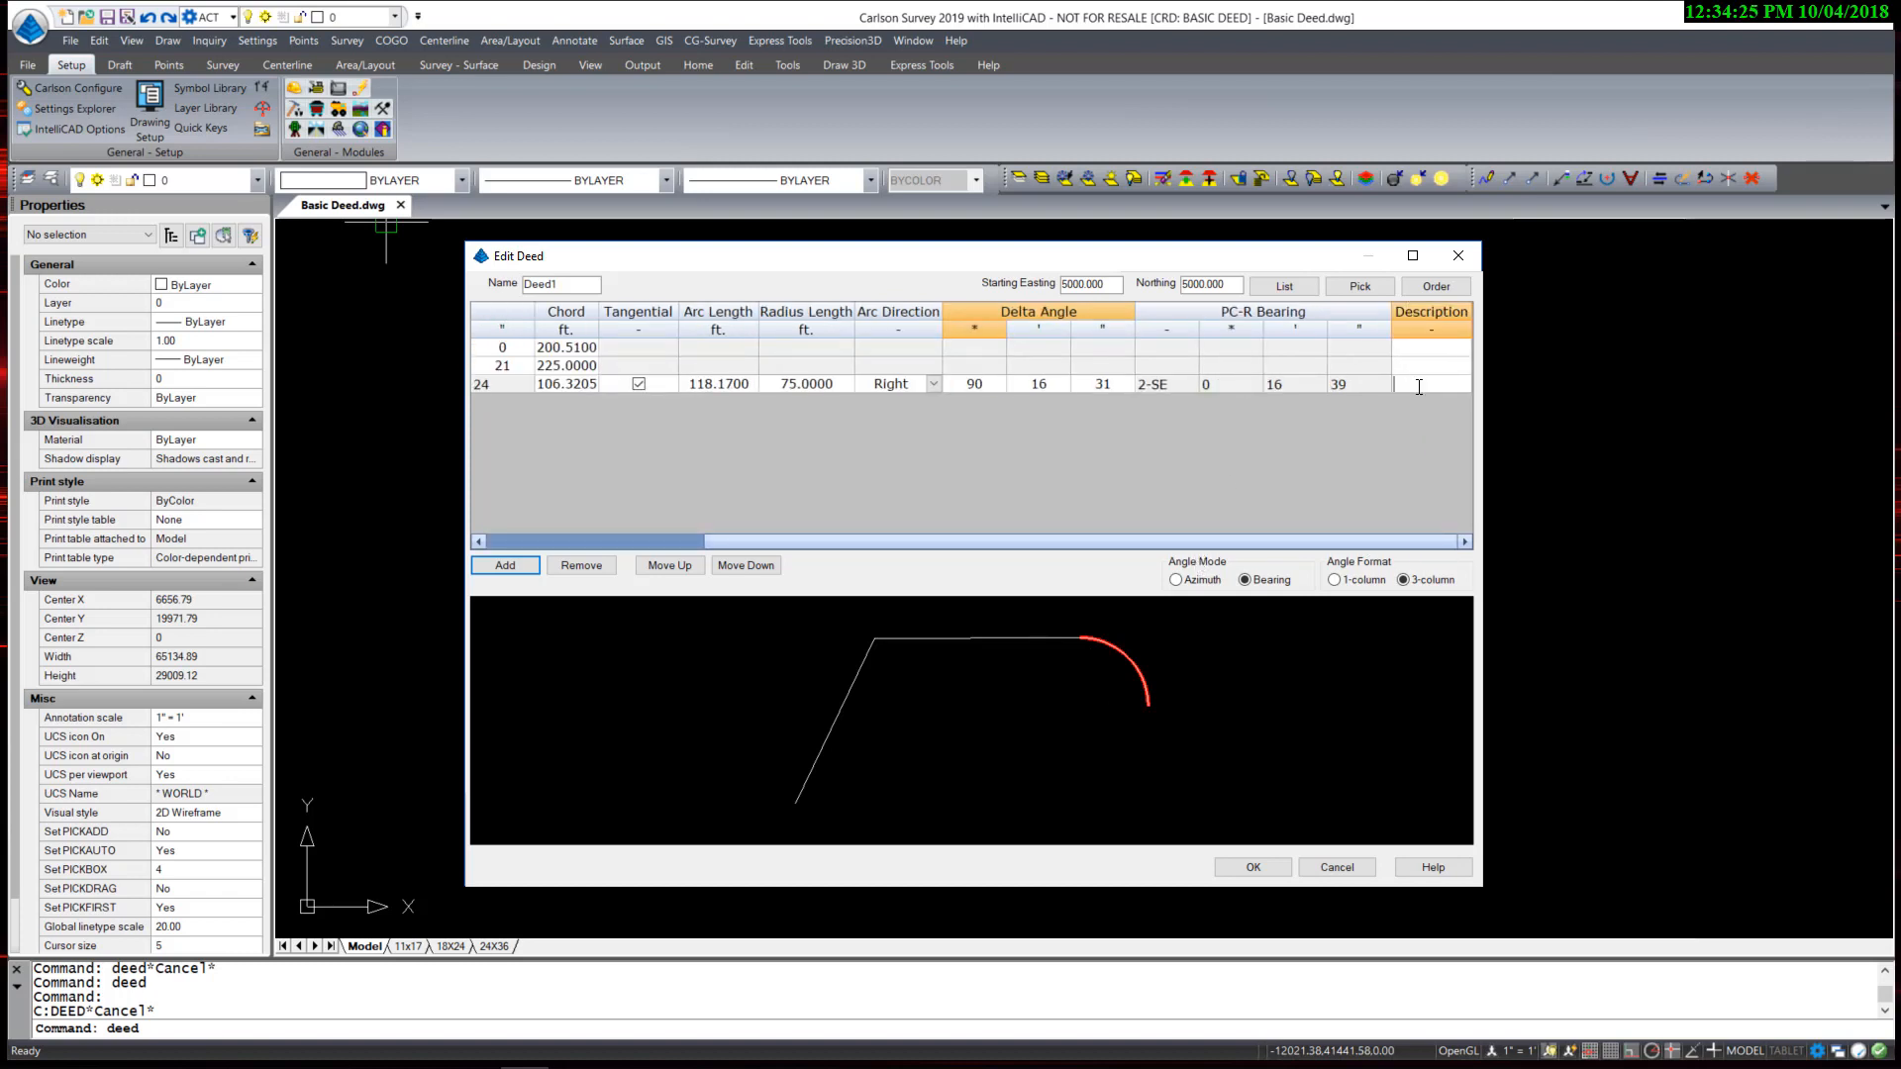
Add a fourth line course with bearing SE 0°00'00" and distance 178 ft.
key(Tab)
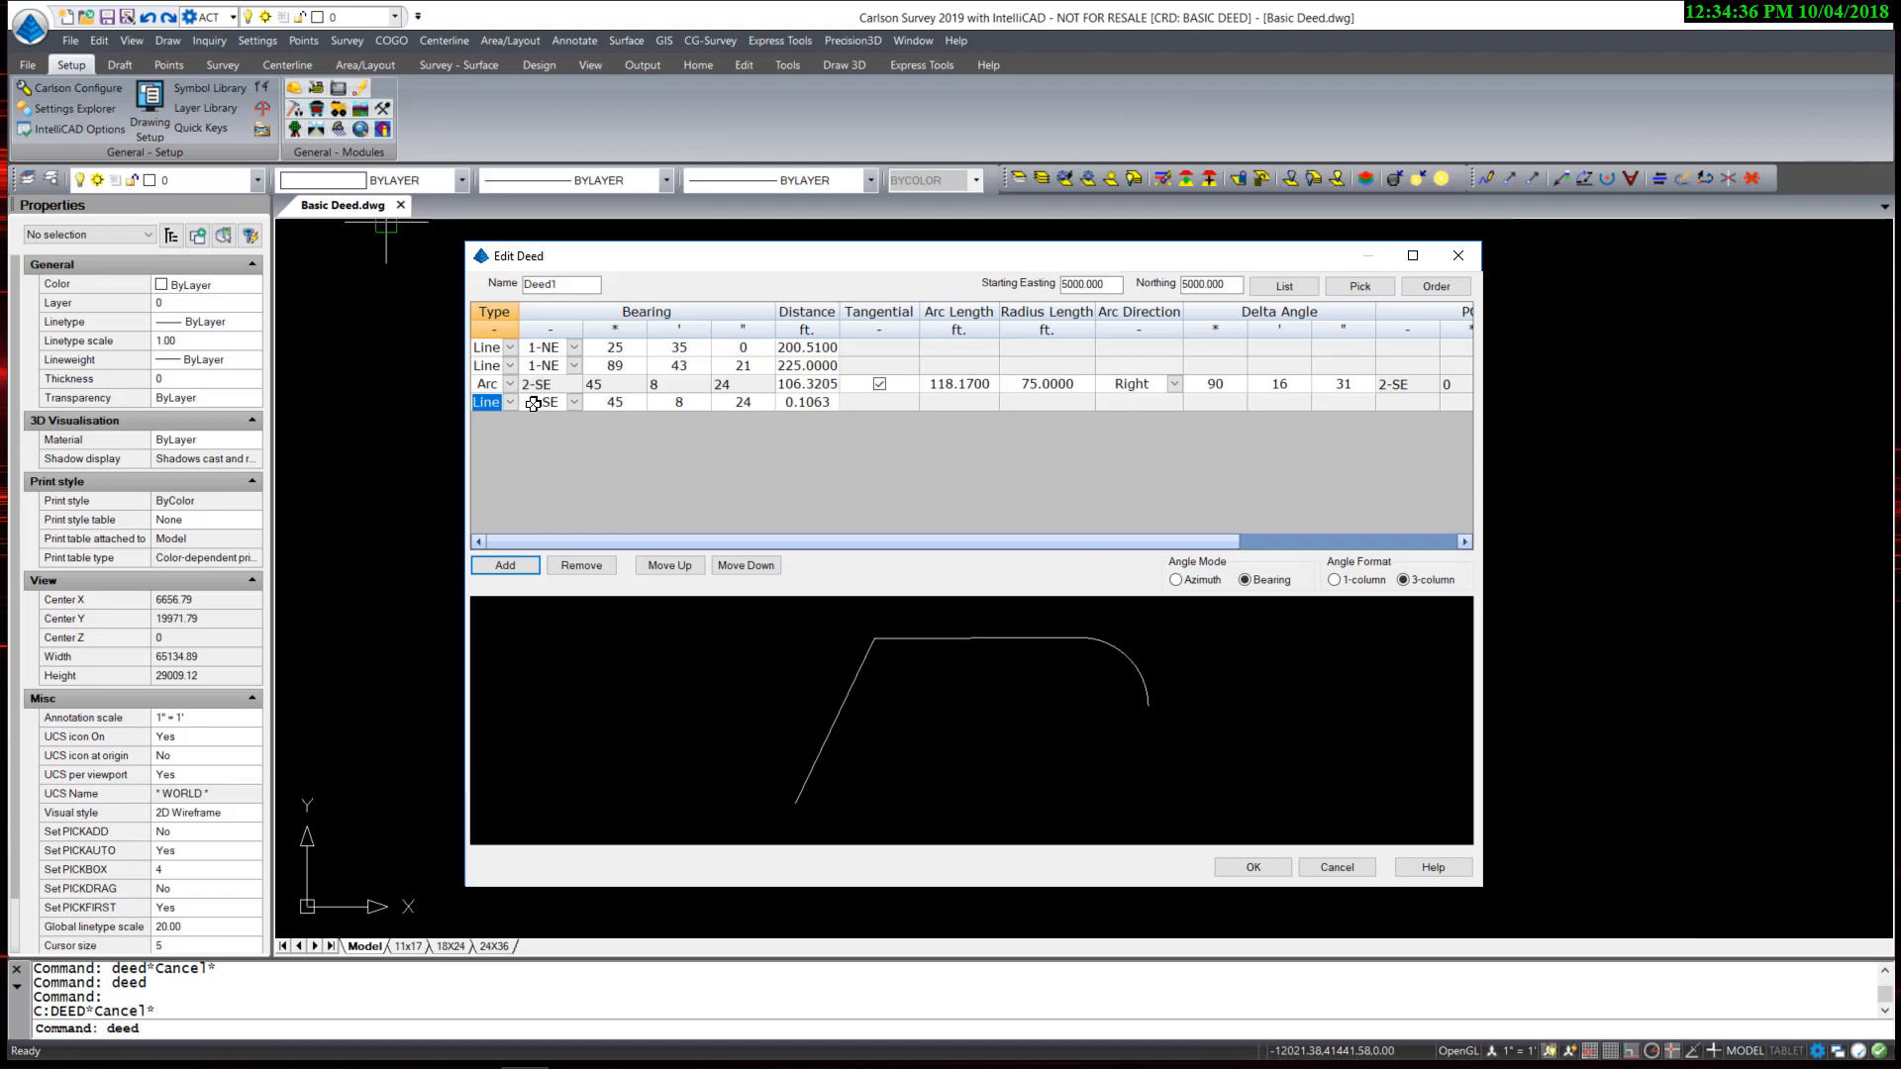
key(Tab)
key(Tab)
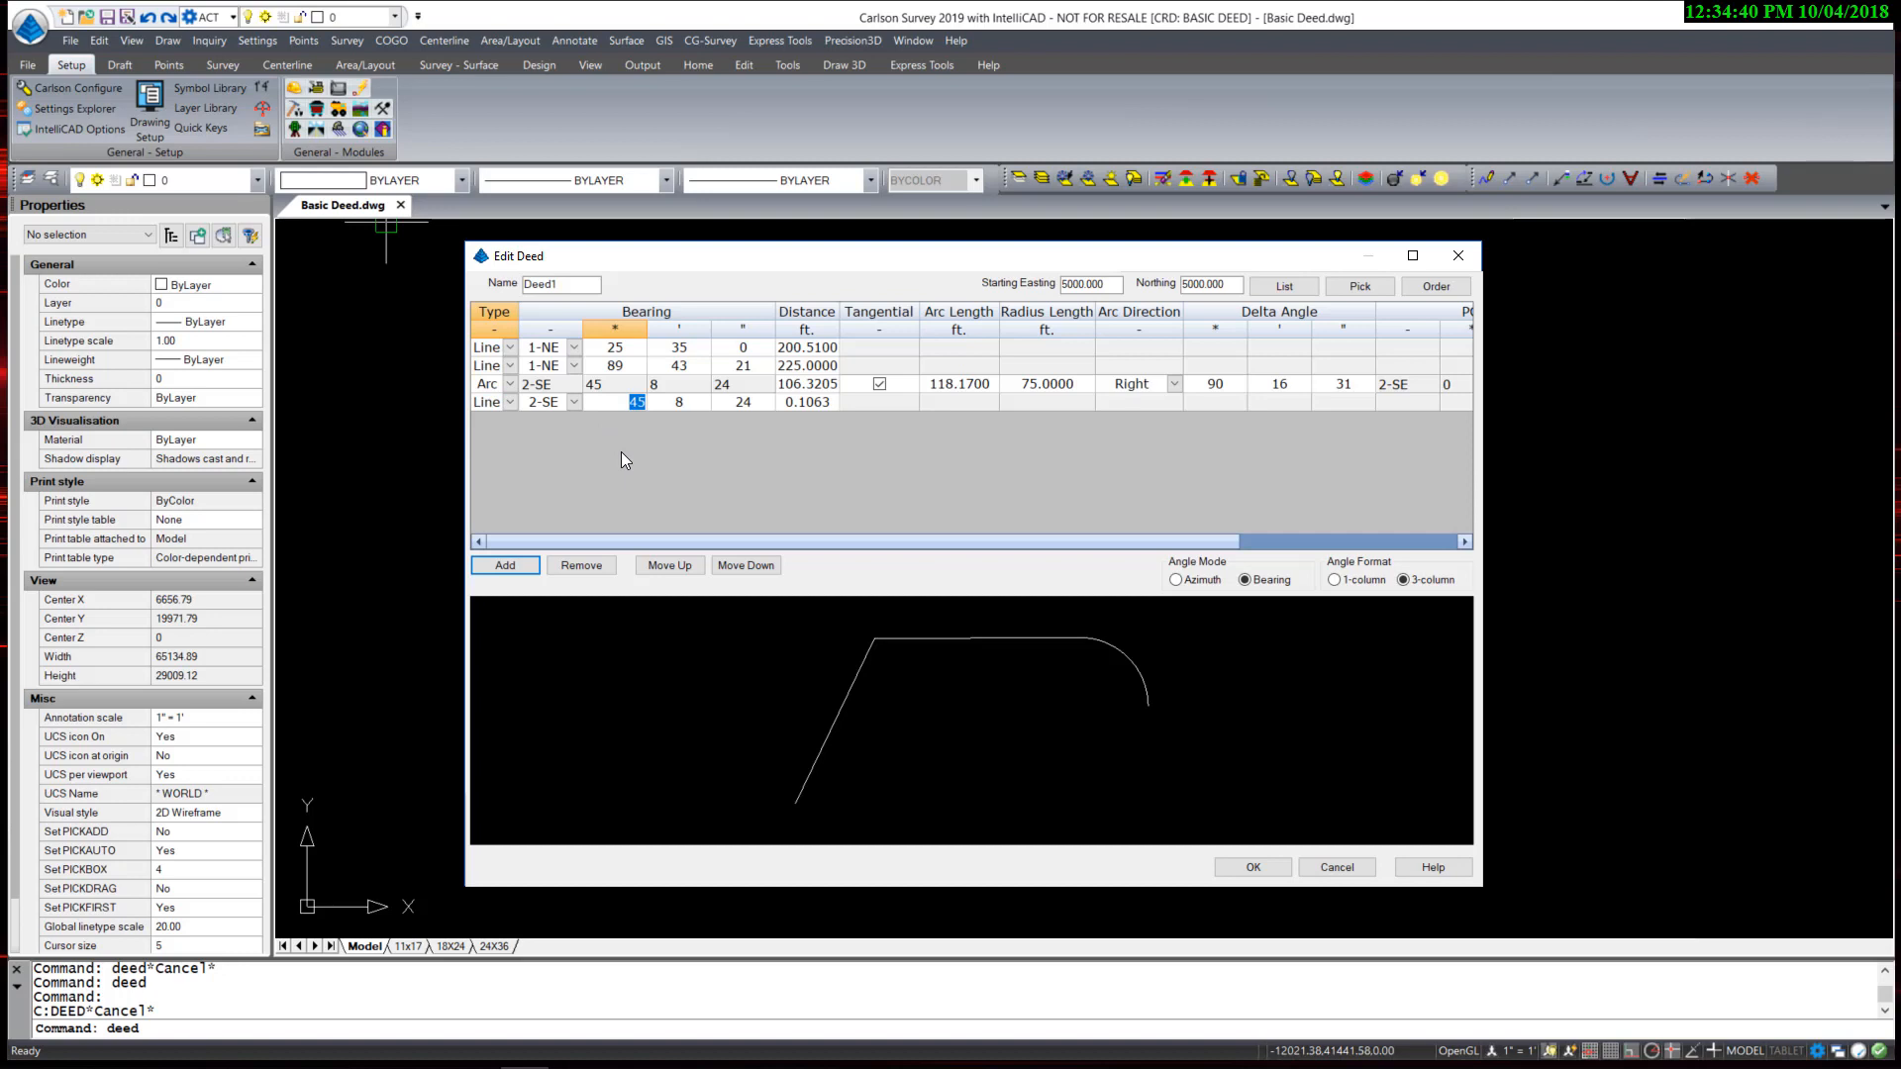
text(0)
key(Tab)
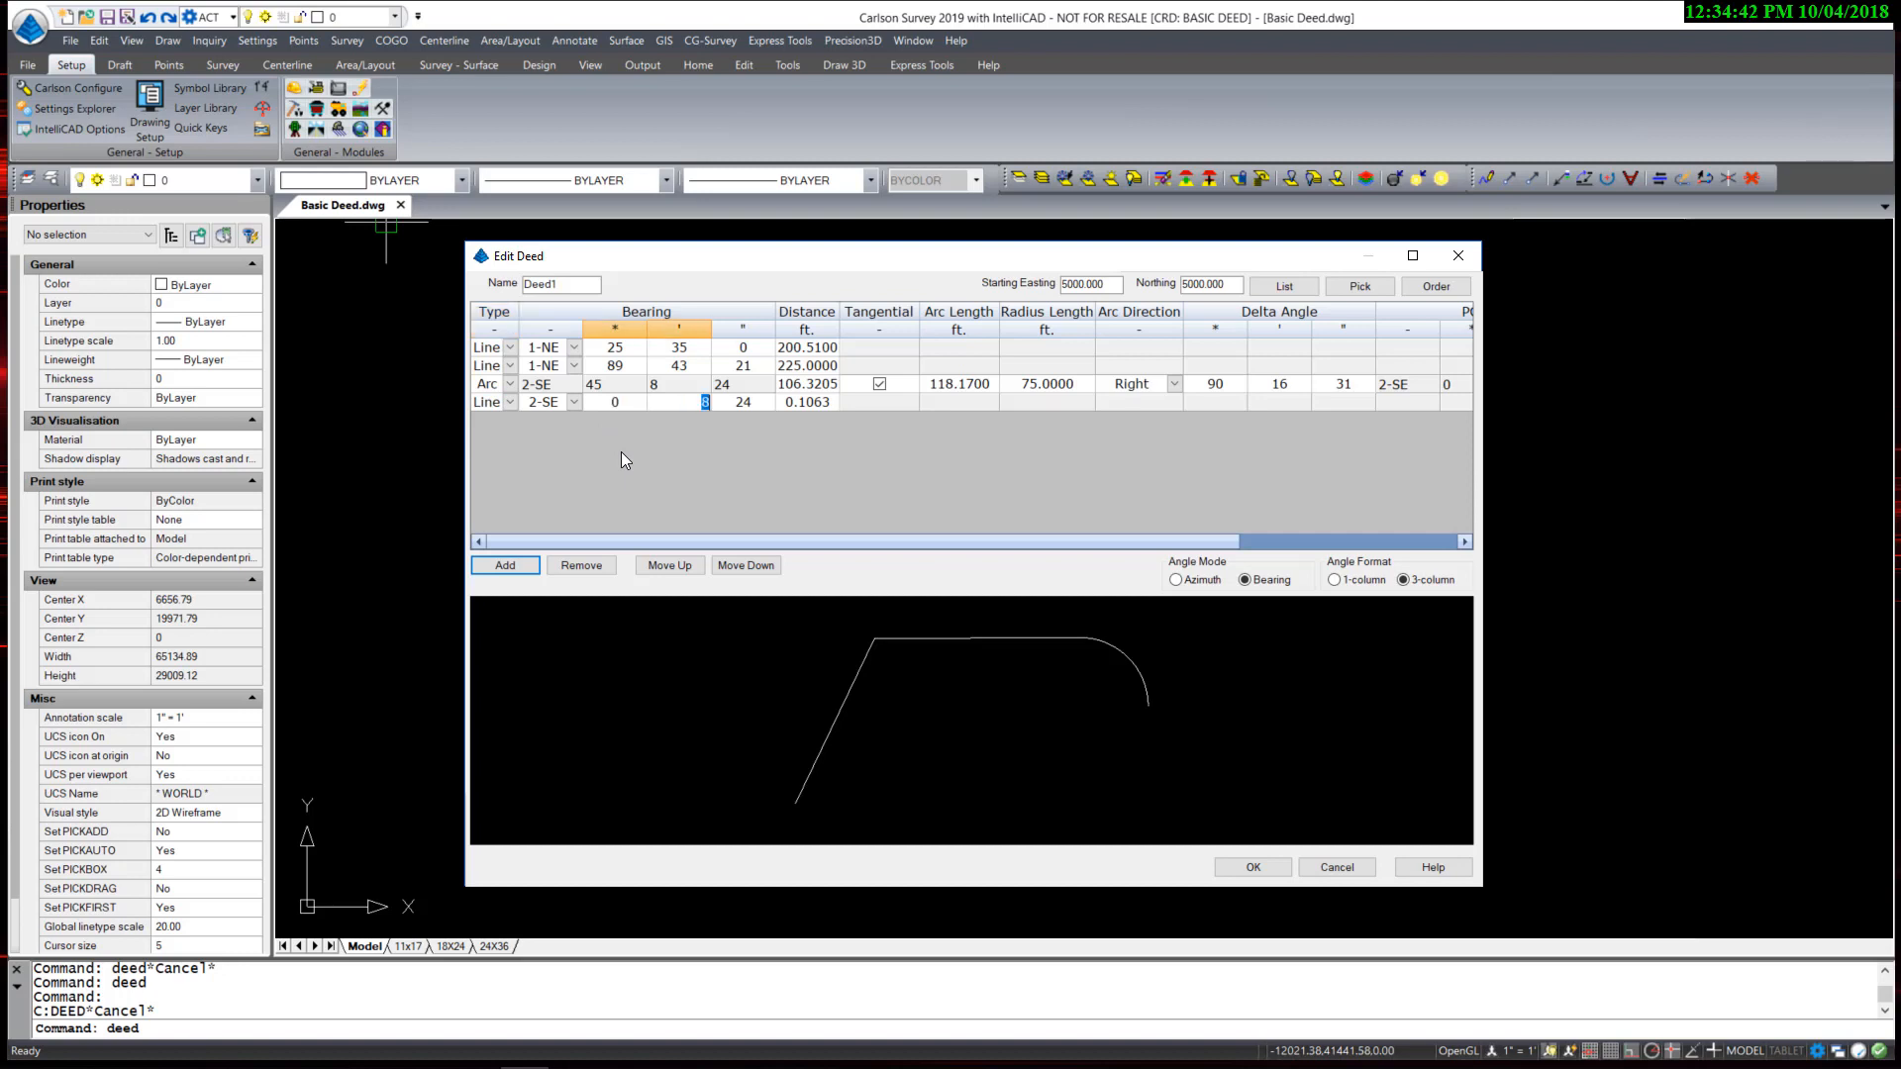
text(0)
key(Tab)
text(0)
key(Tab)
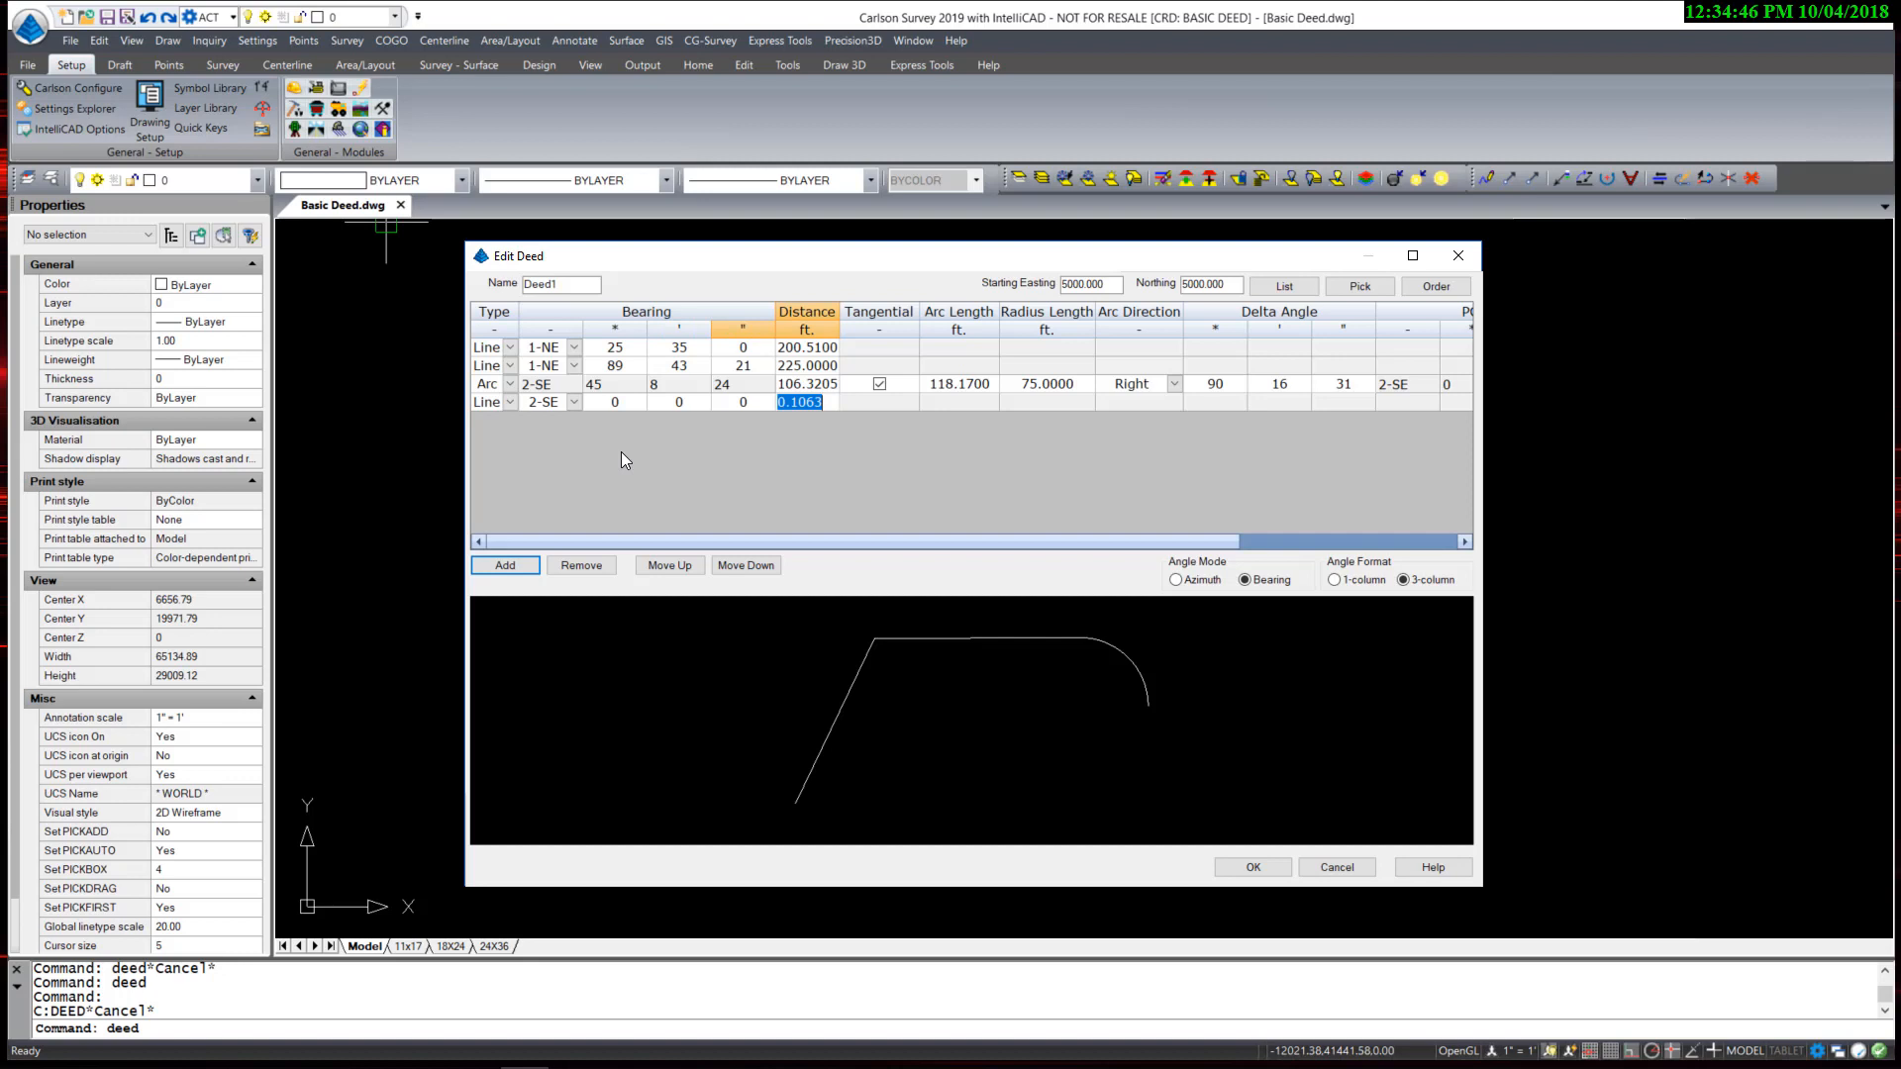
text(178)
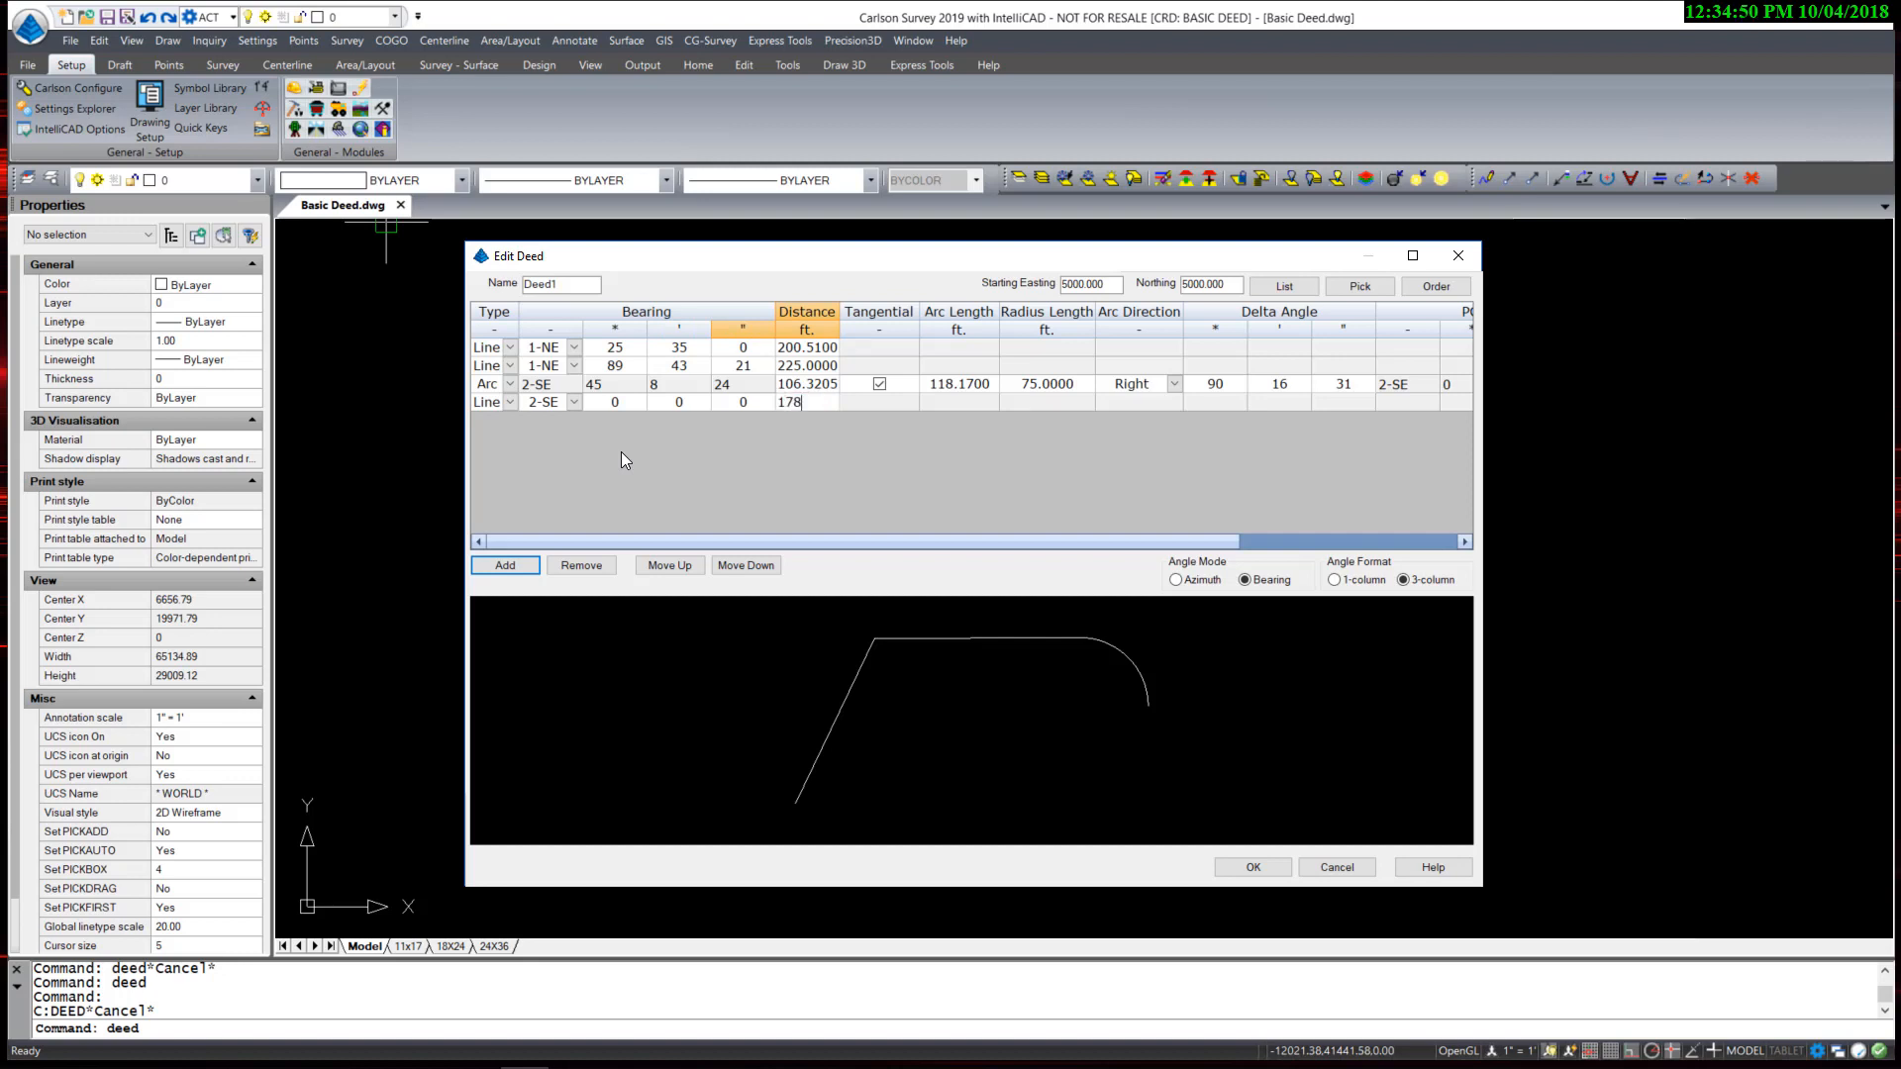
key(Tab)
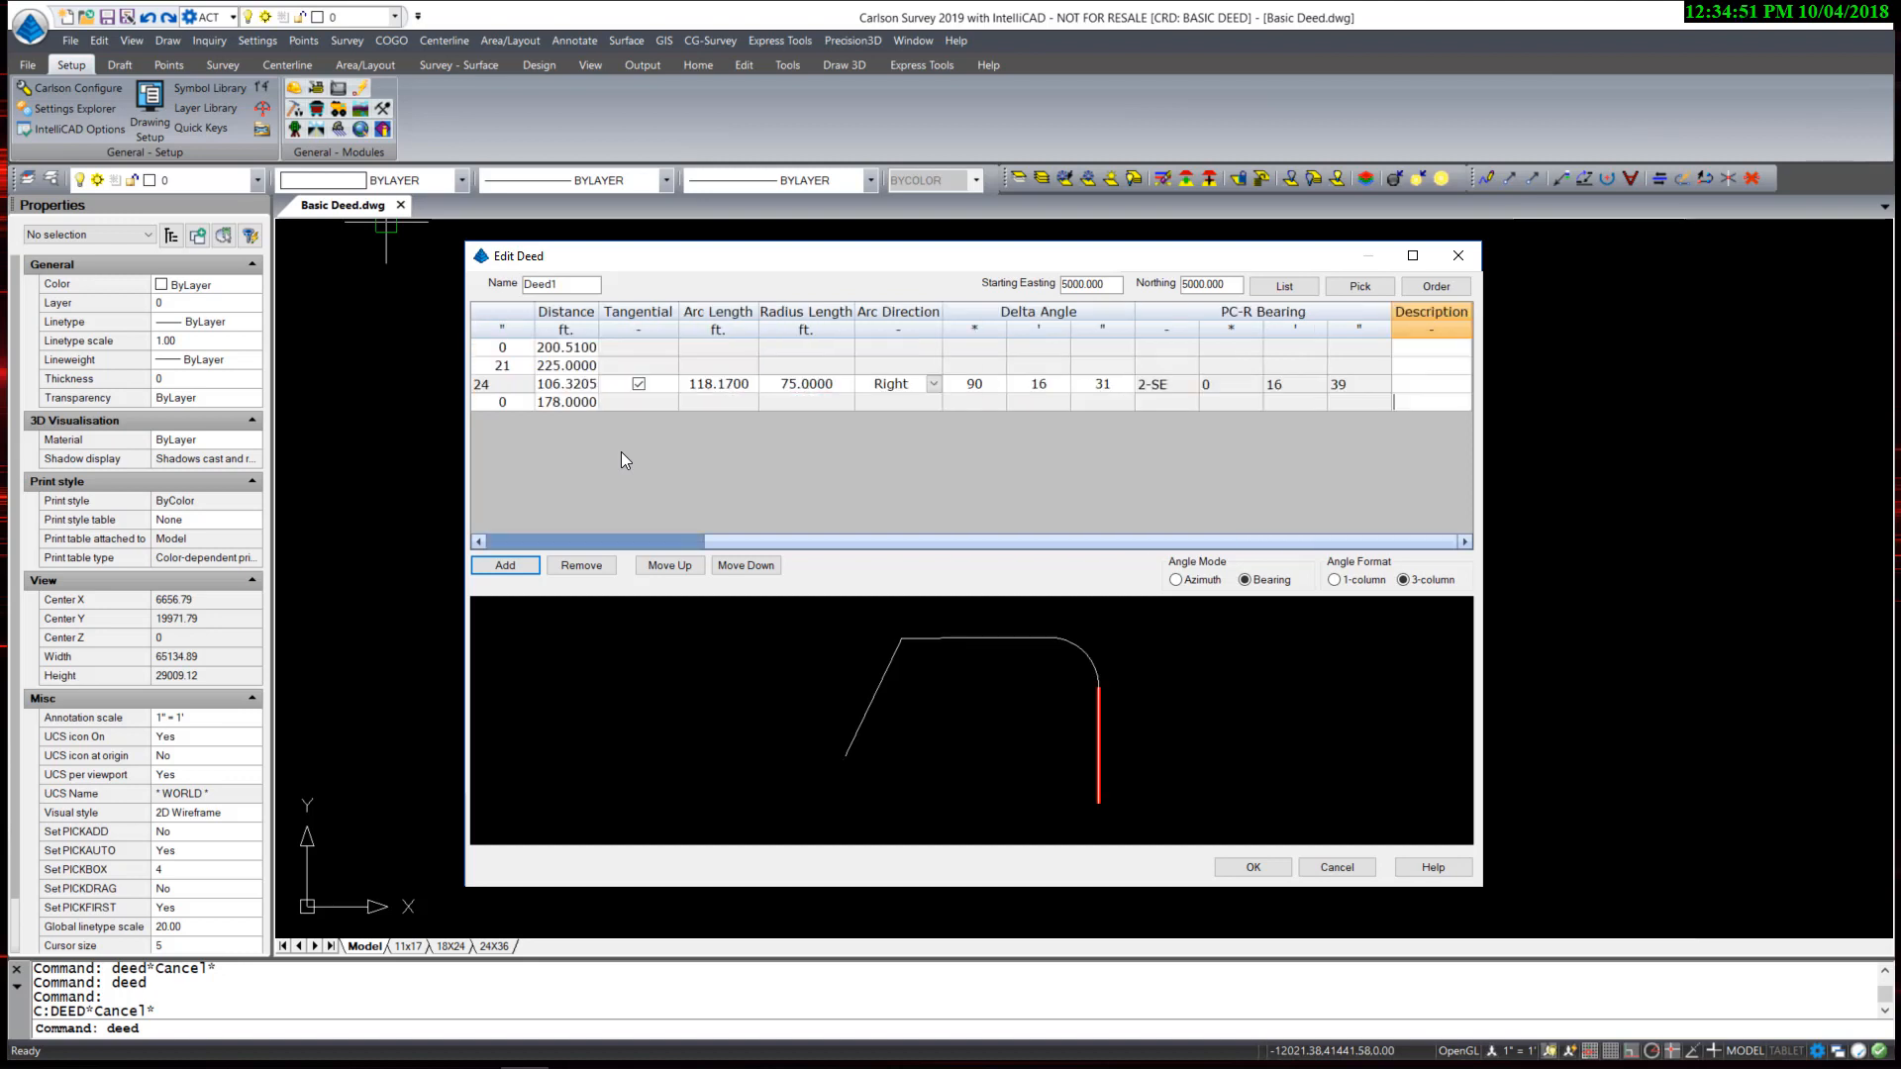
Add a fifth line course with bearing NW 88°23'00" and distance 300.34 ft.
key(Tab)
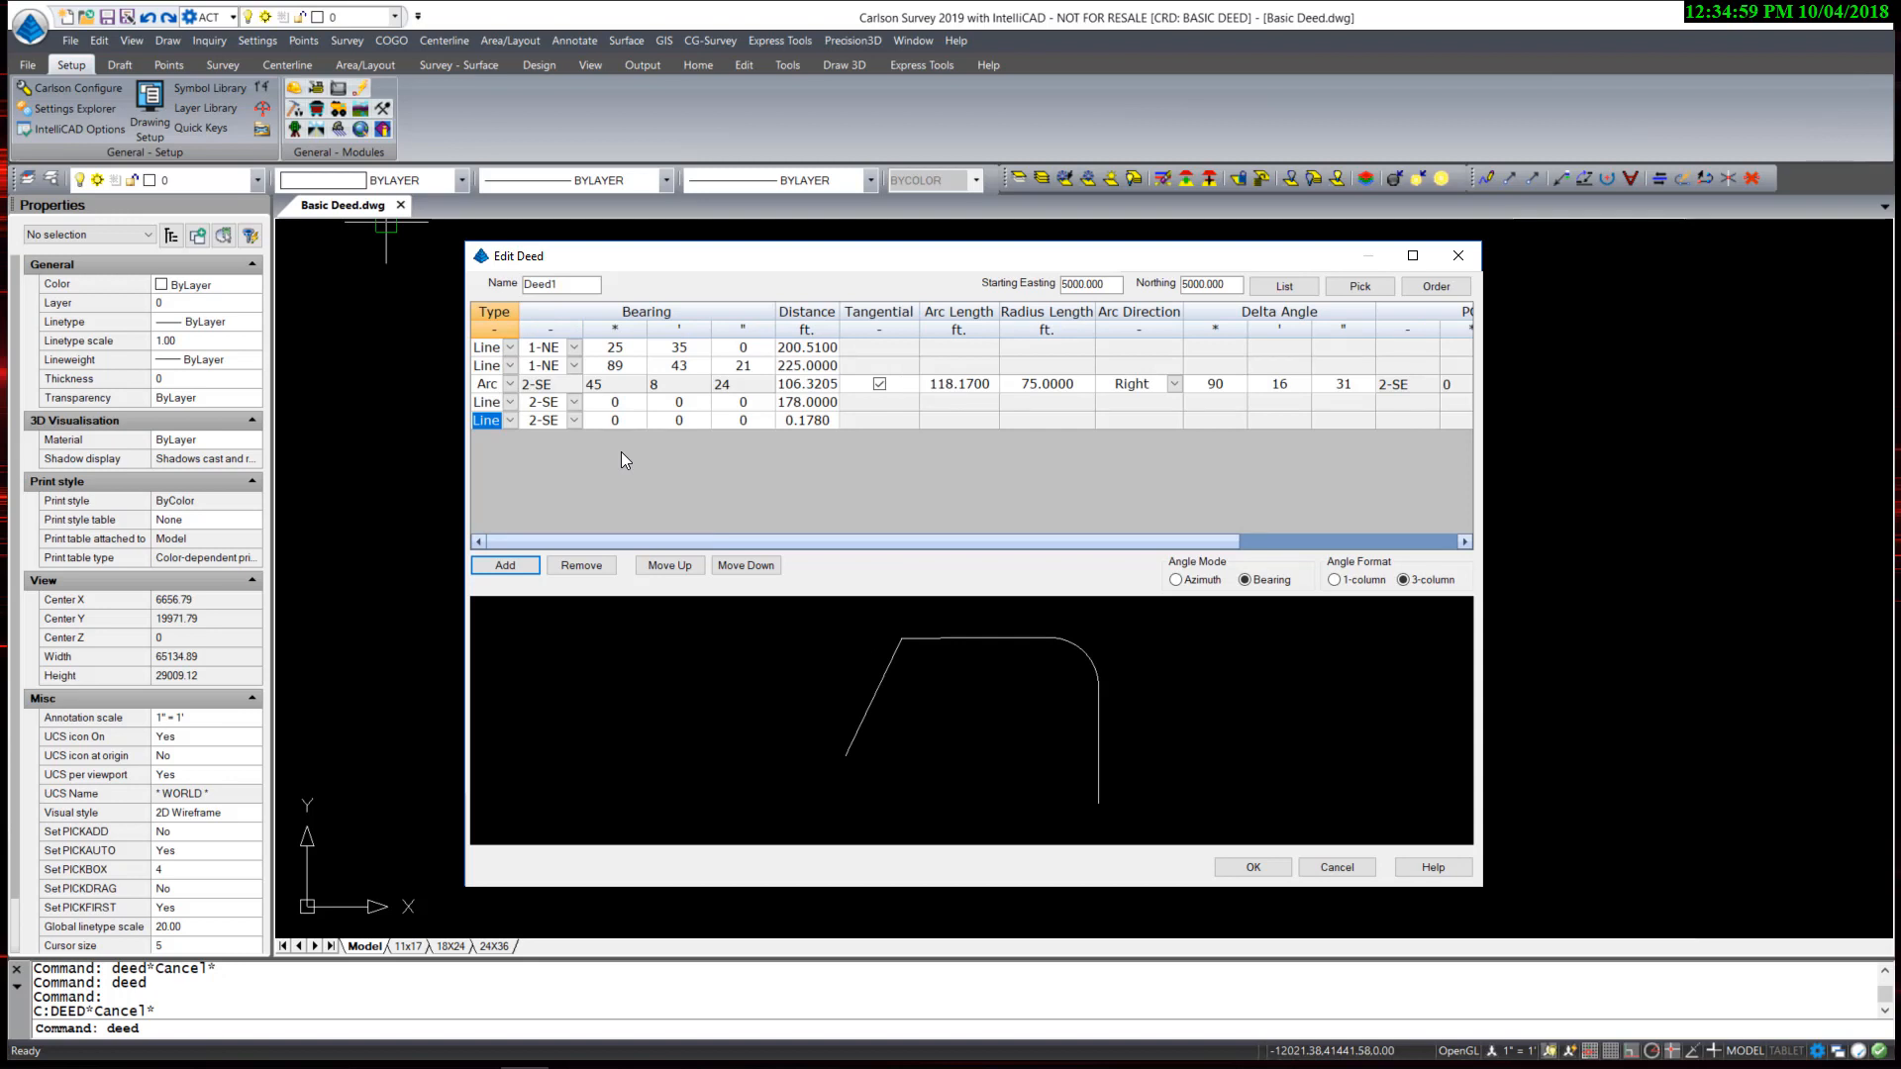
key(Tab)
key(4)
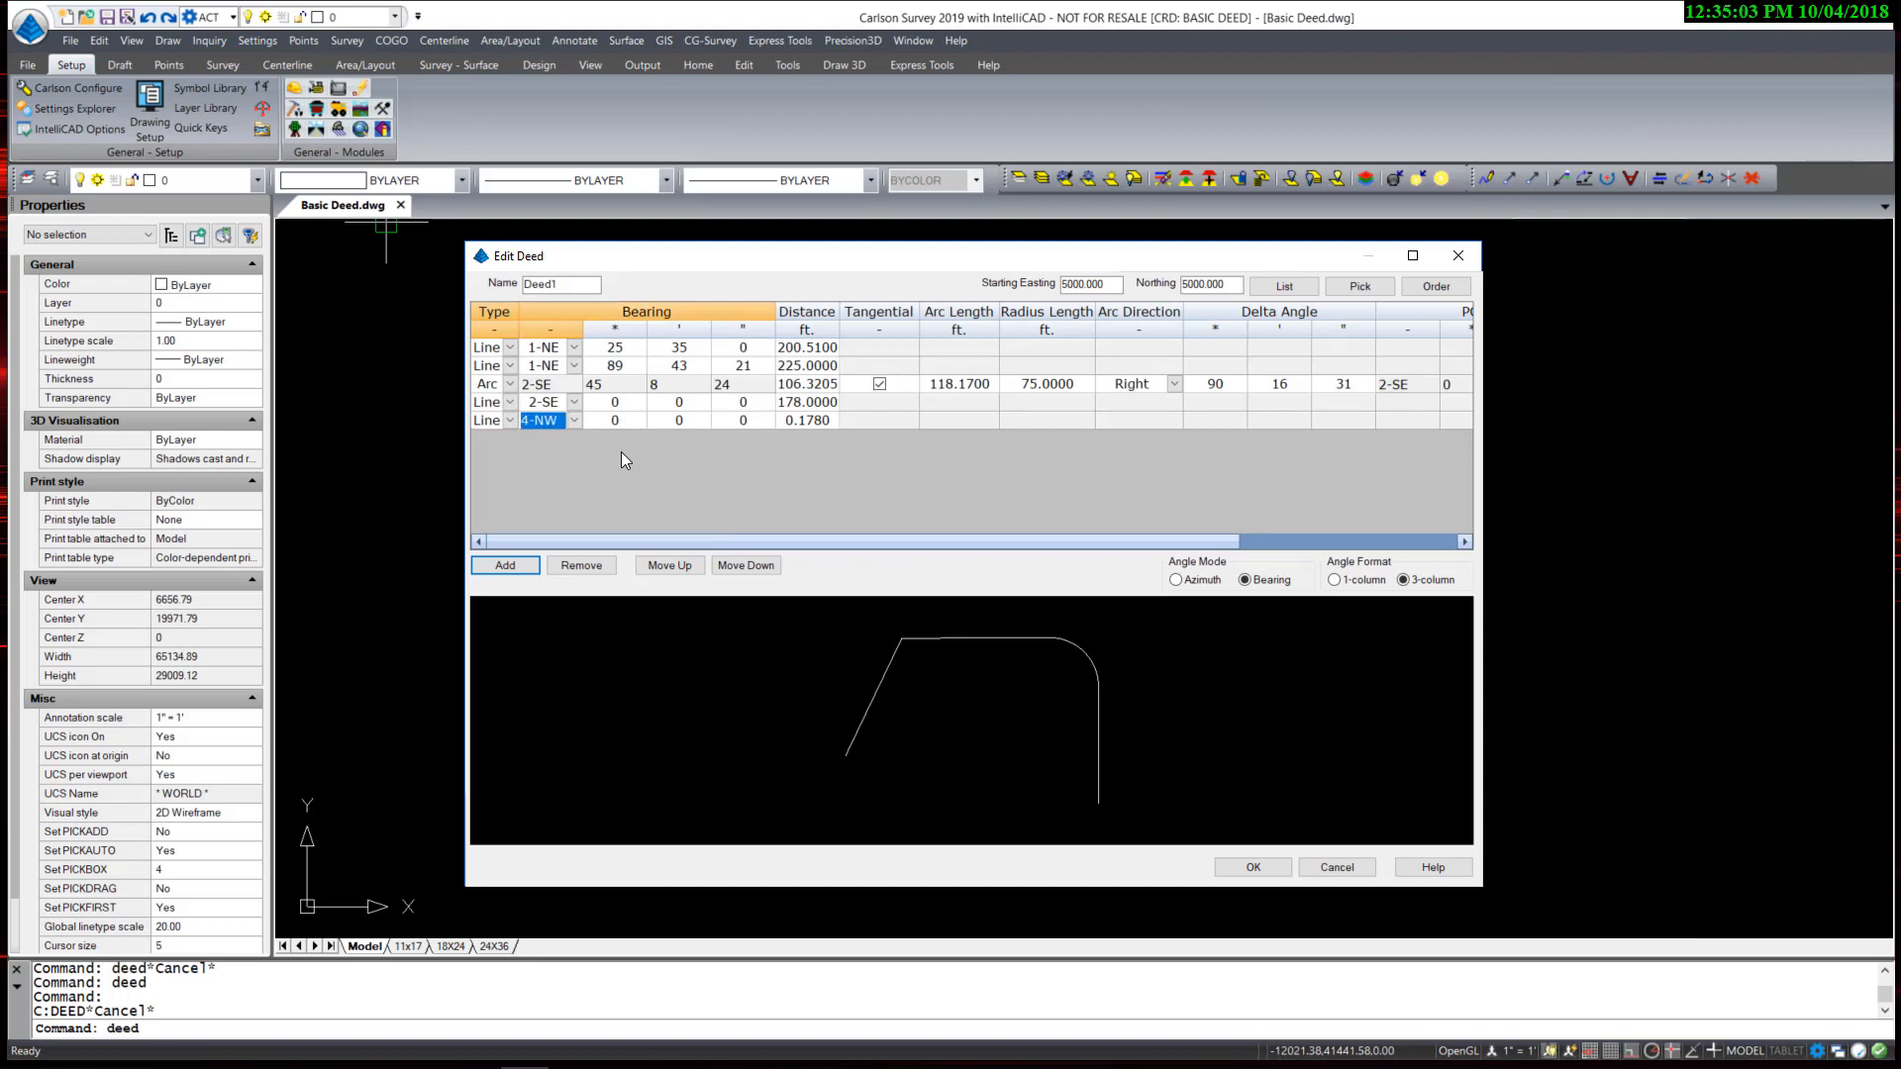
key(Tab)
text(88)
key(Tab)
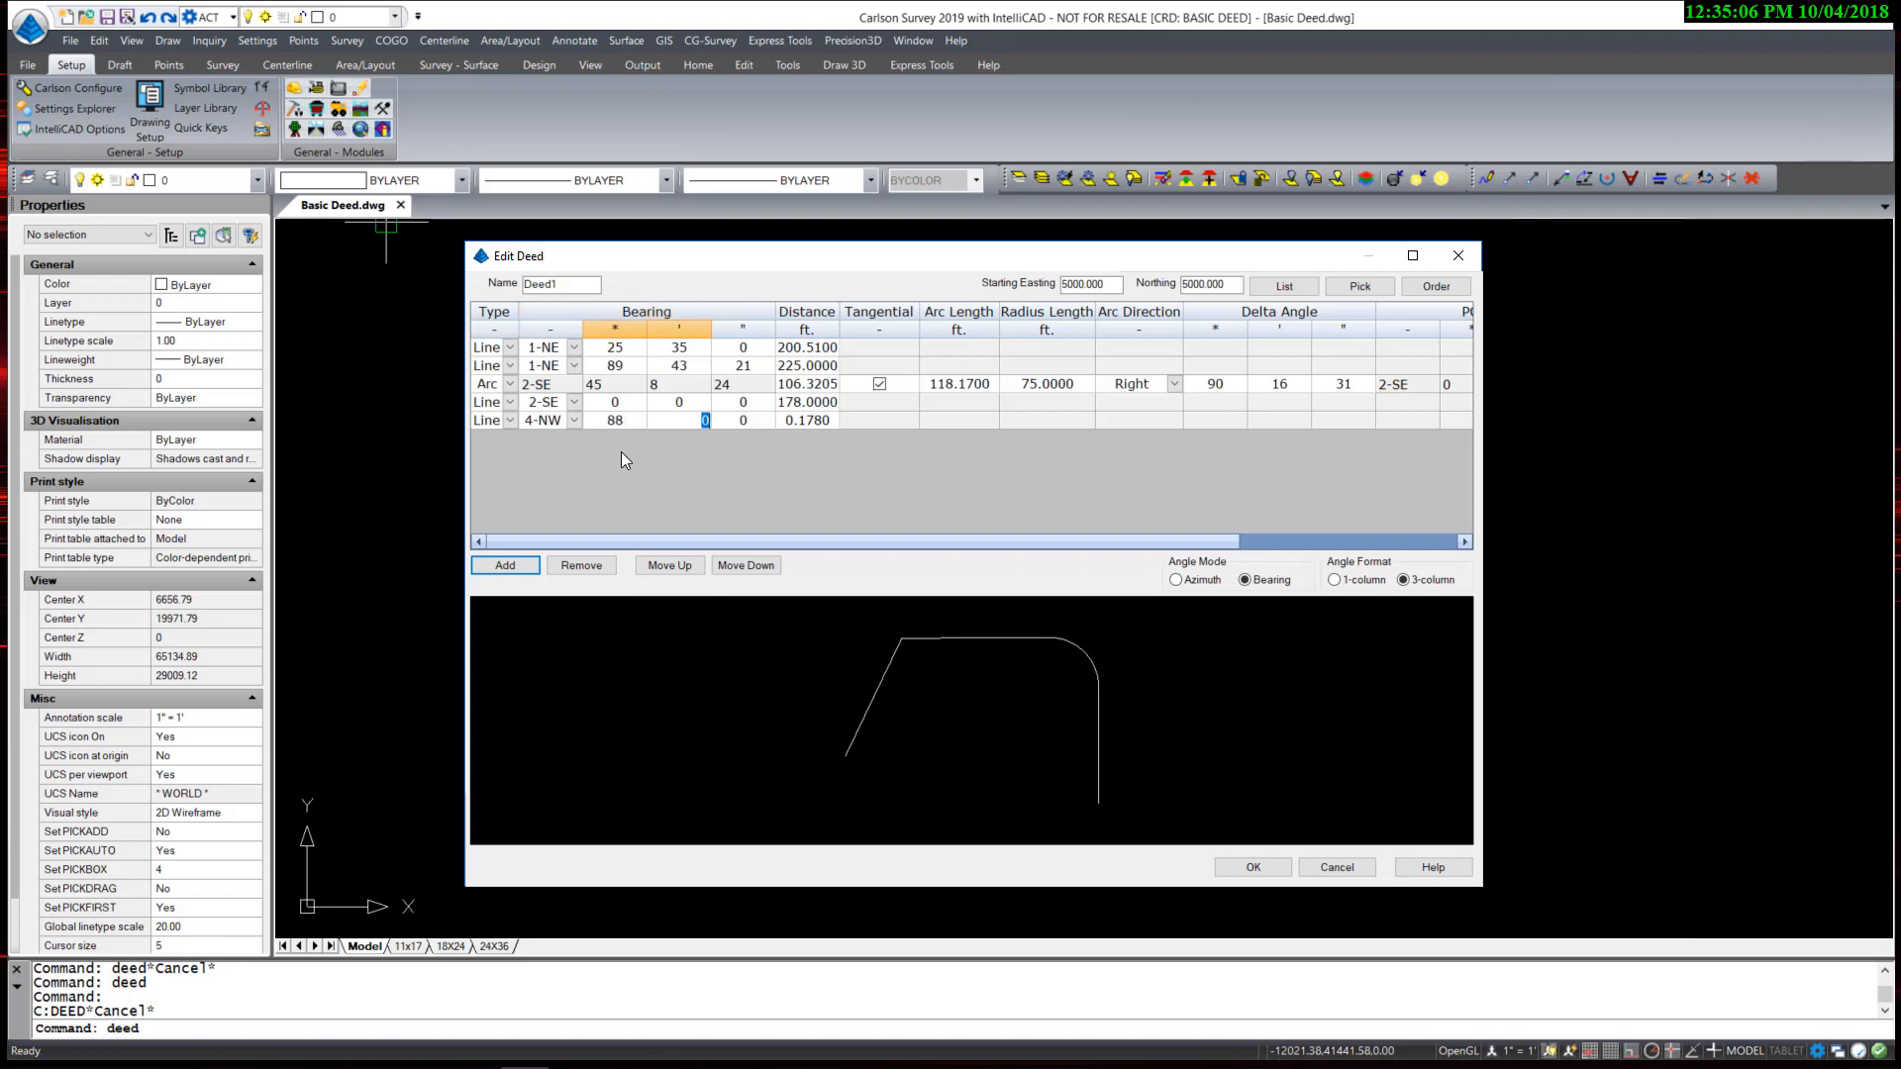
text(23)
key(Tab)
key(Tab)
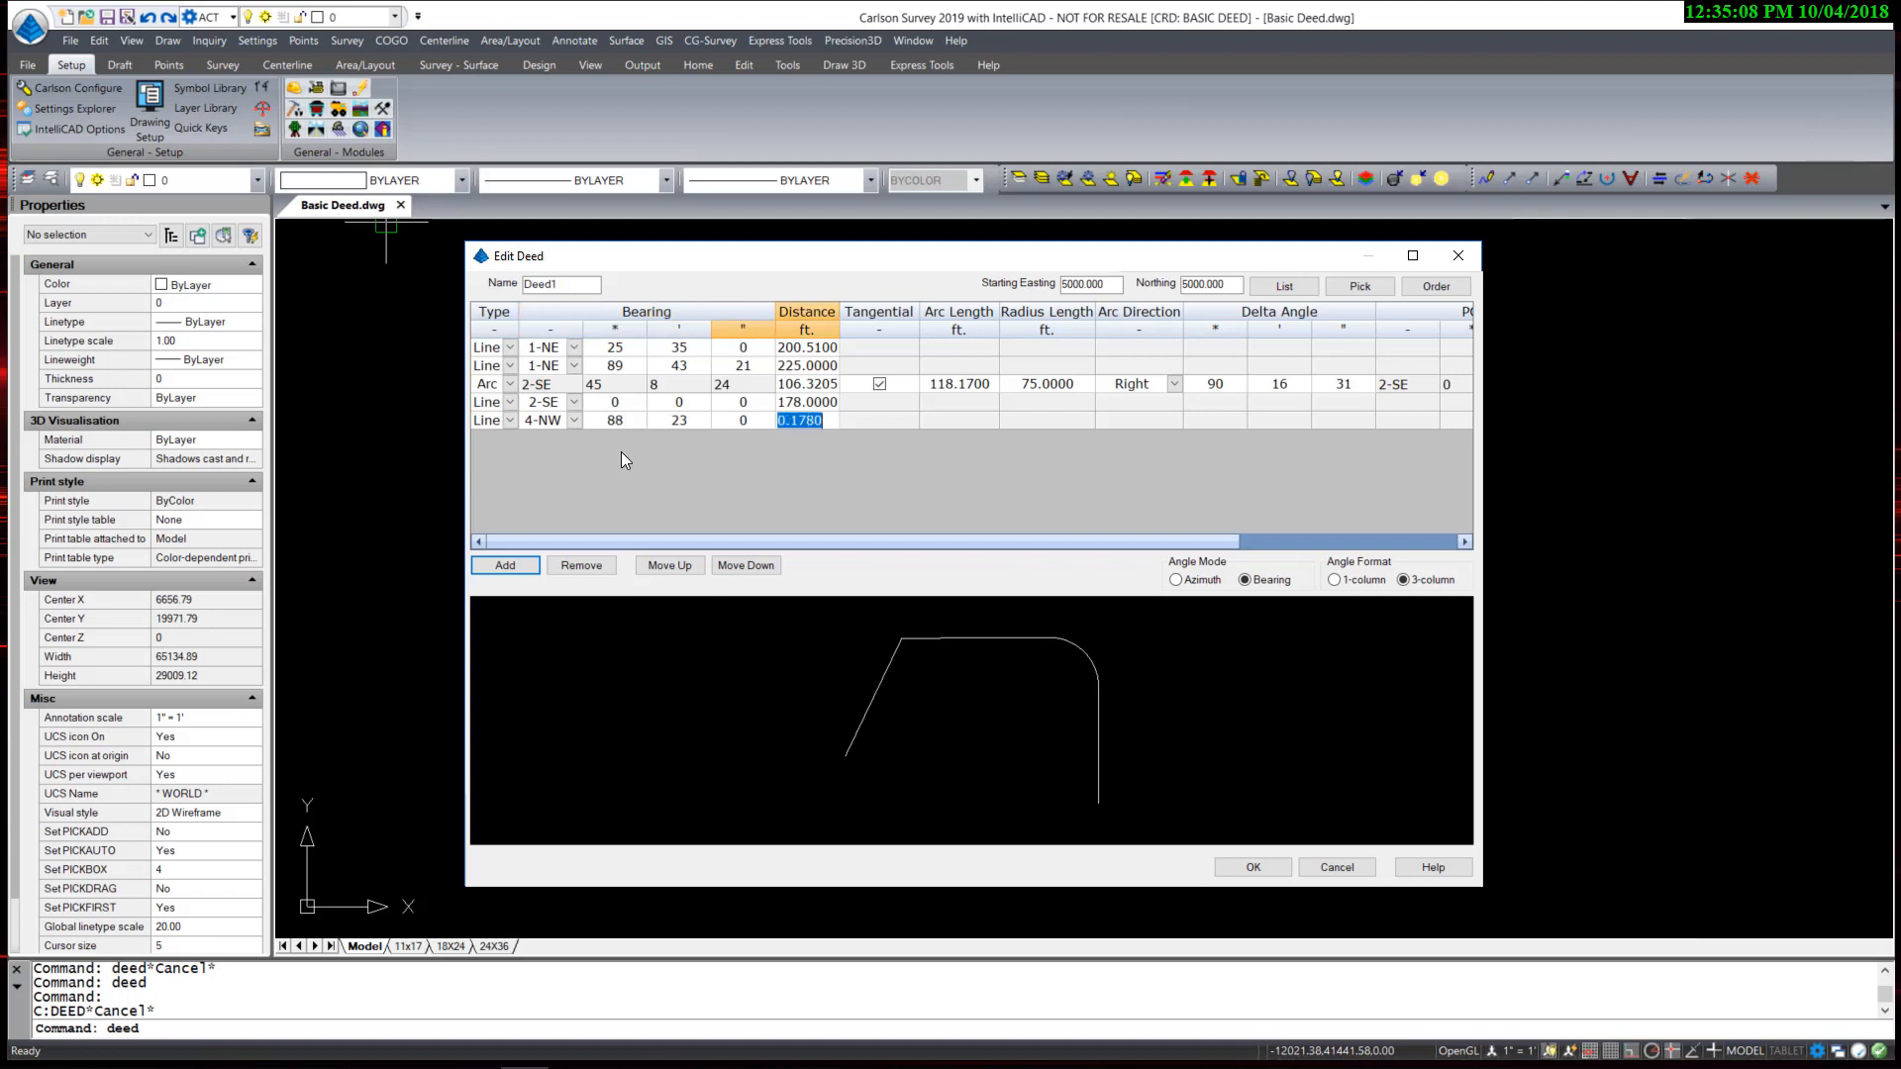
text(300.34)
key(Tab)
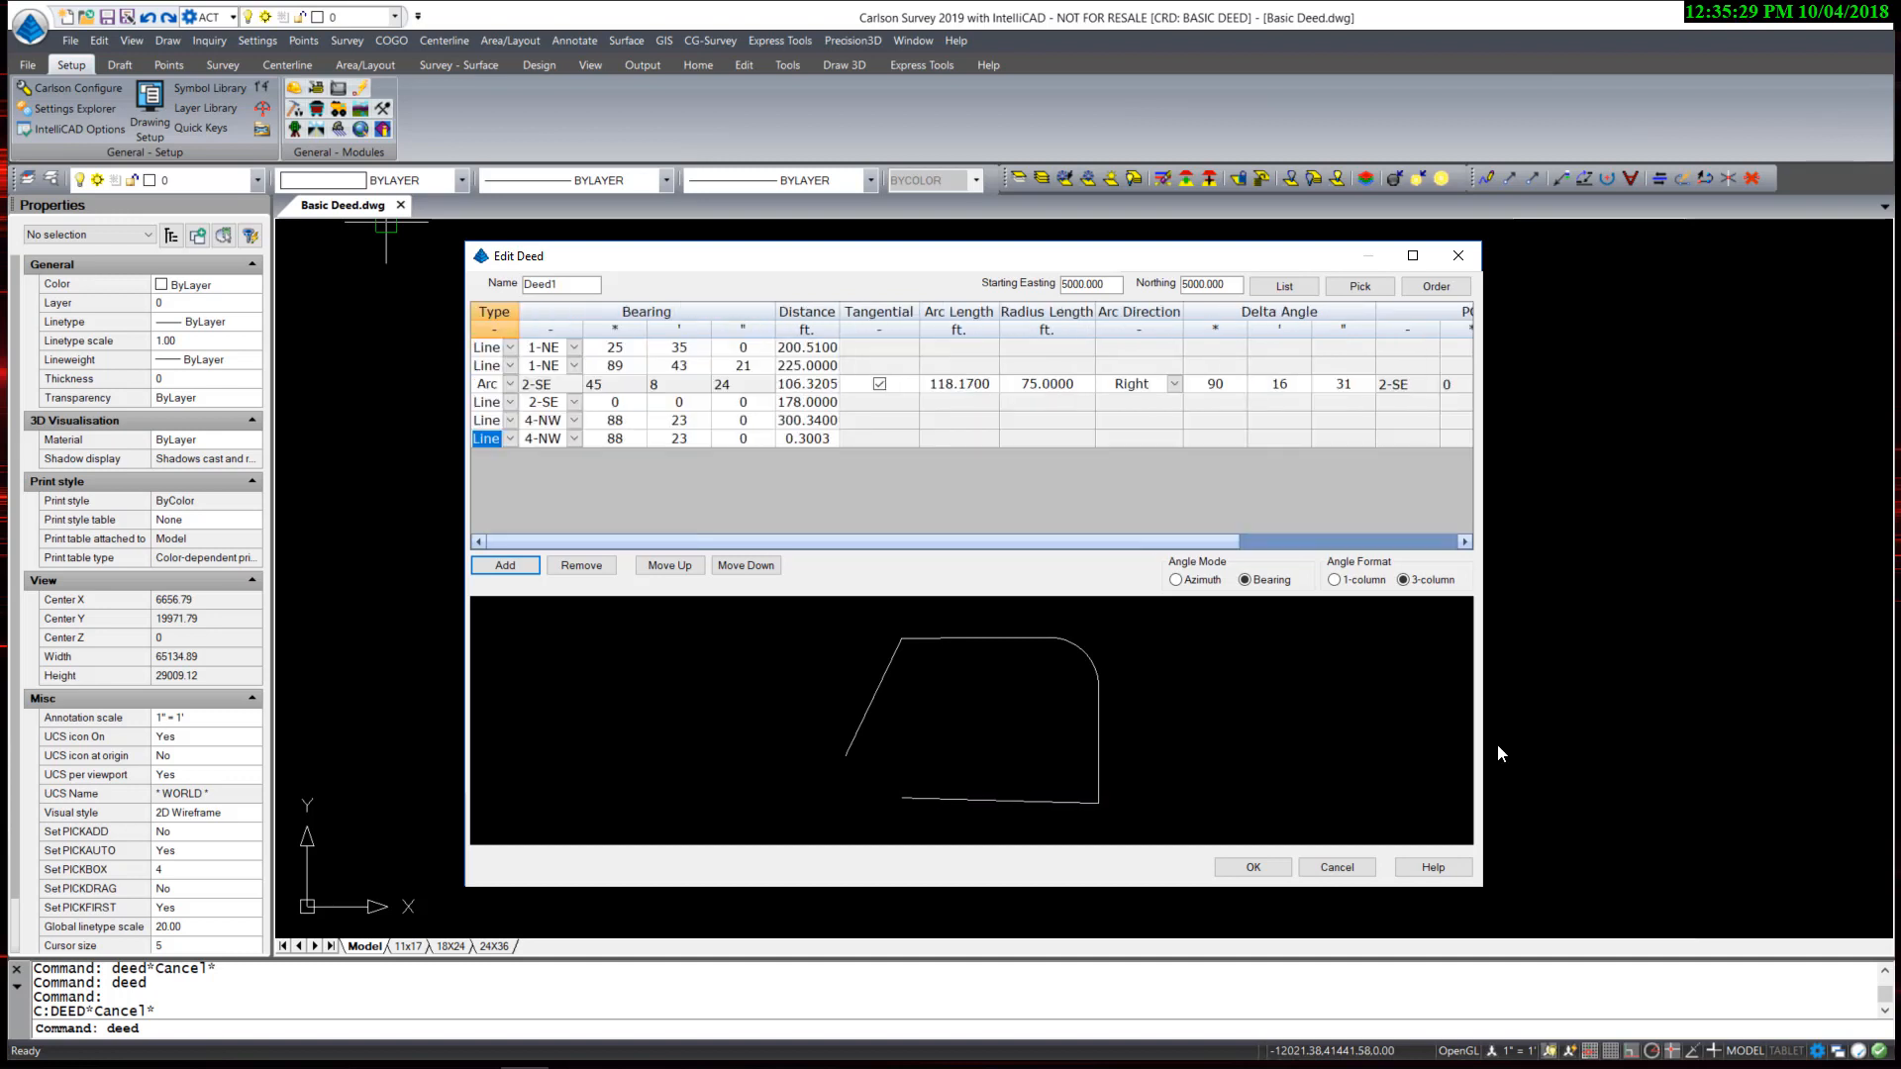
Add a closing line course with bearing NW 54°11'09" and distance 106.93 ft.
key(Tab)
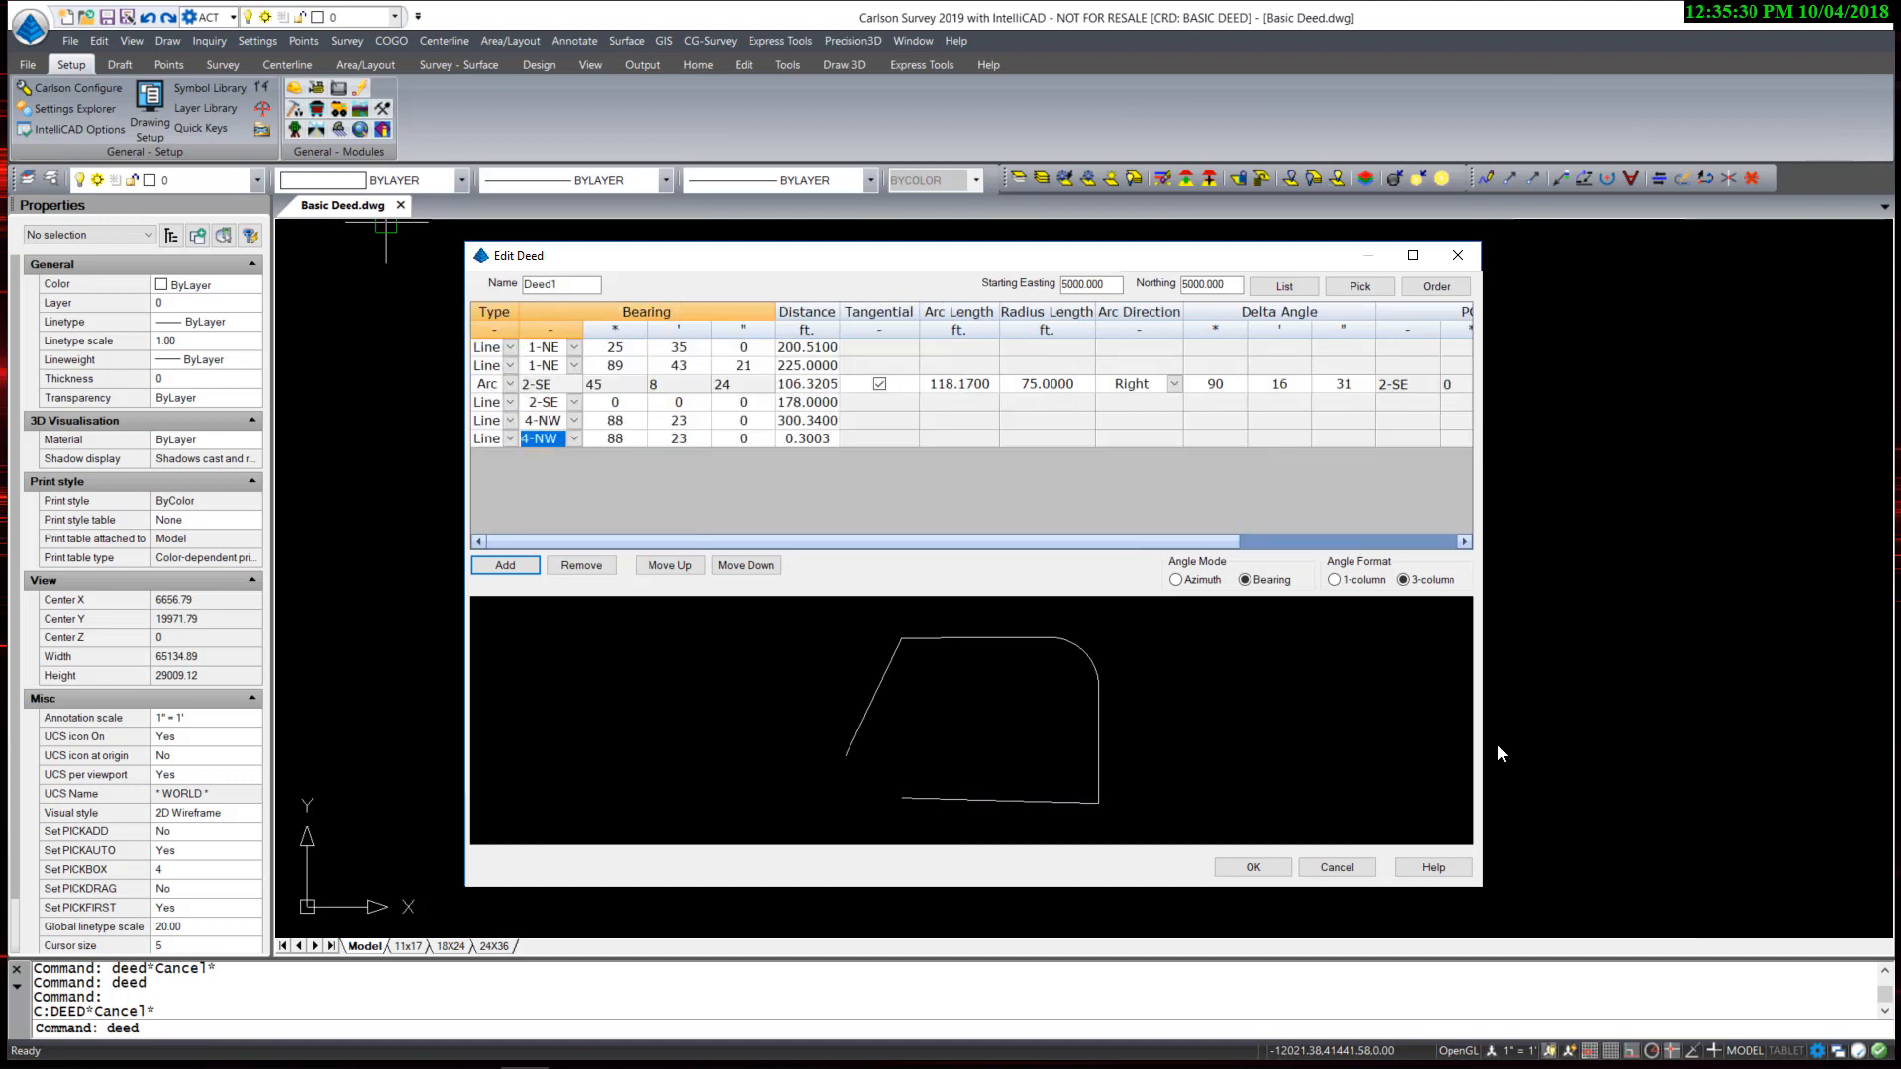
key(Tab)
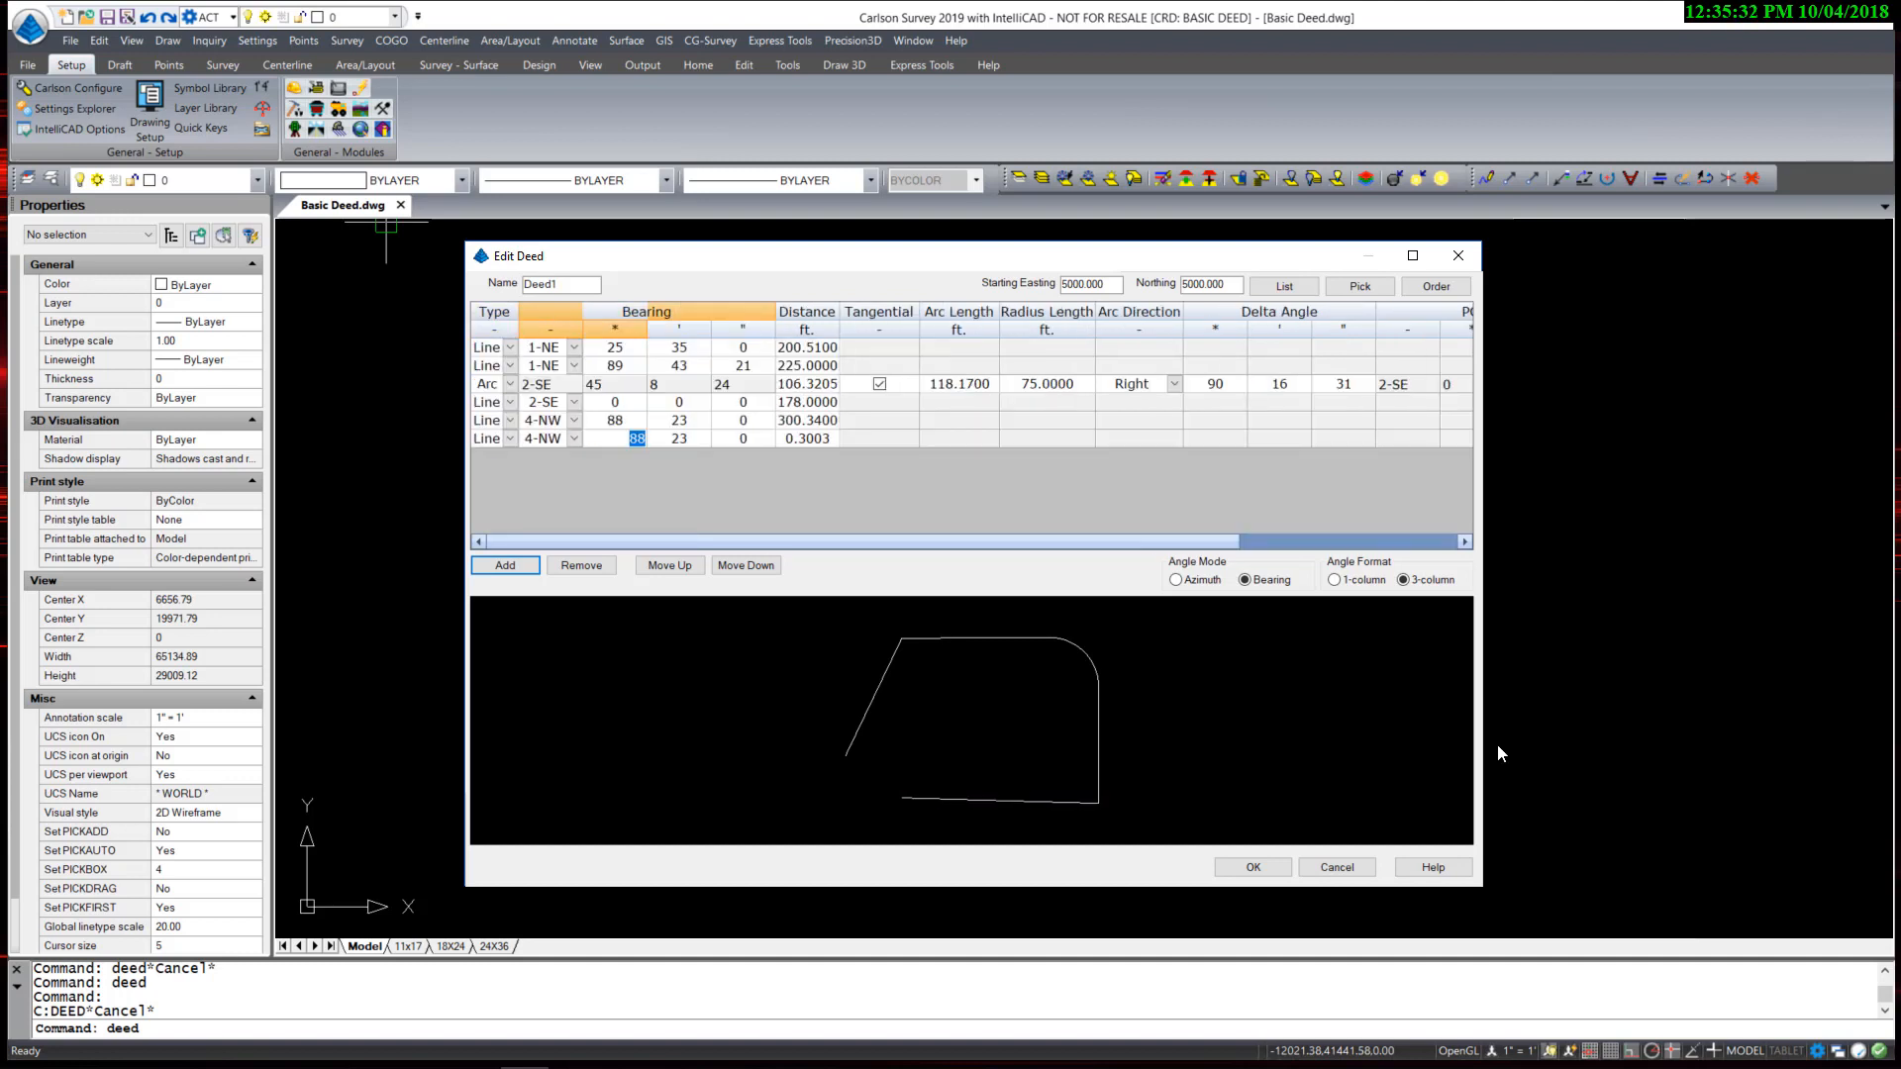
text(54)
key(Tab)
text(11)
key(Tab)
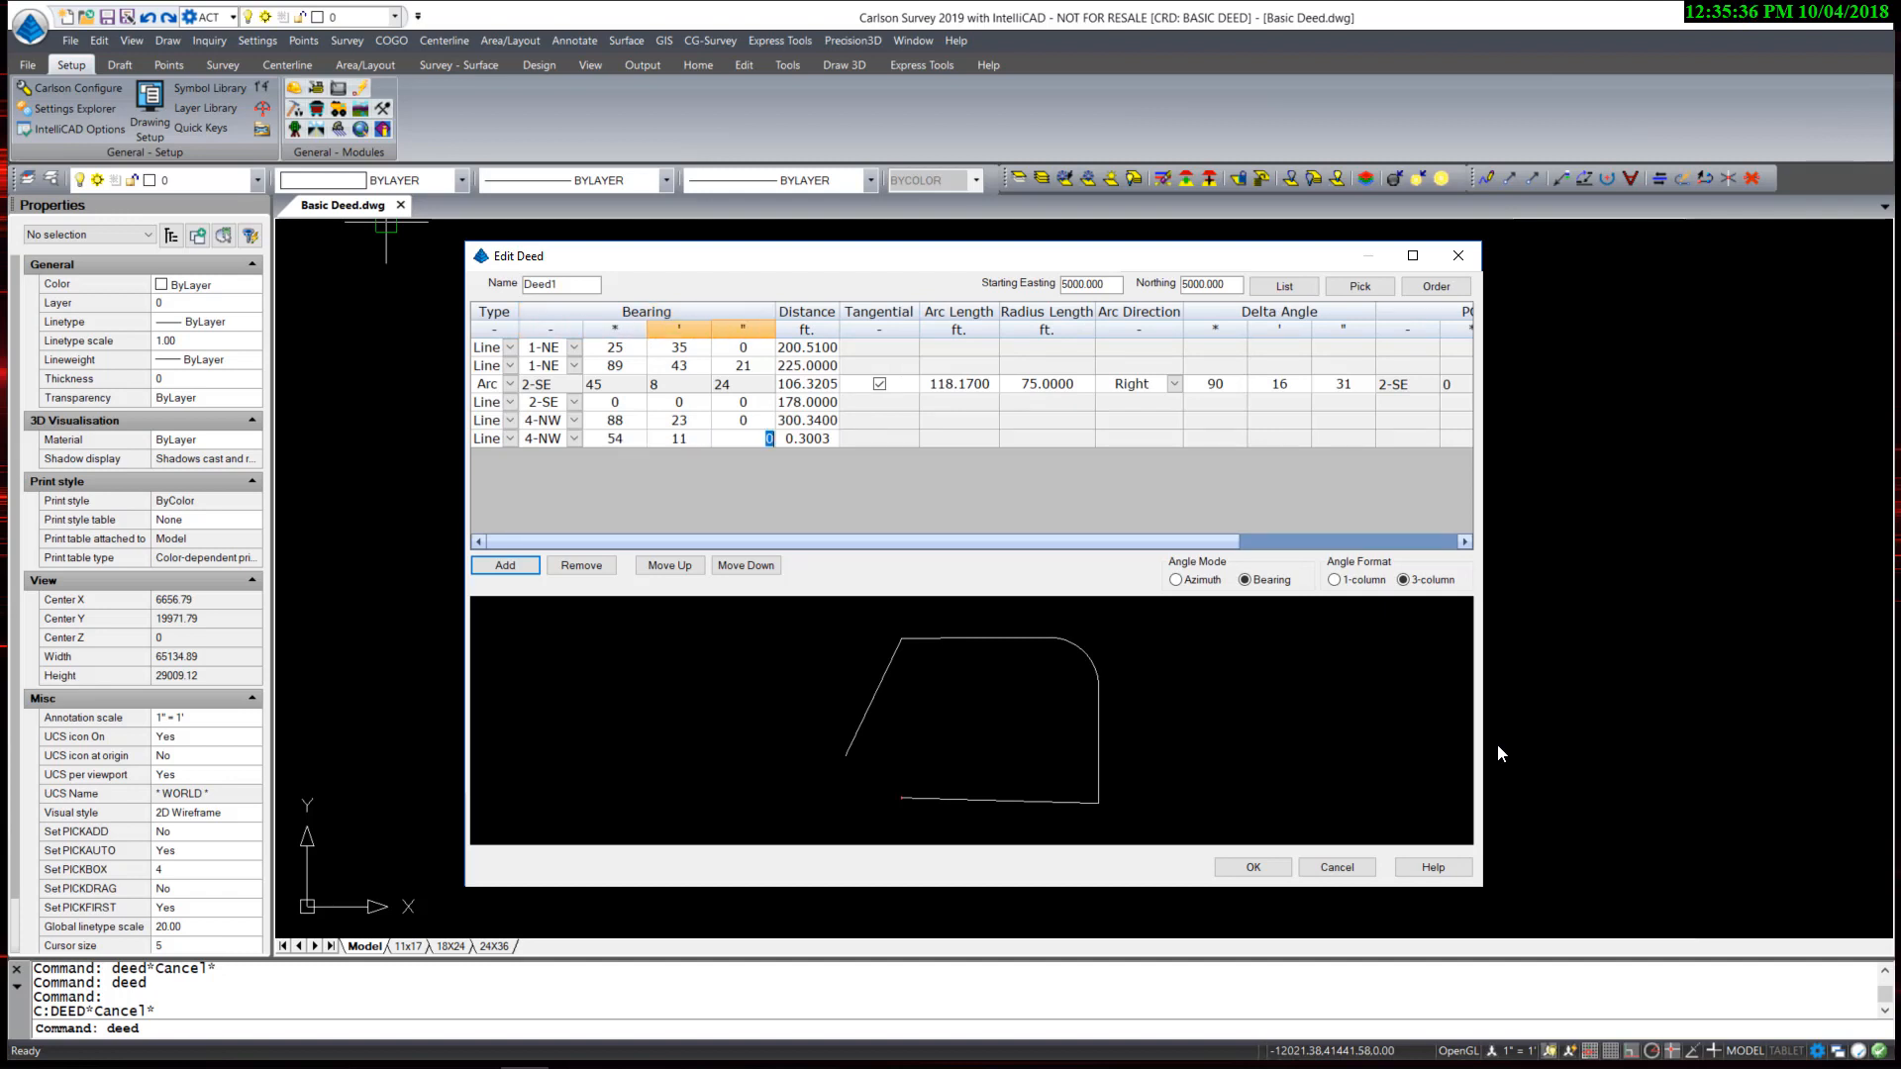
text(9)
key(Tab)
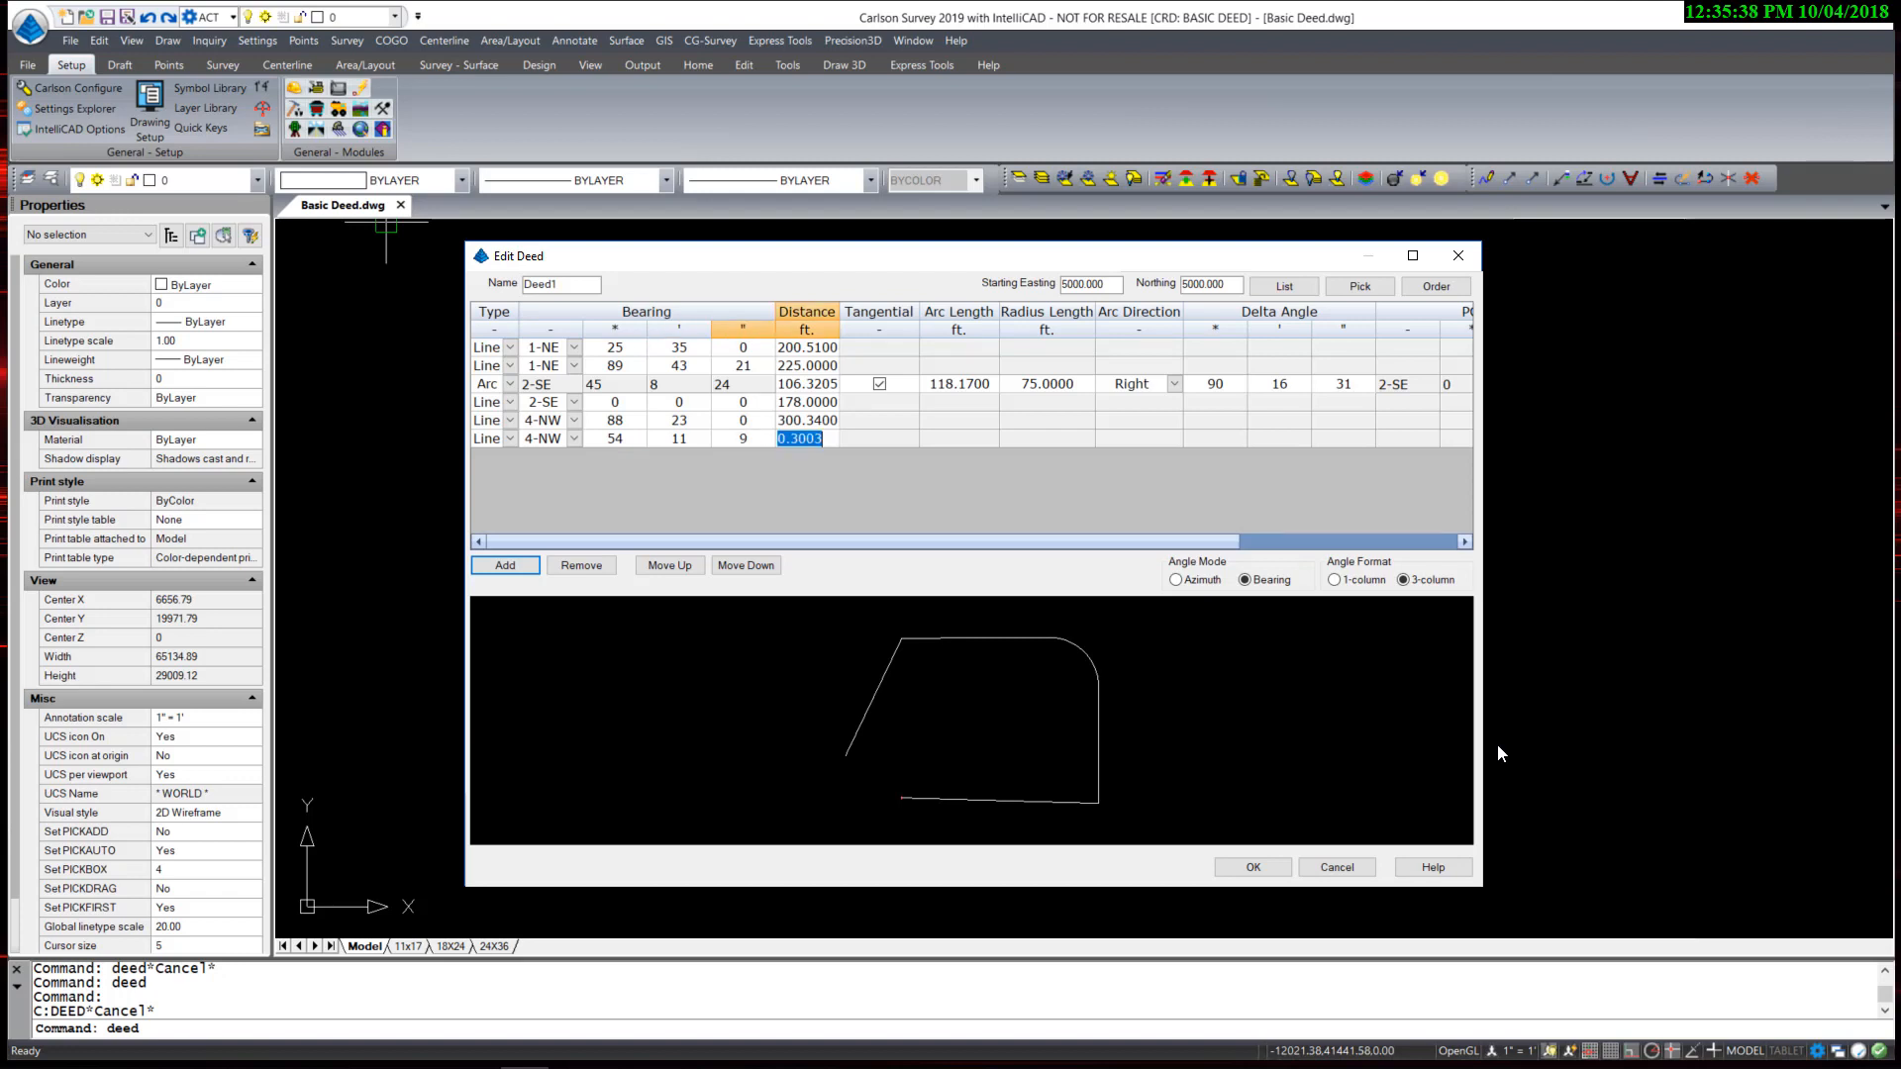
text(106.93)
key(Tab)
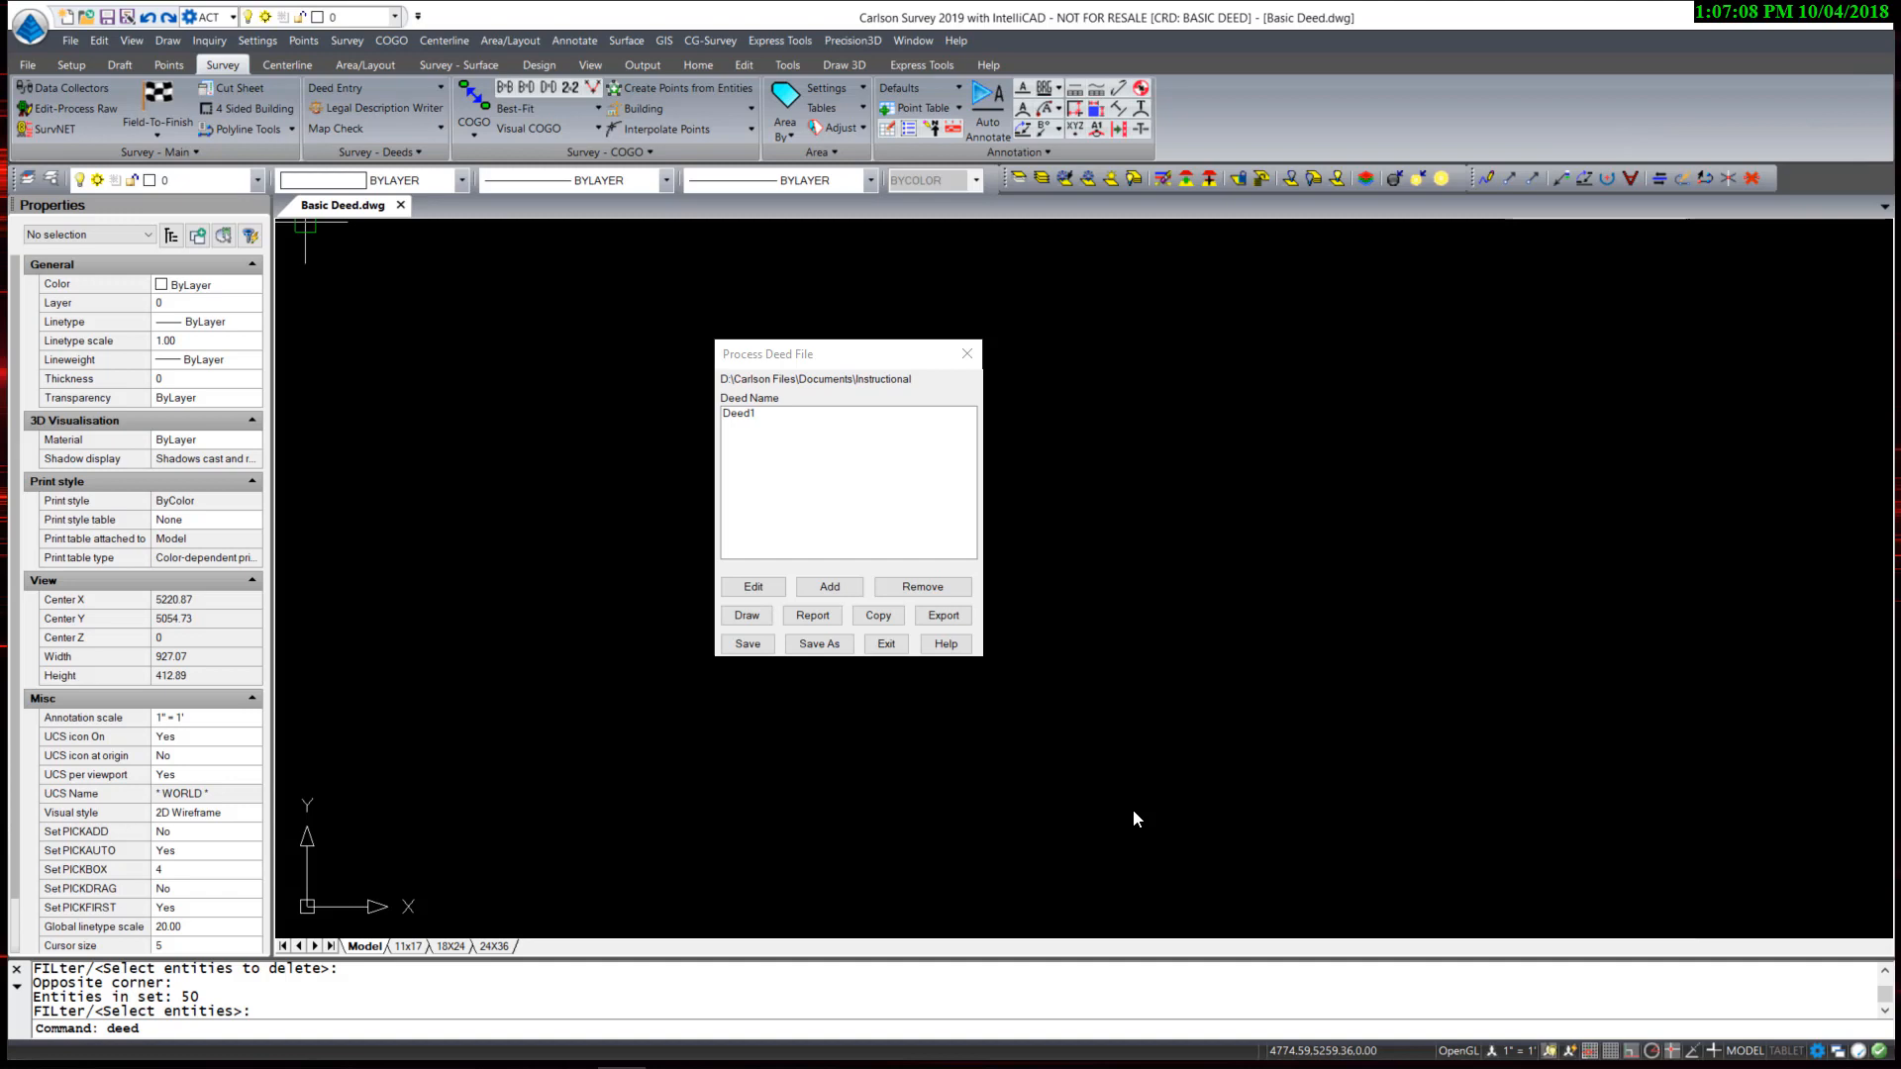
Report Deed1's closure by start-end coordinates in feet with 0.00 precision, and close the report after reviewing it.
click(750, 416)
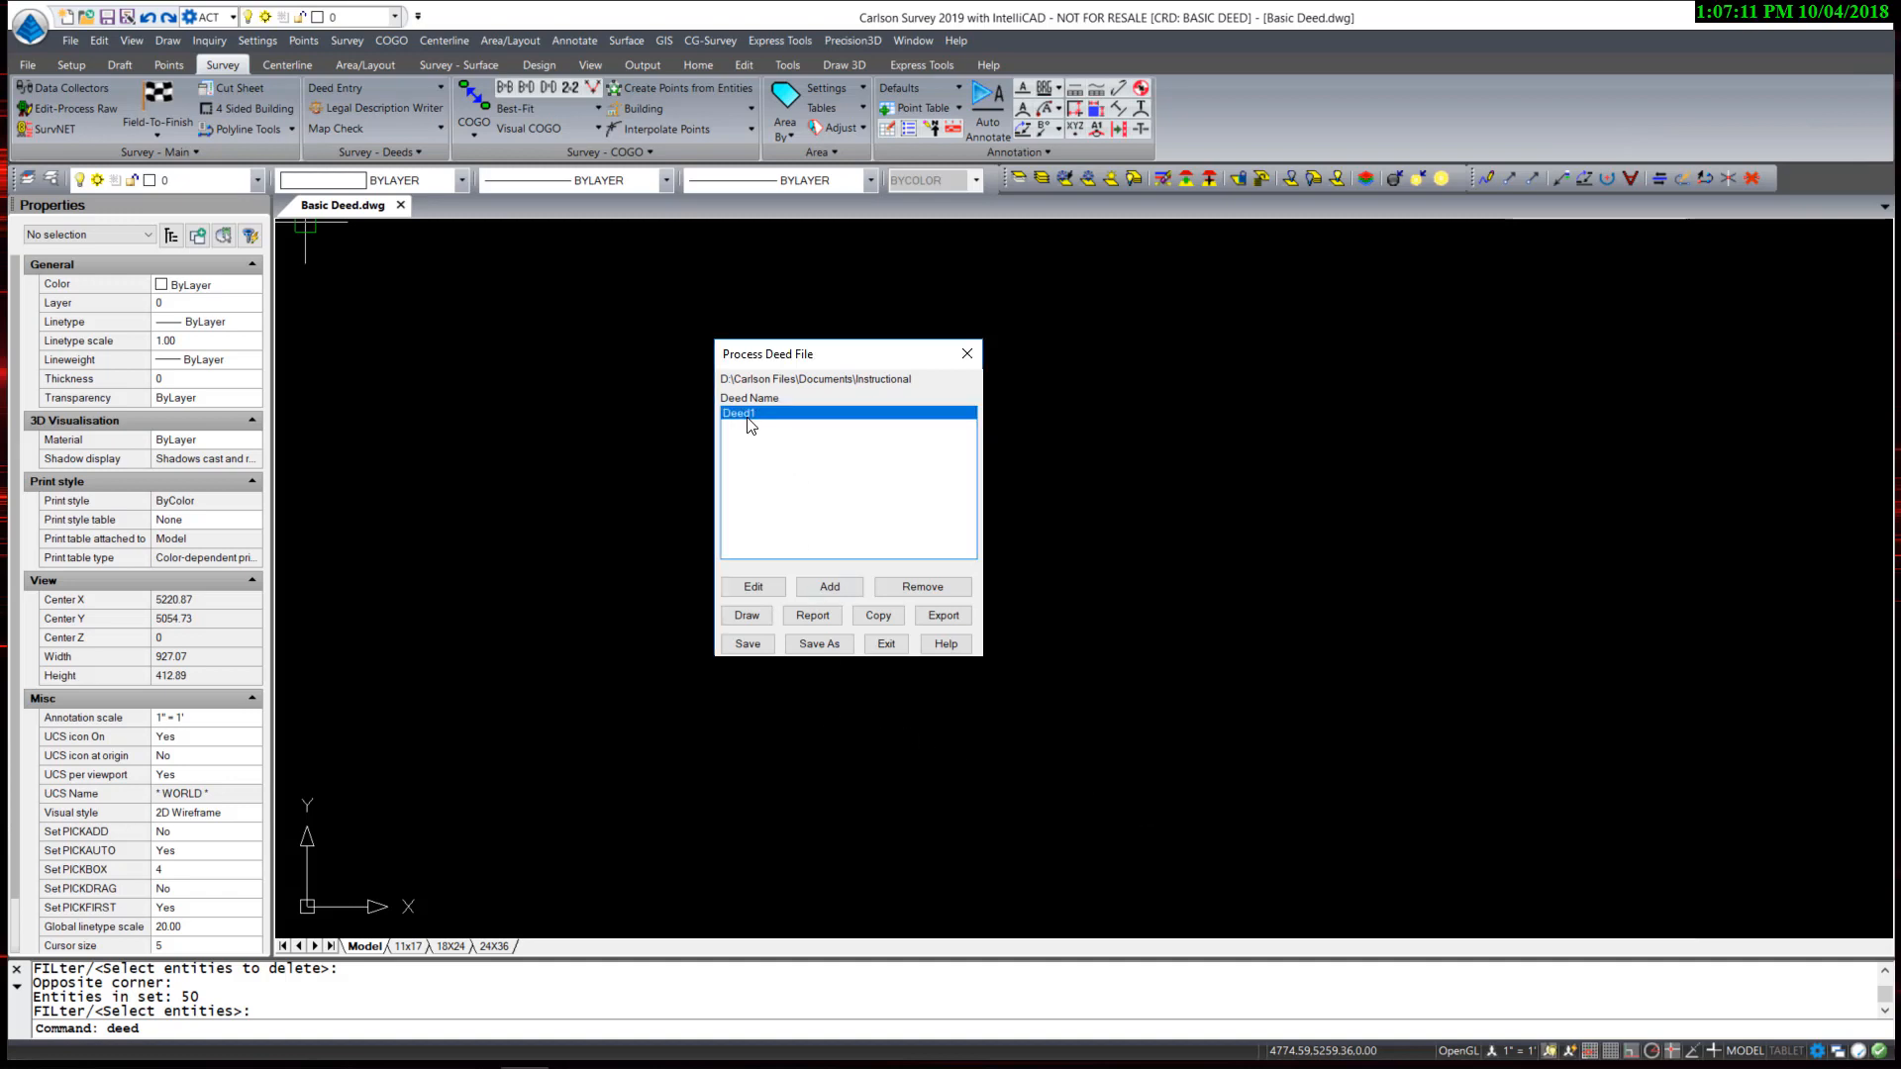
click(806, 616)
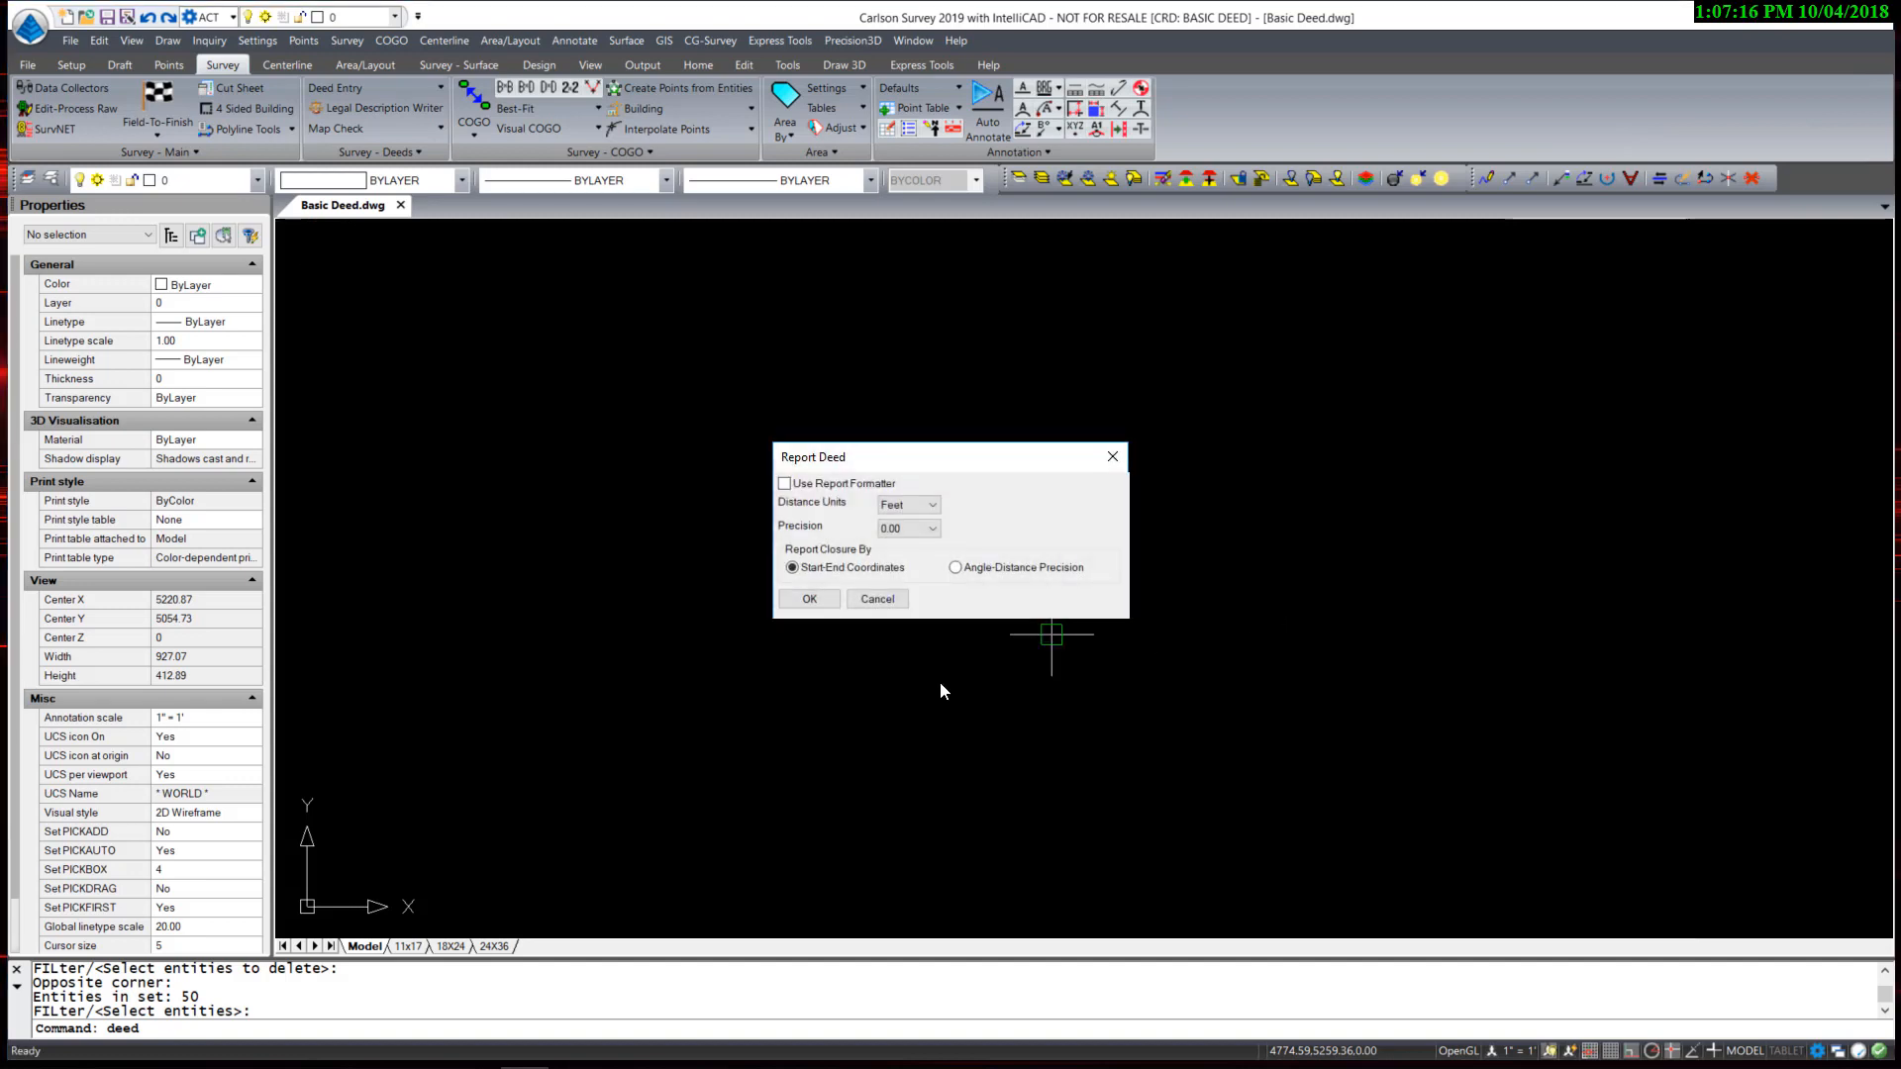
click(928, 532)
click(931, 543)
click(820, 598)
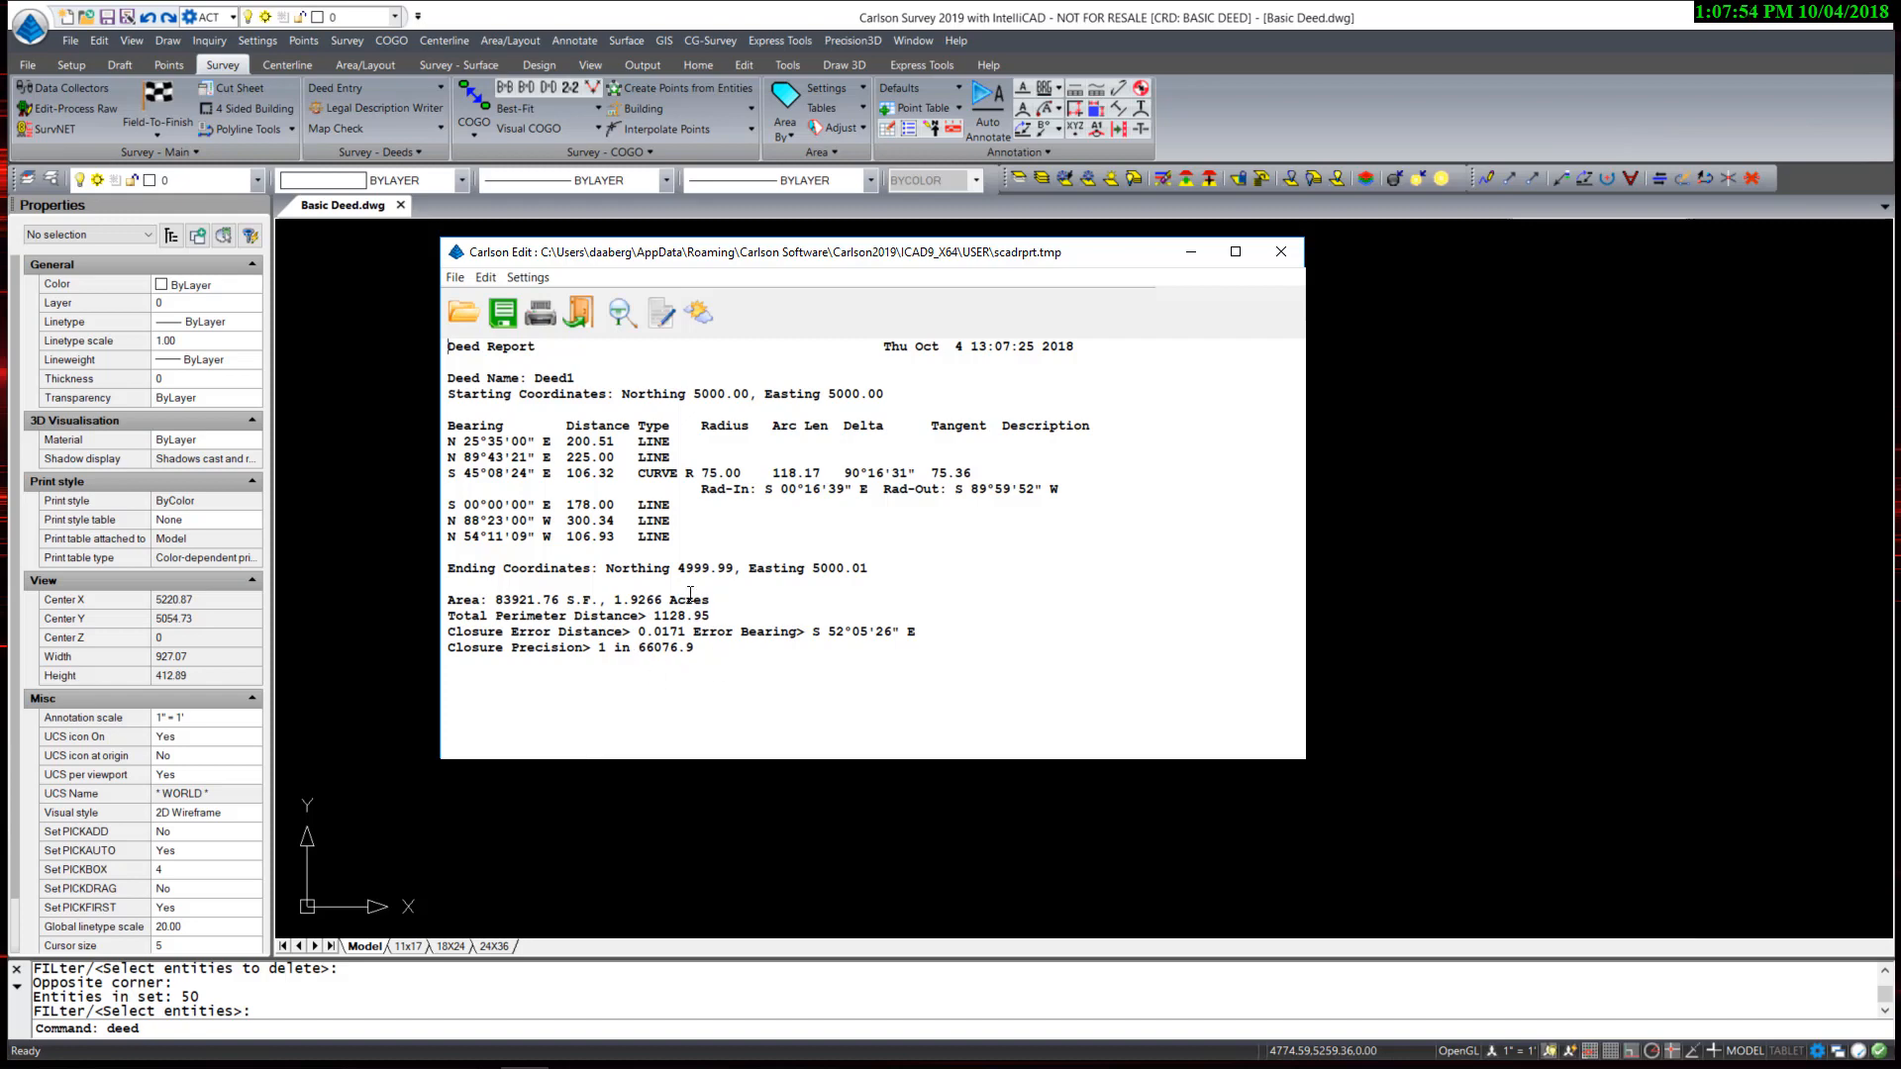
click(586, 329)
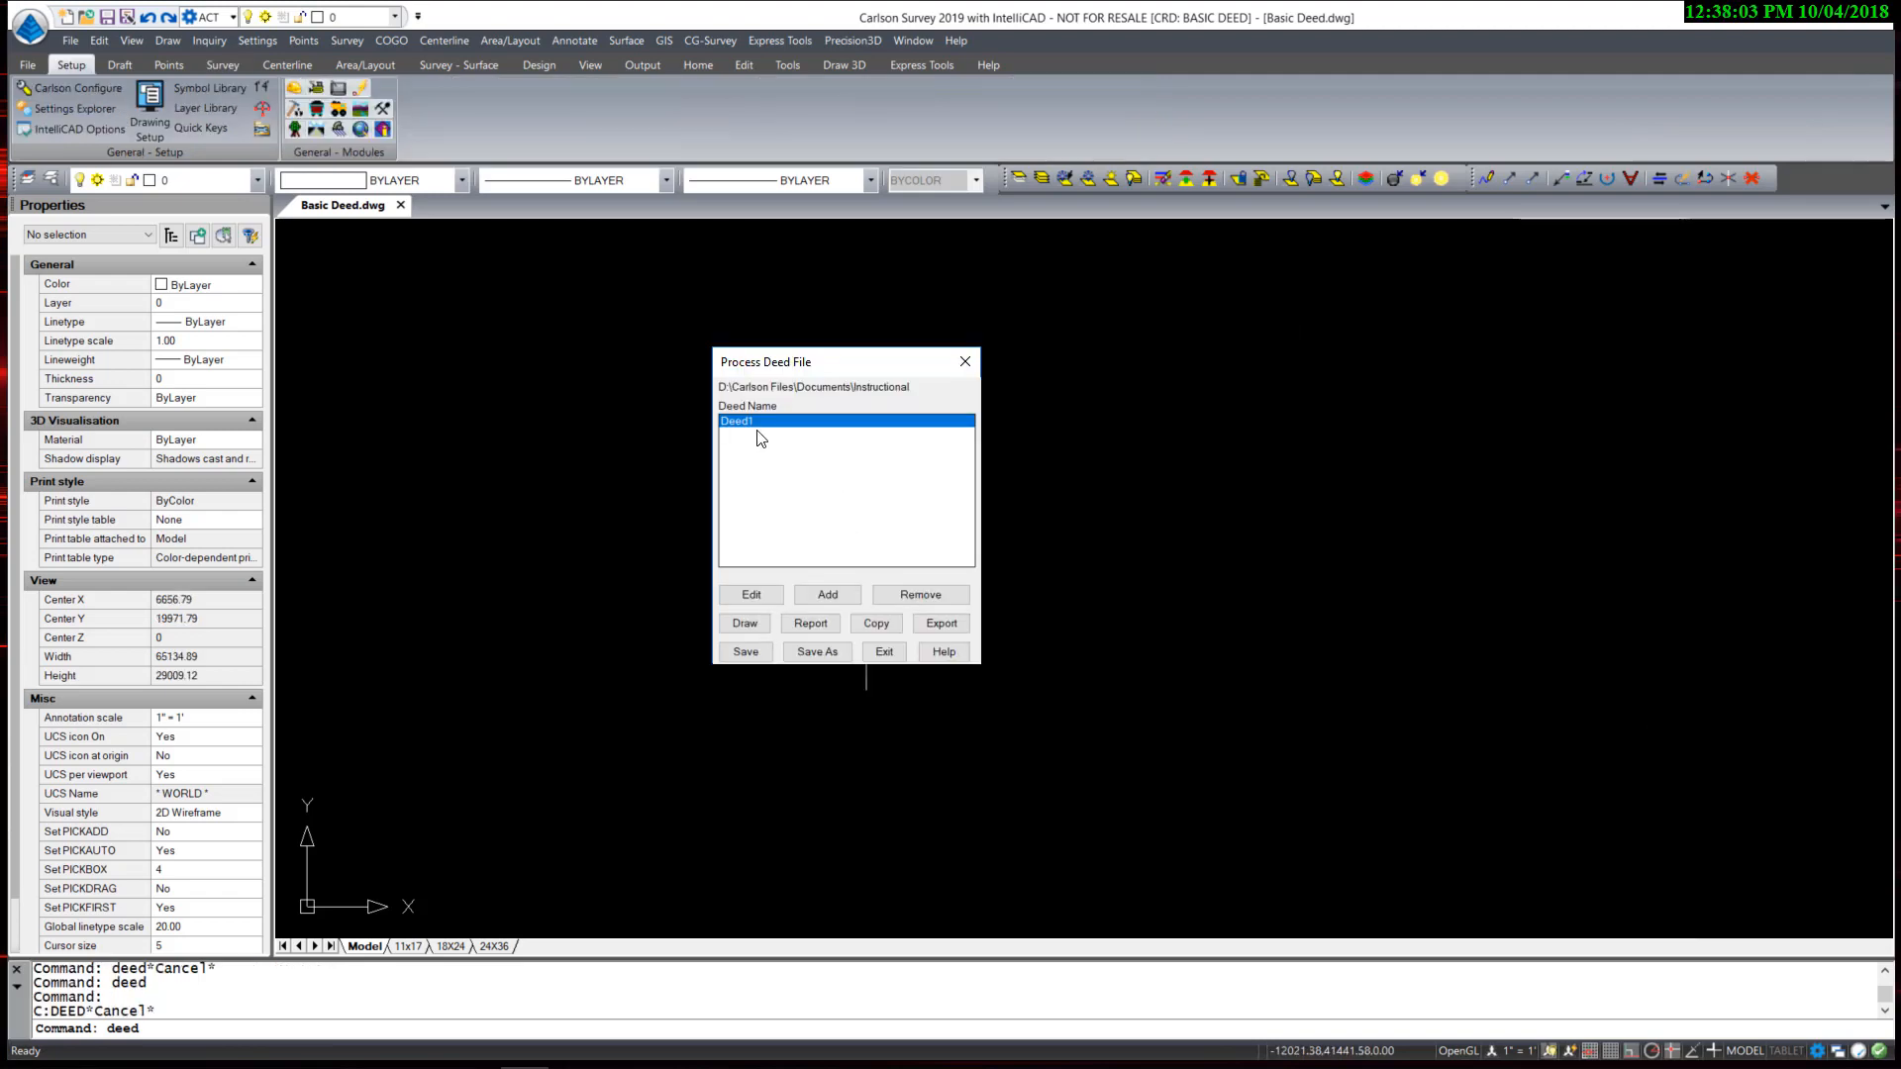
Start drawing Deed1 and set its drawing layer to BNDRY.
click(750, 621)
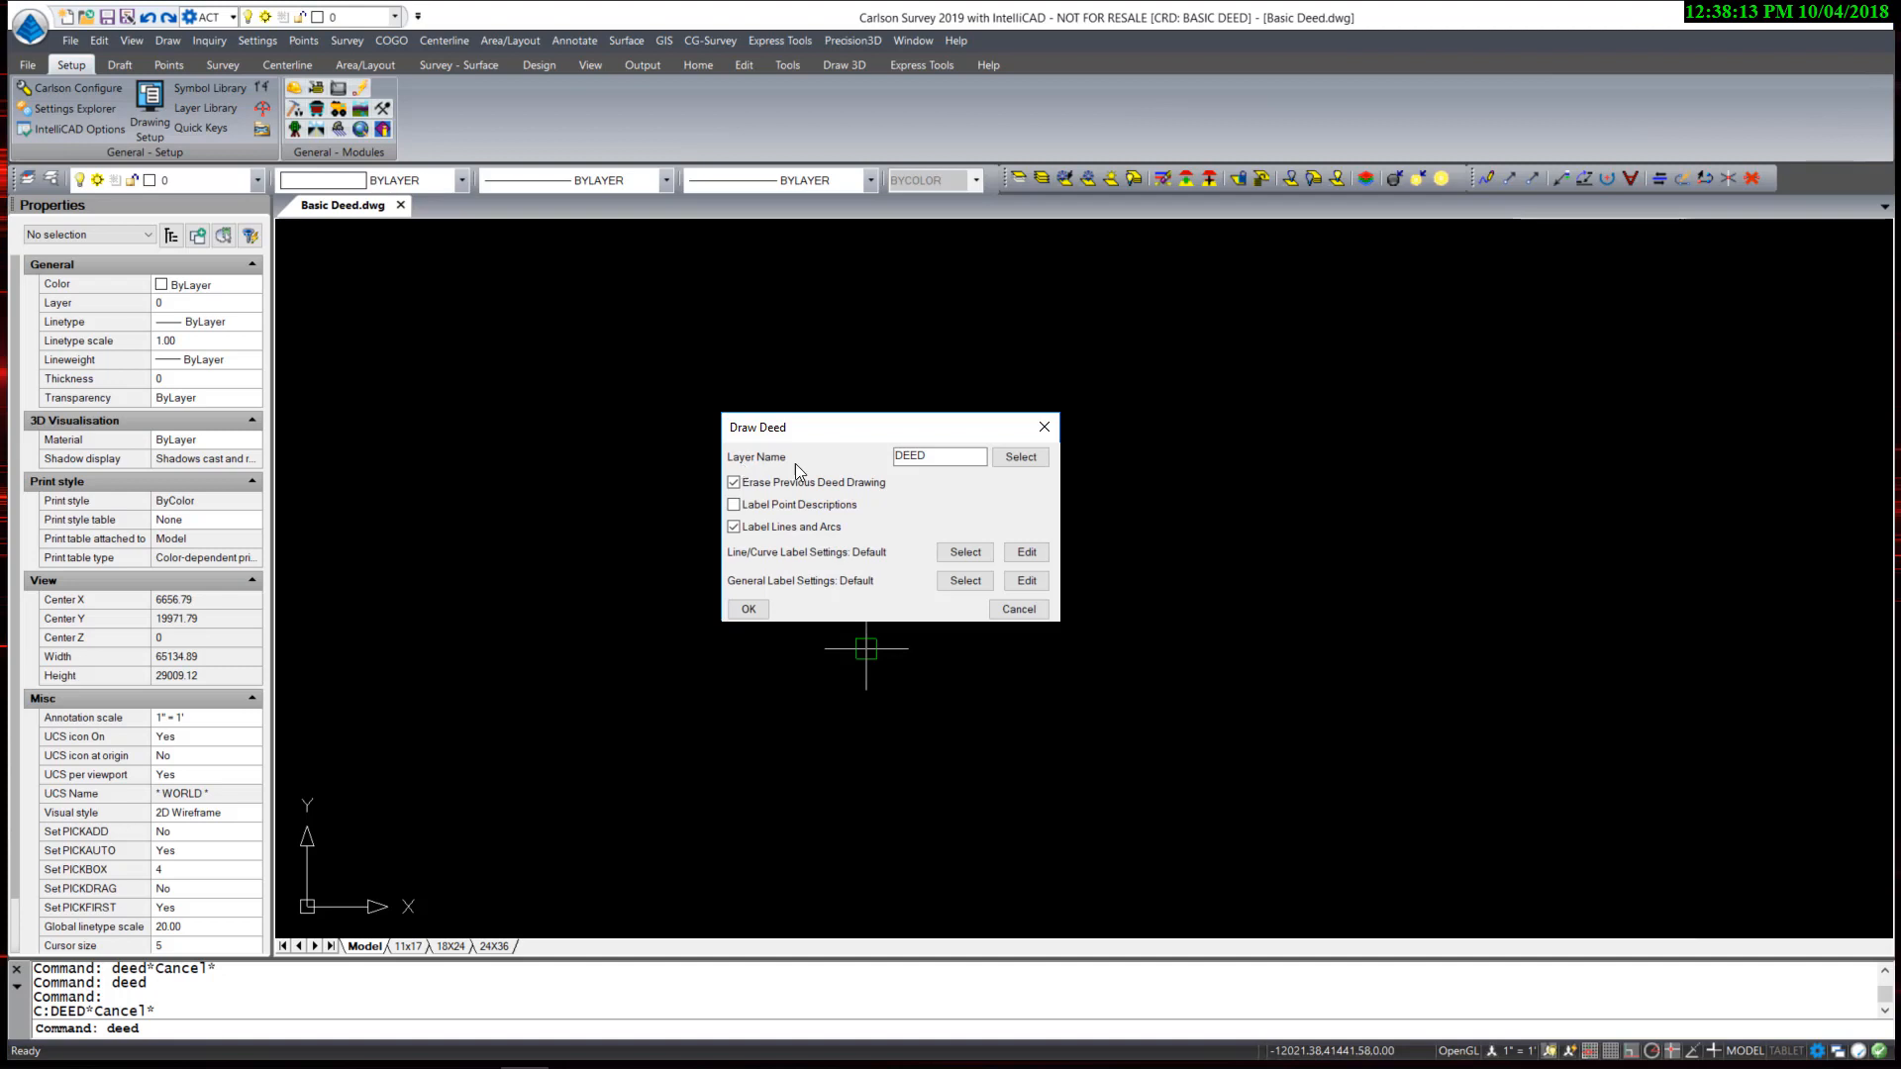
click(1011, 461)
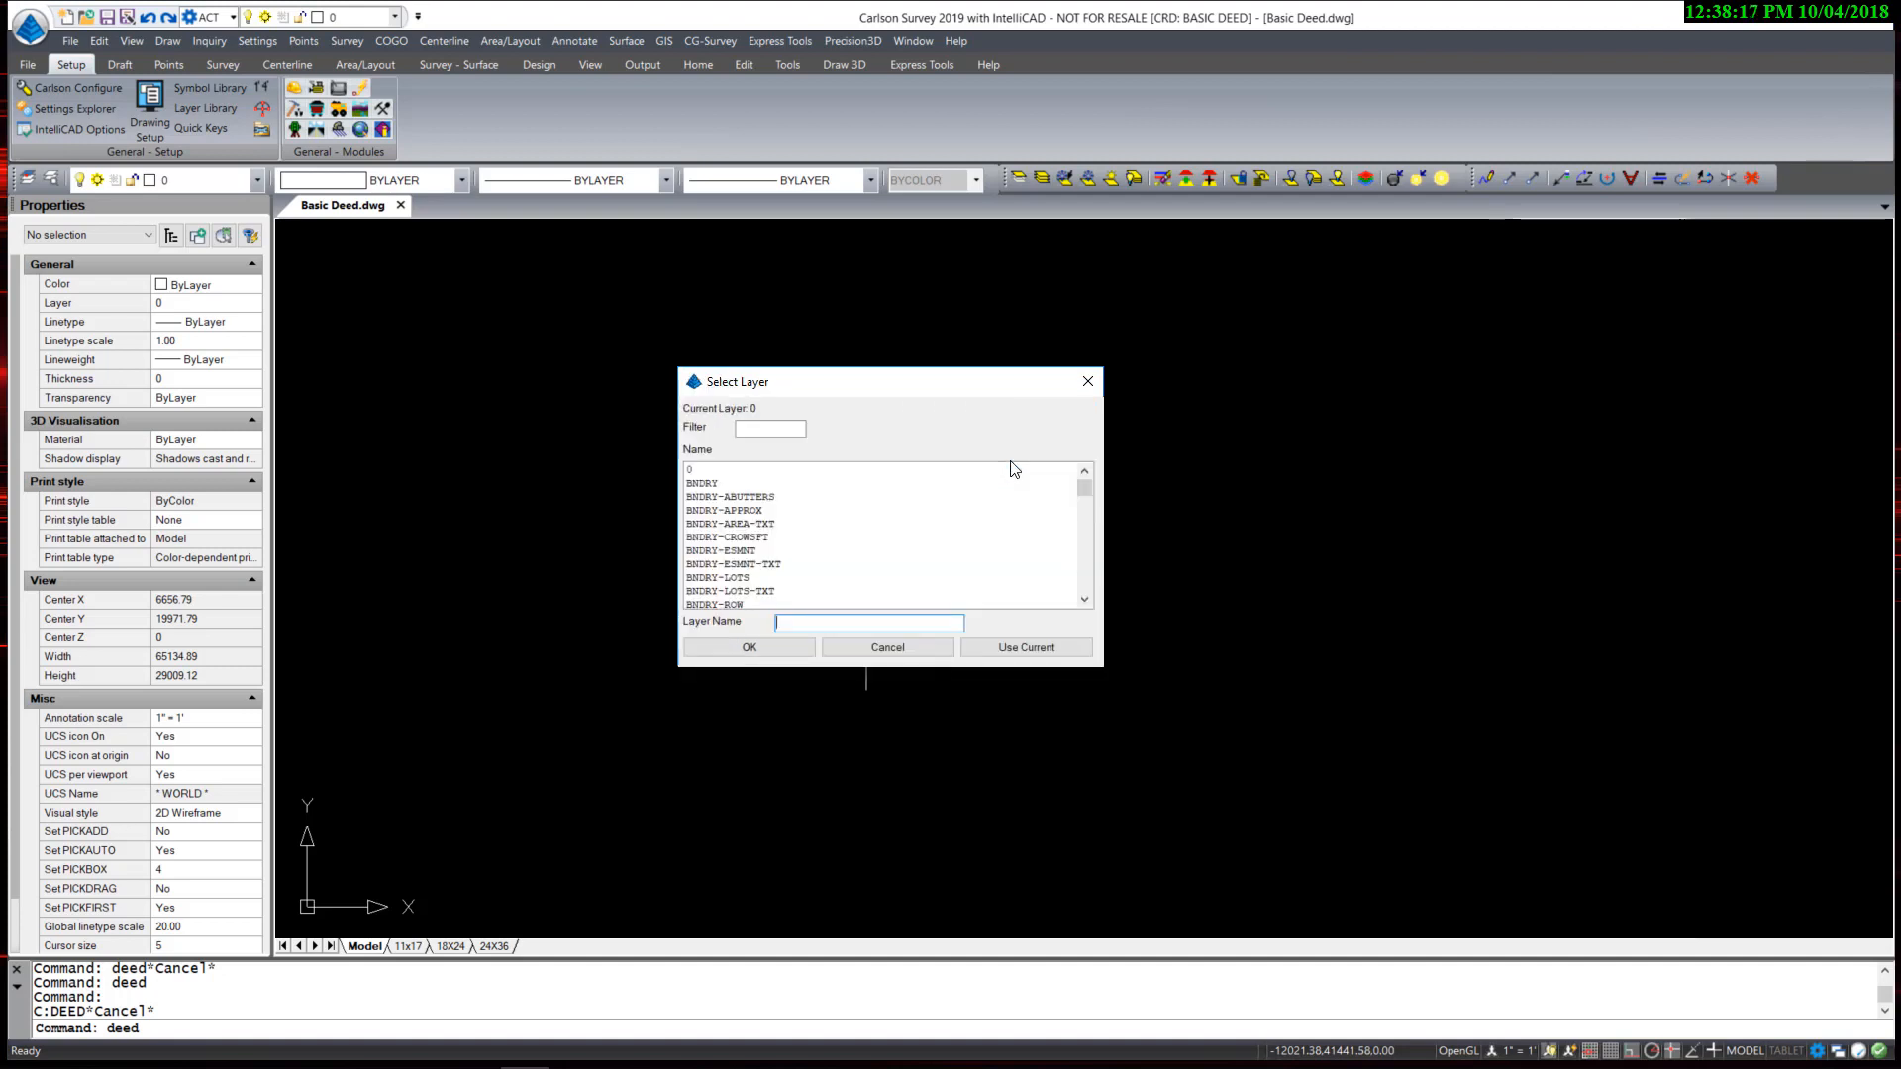
click(704, 484)
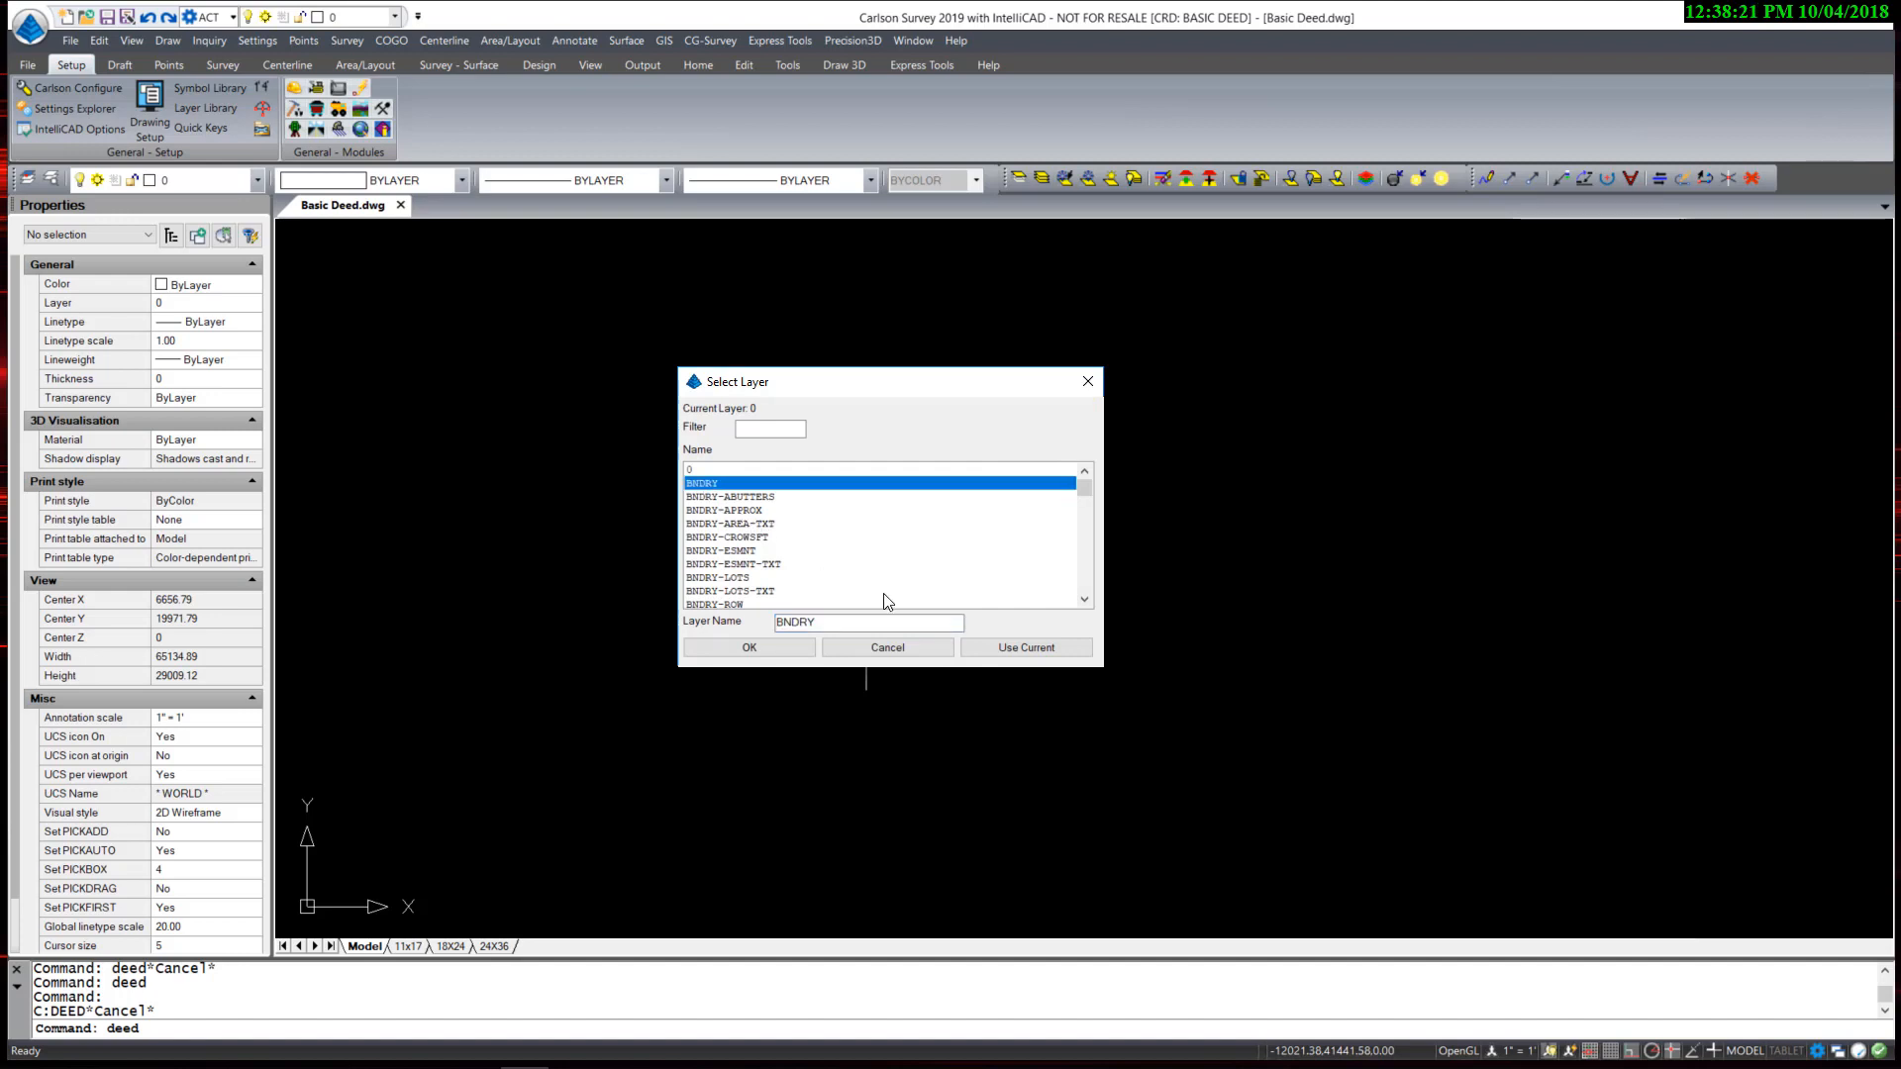
click(773, 649)
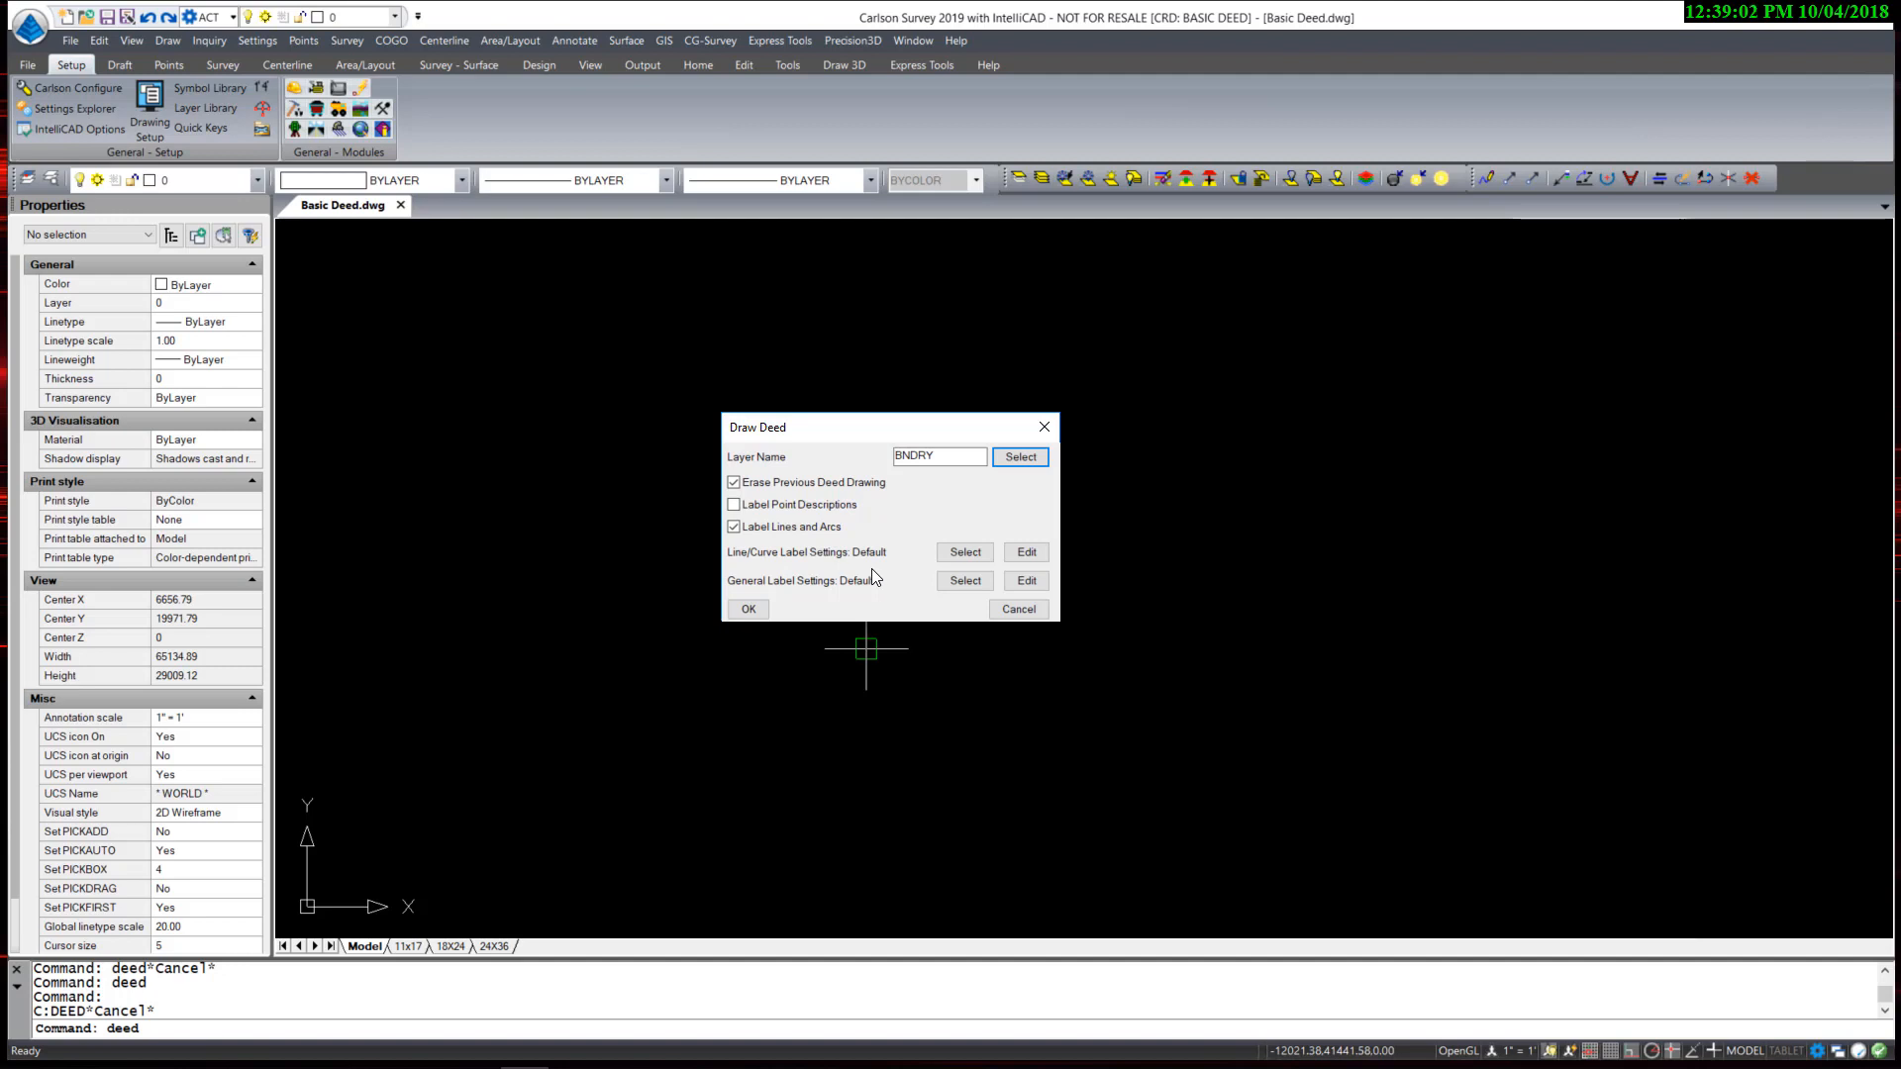
Load Boundary.aan as the line/curve label settings for the deed drawing.
click(958, 552)
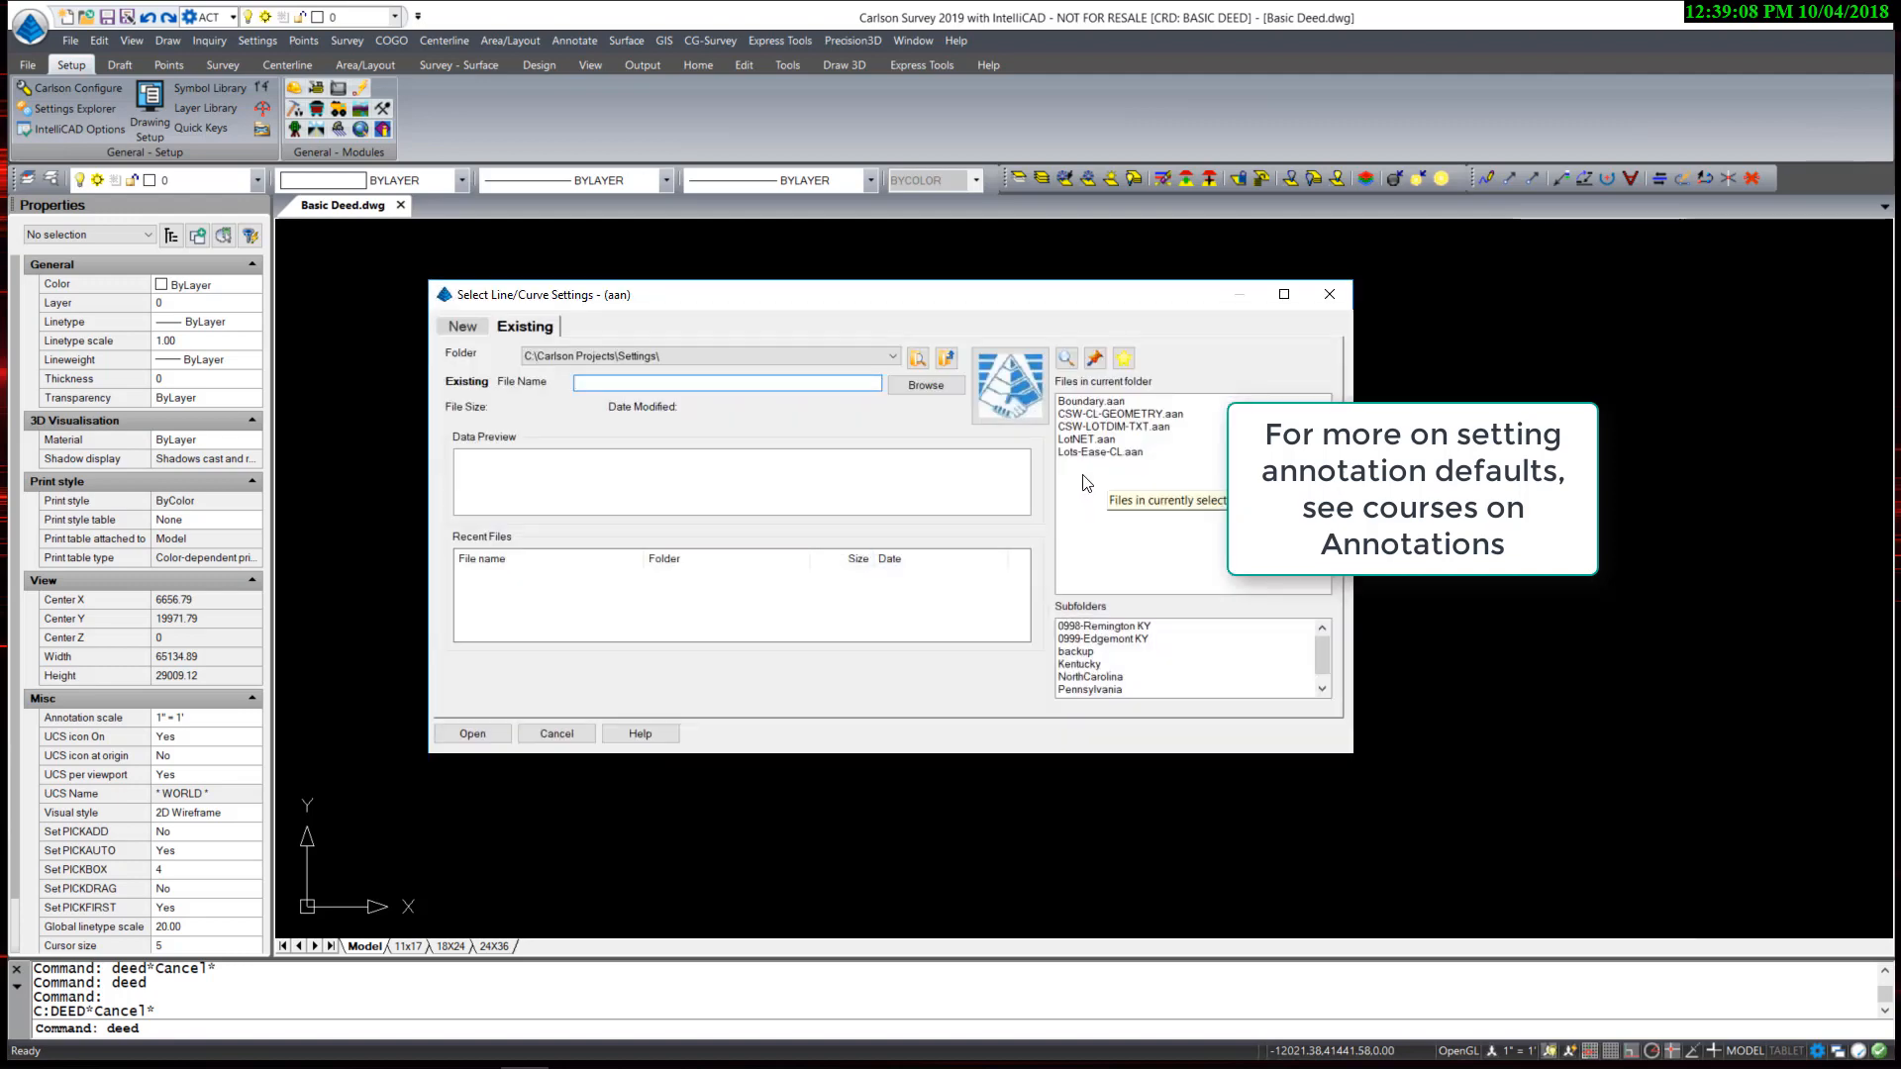
click(1089, 402)
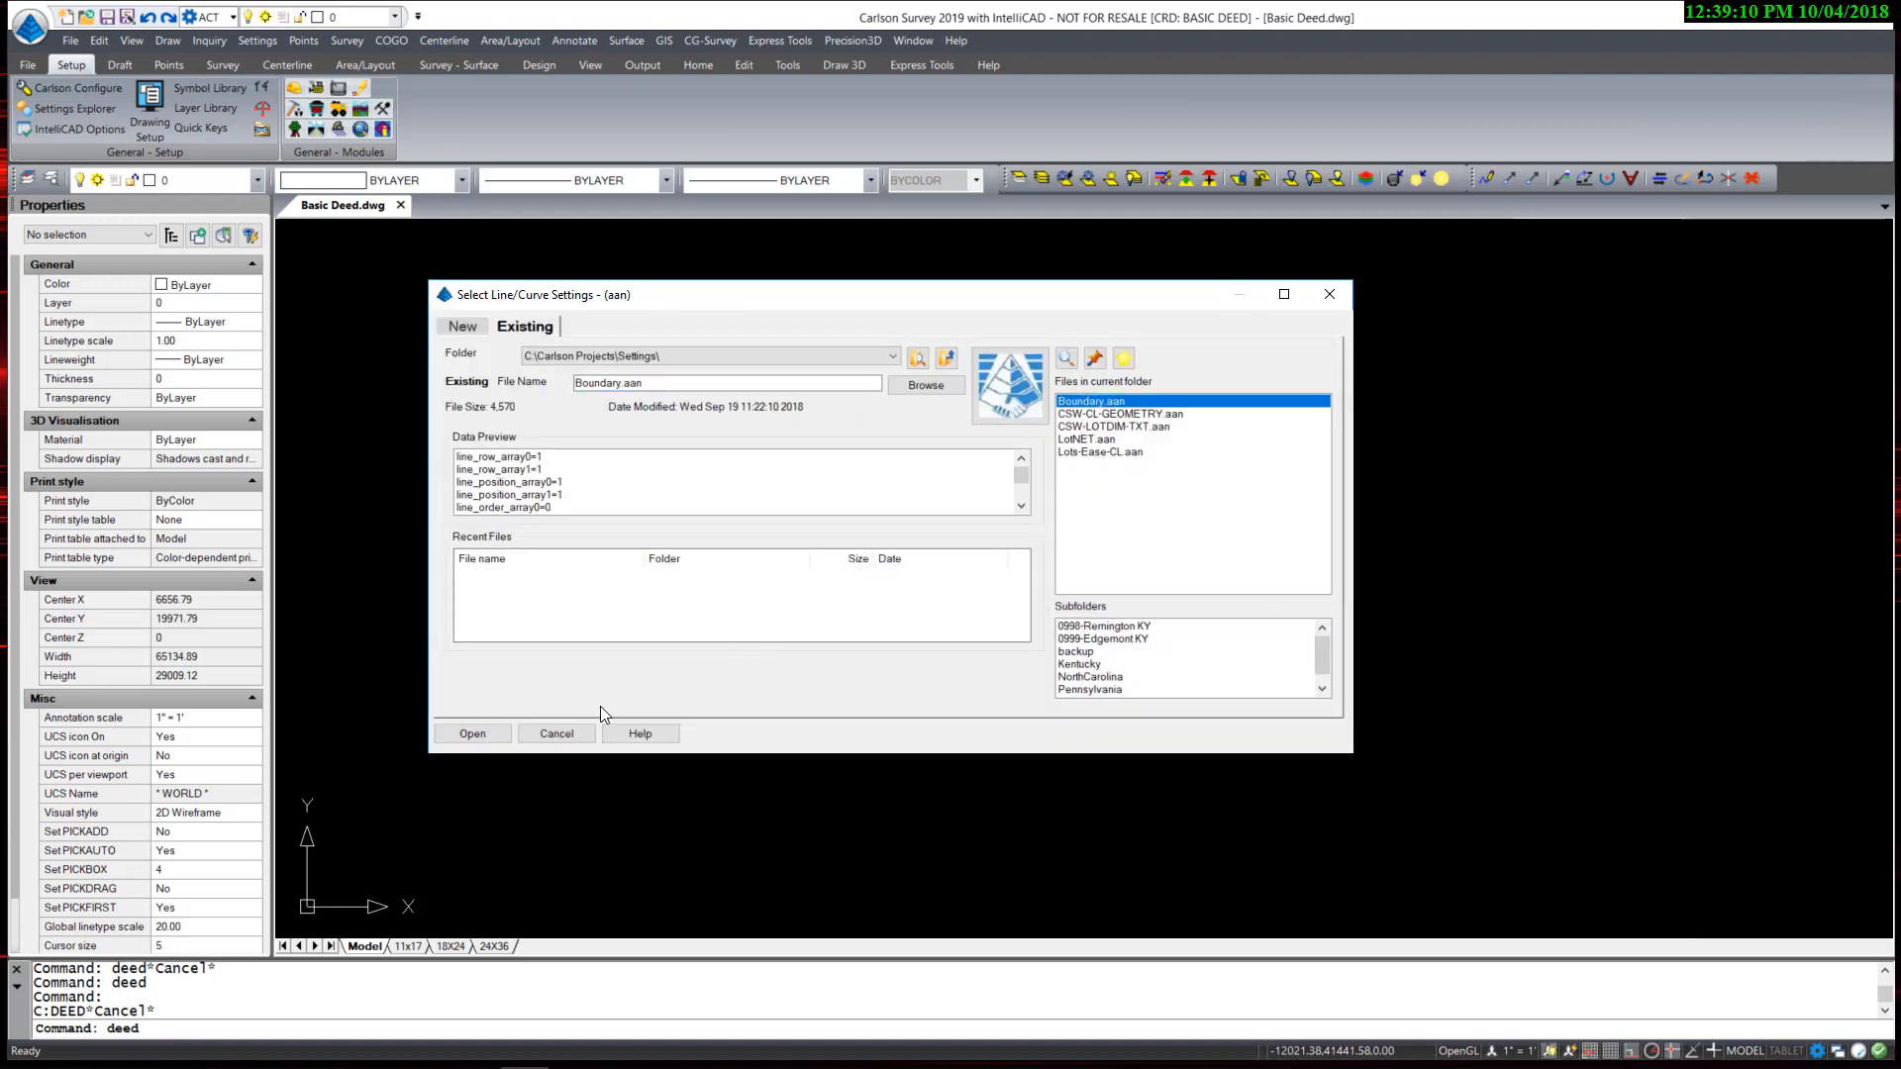
click(474, 734)
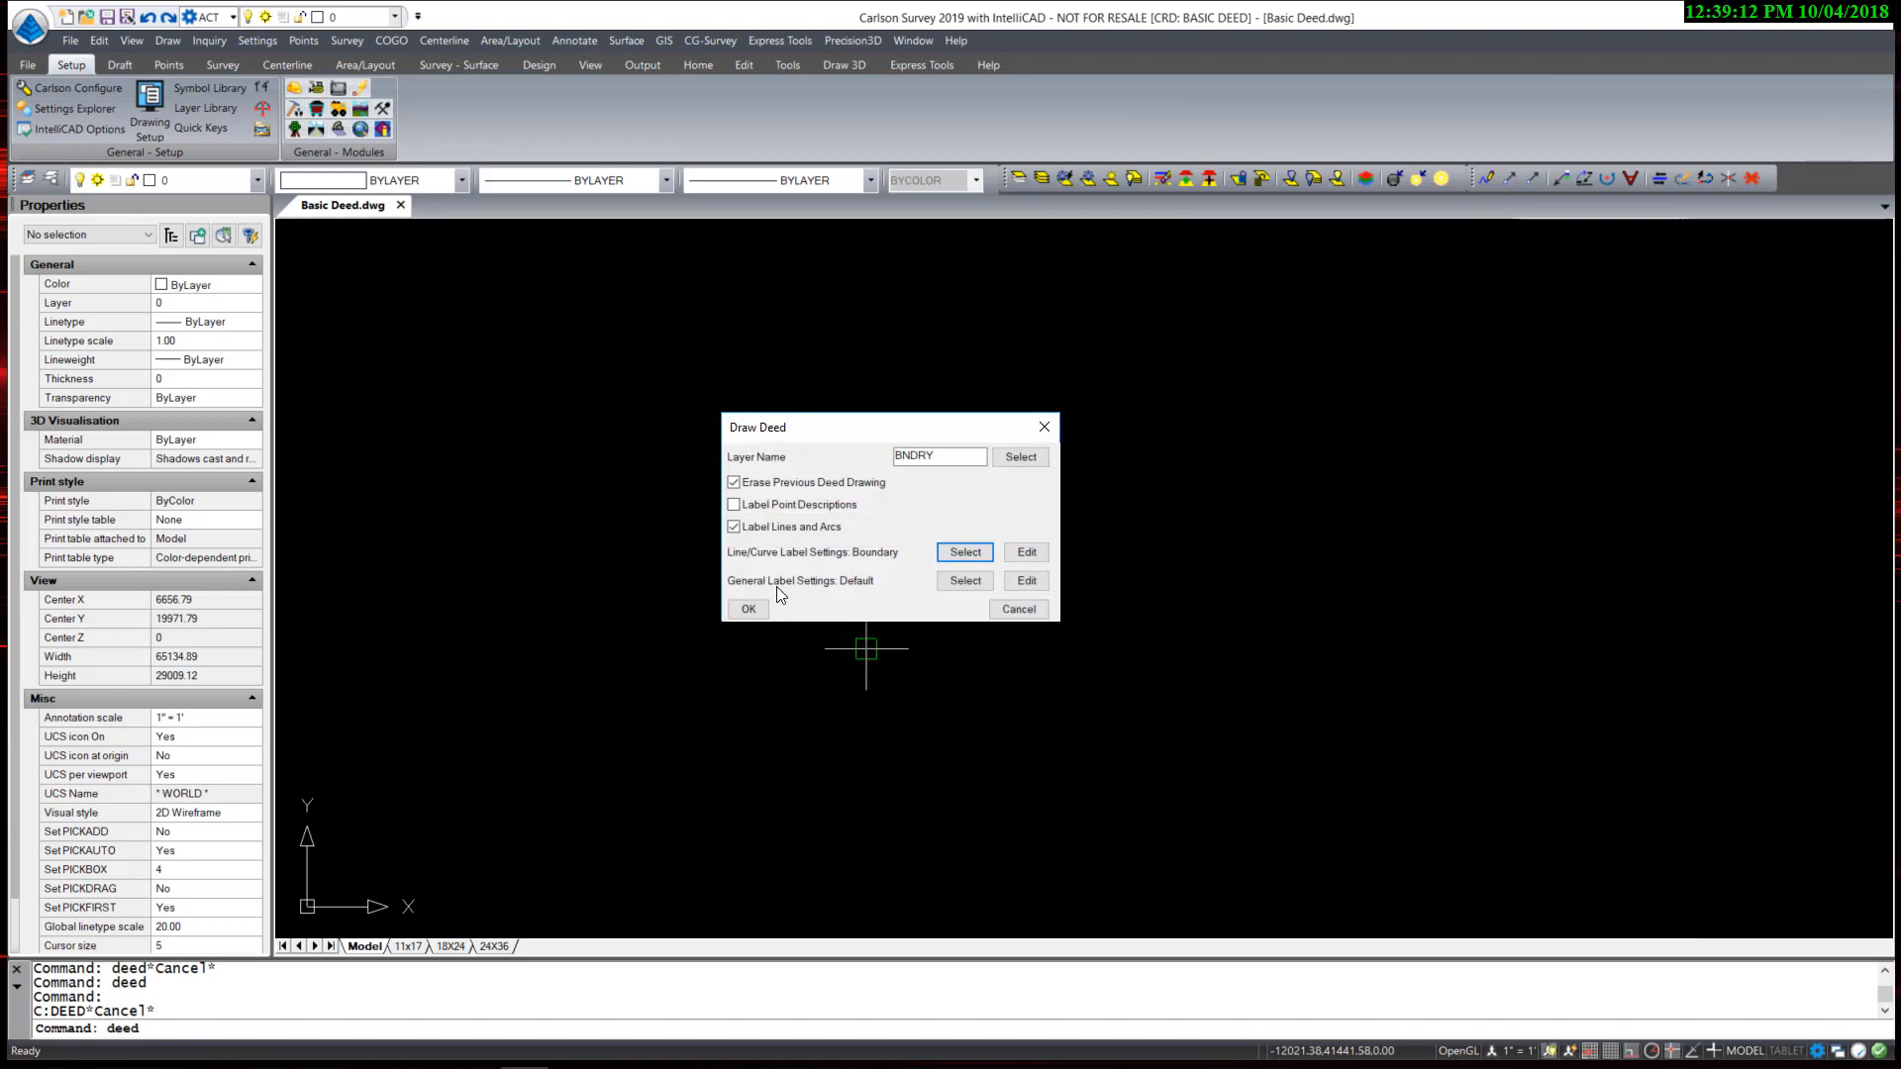
Load General Annotations.adf as the general label settings and draw the deed with its lines and arcs labelled.
click(959, 584)
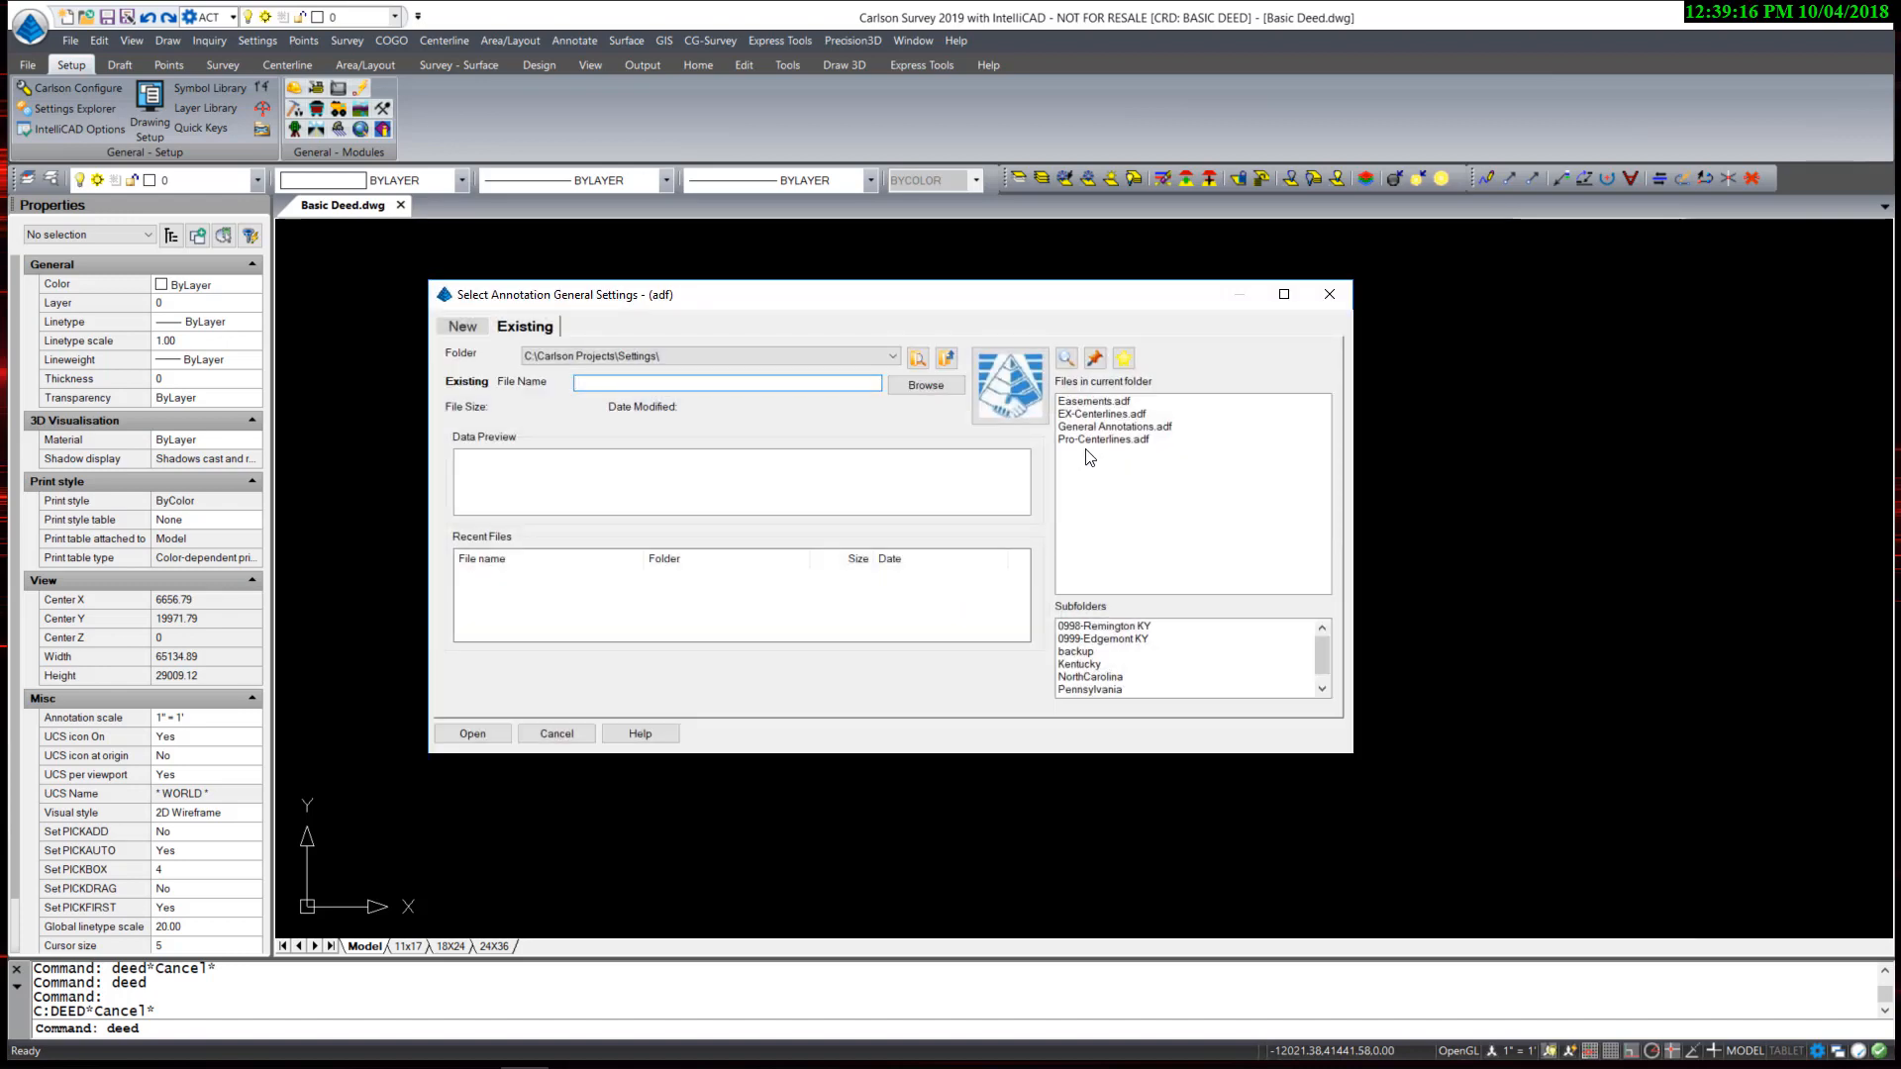
click(1094, 427)
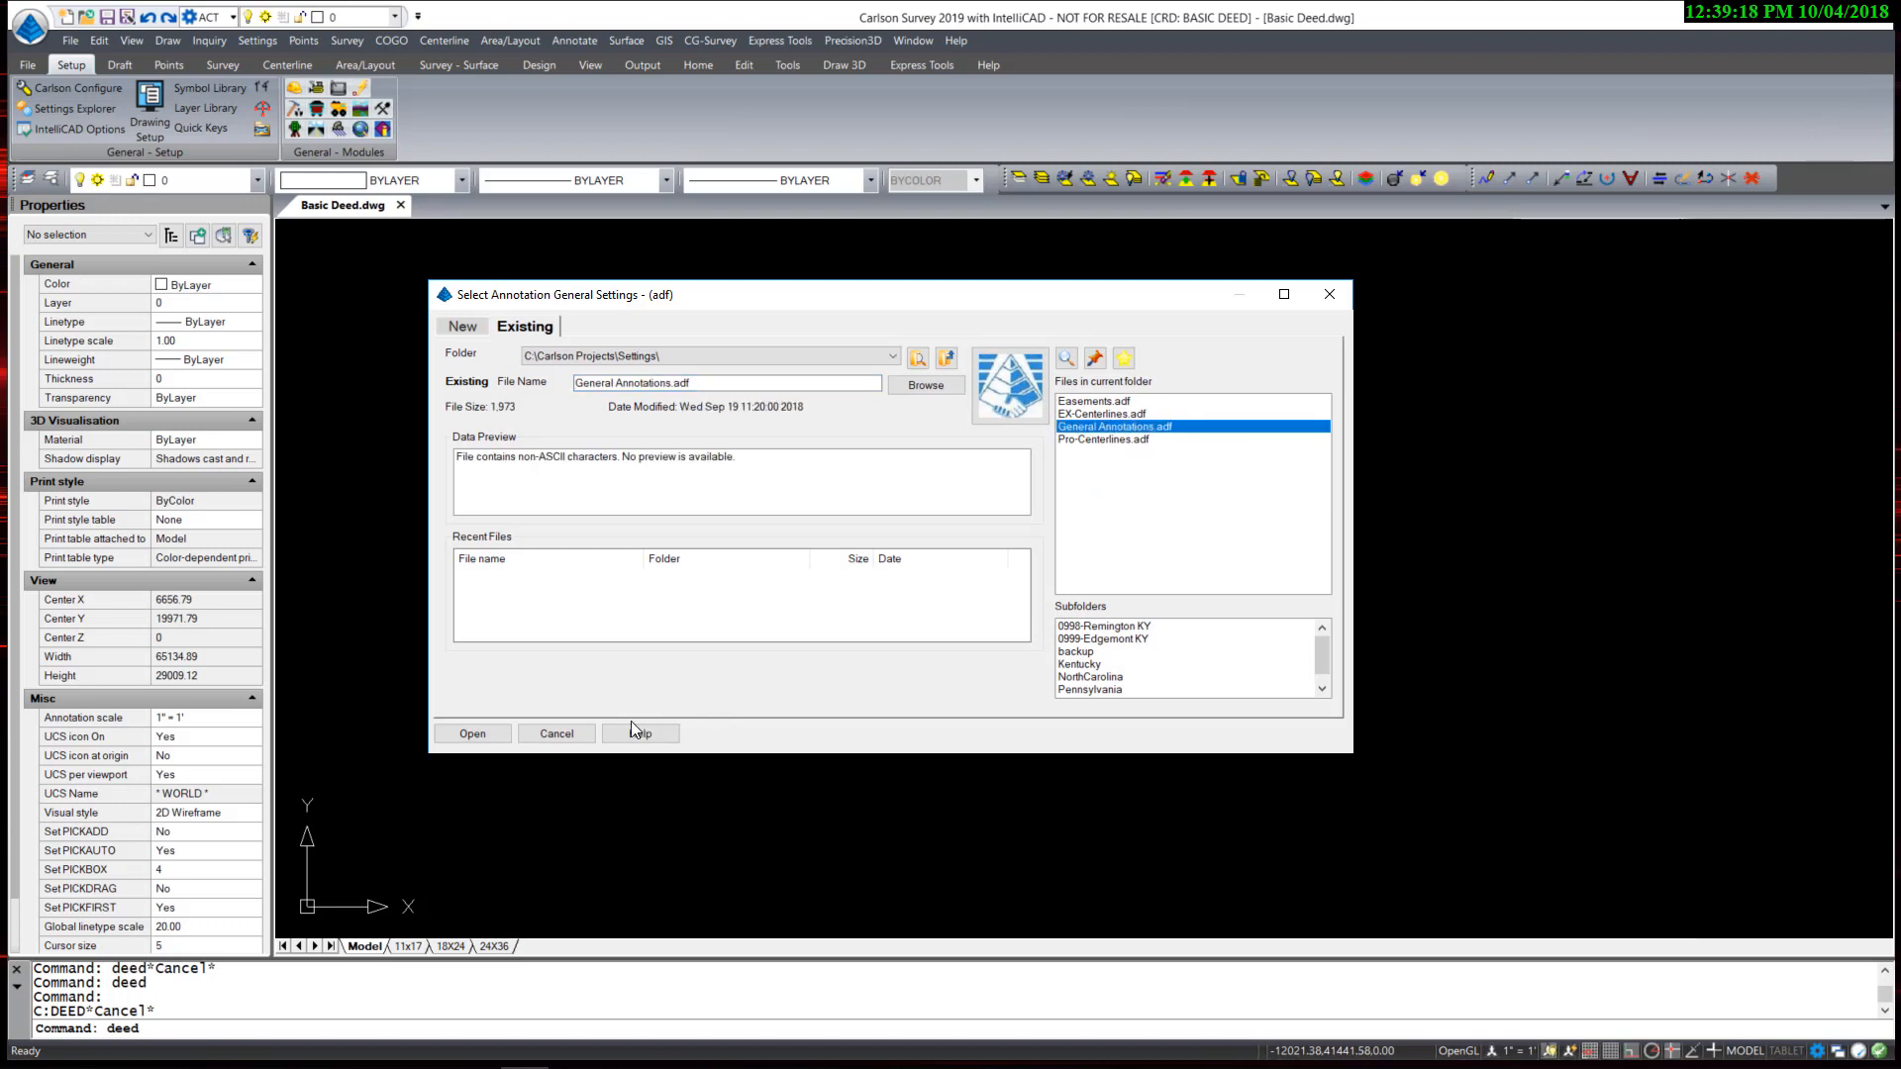
click(485, 734)
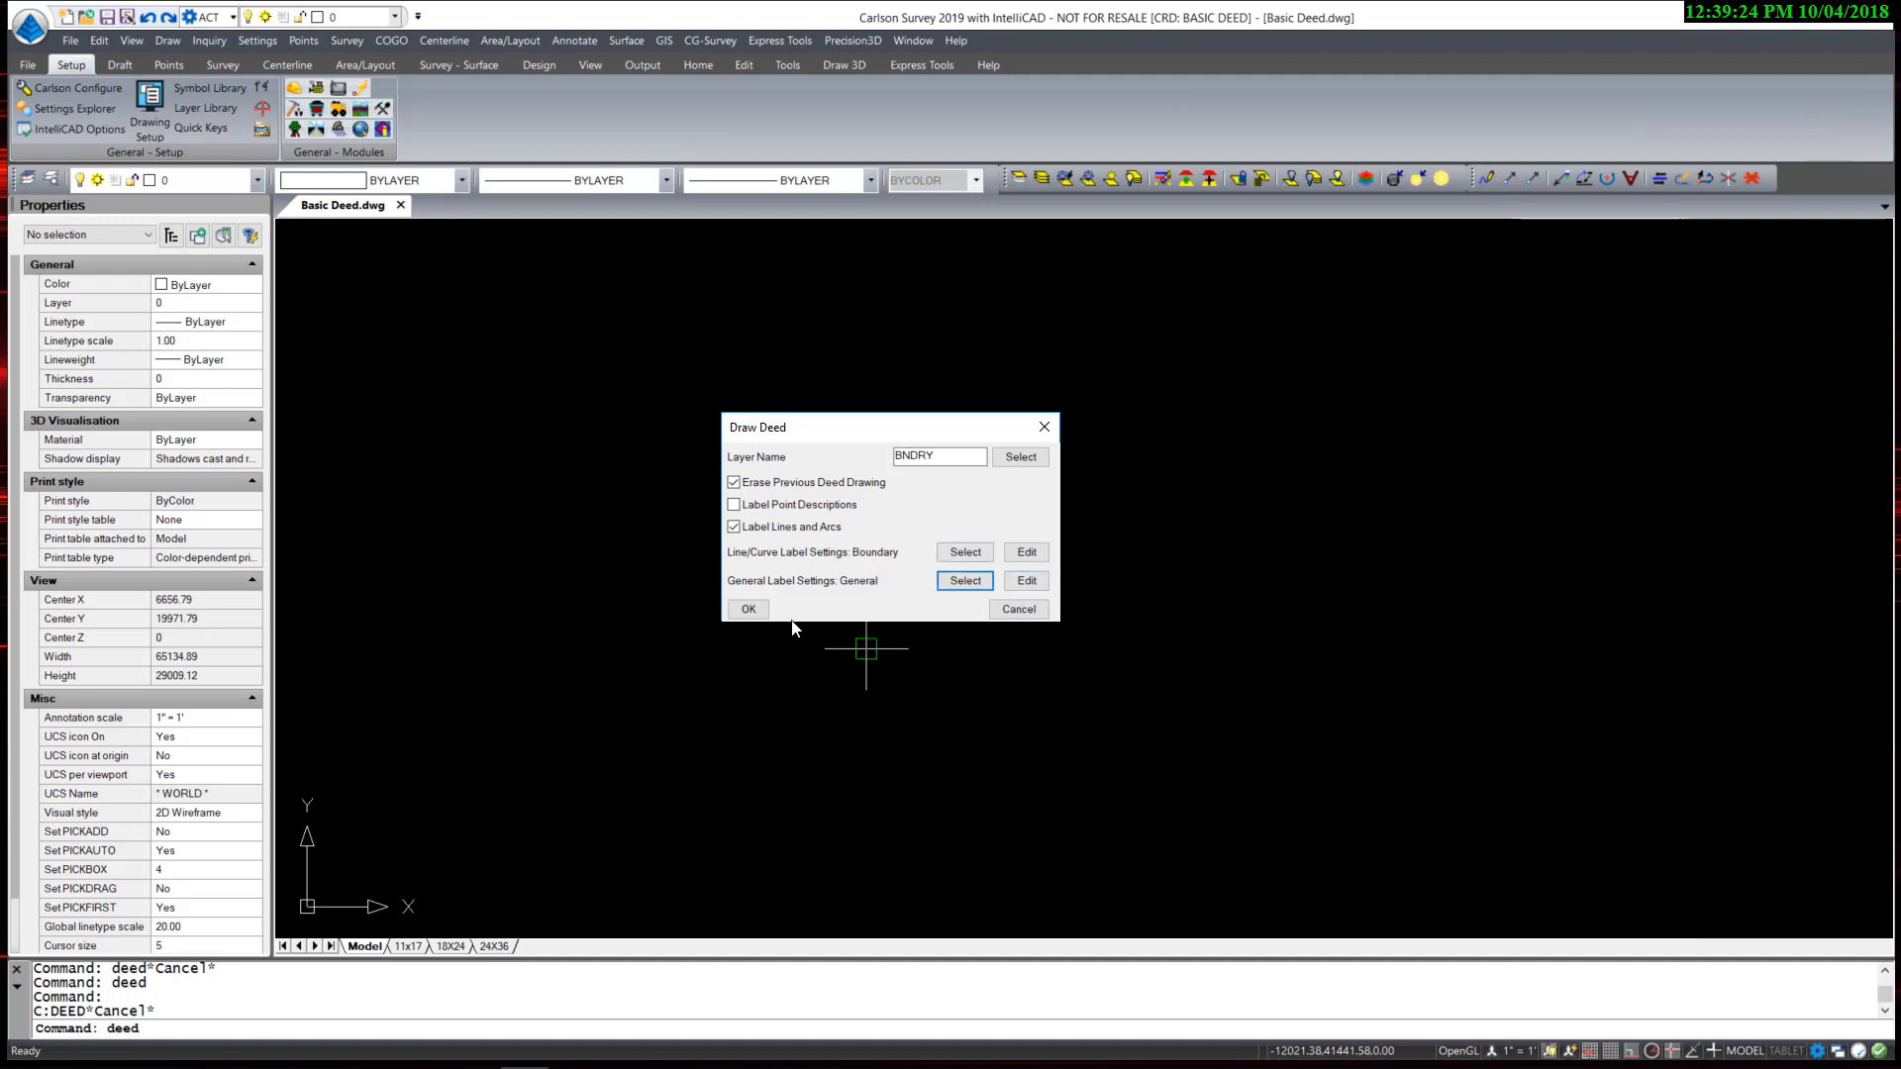
click(749, 609)
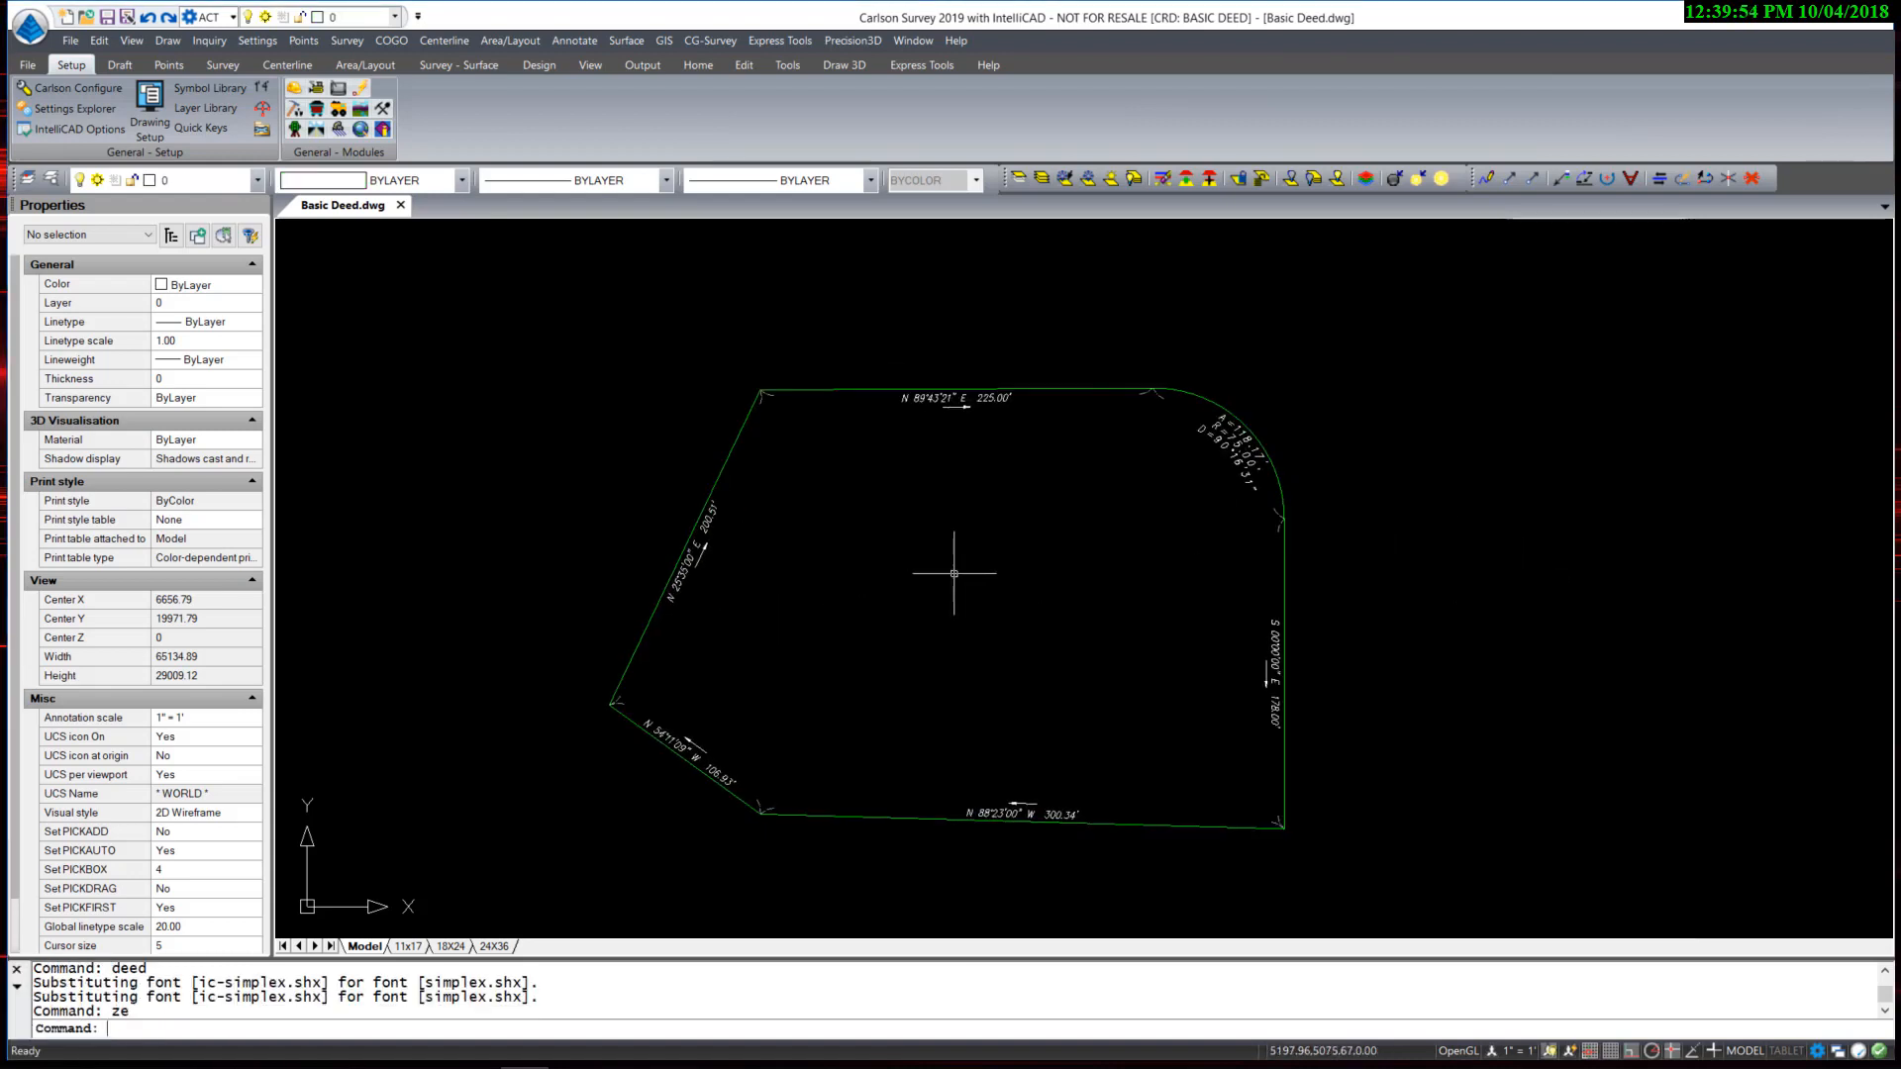
key(Return)
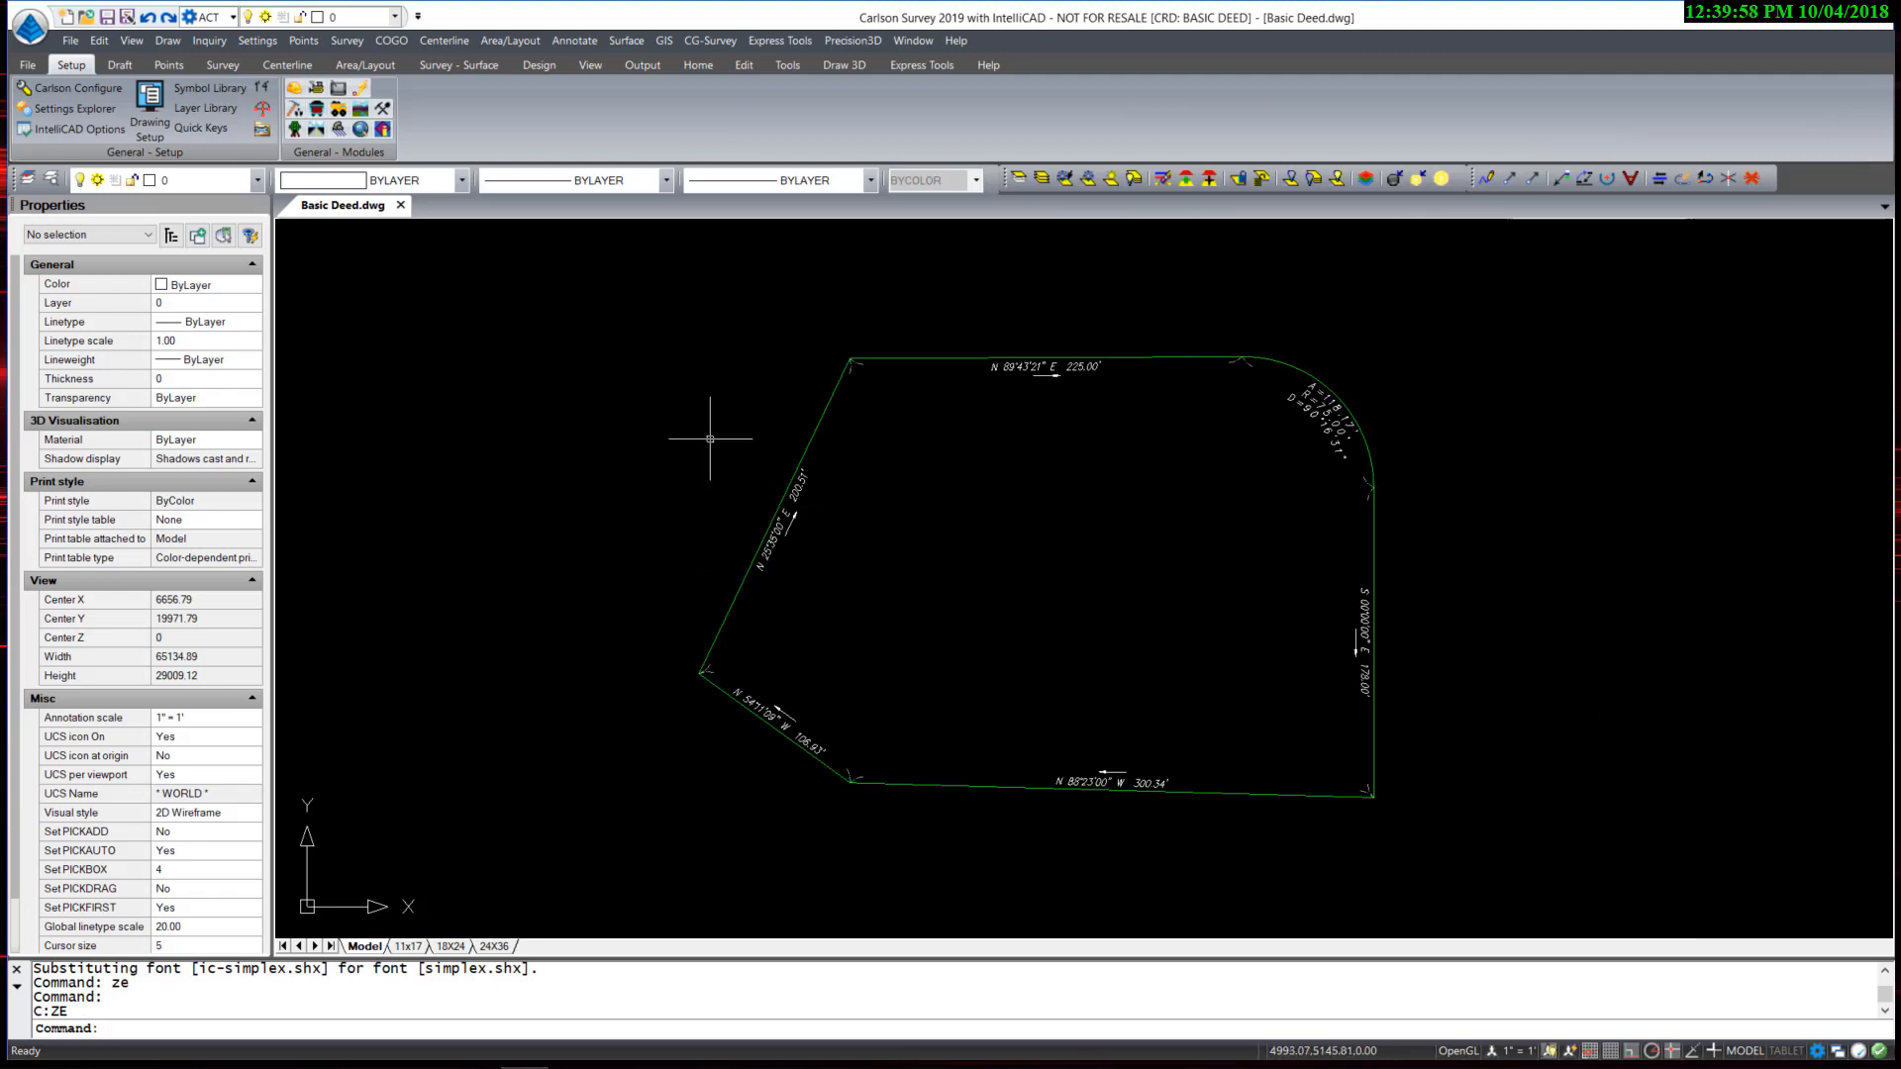
Reopen the existing deed file Deeds.pdd with Process Deed File.
click(359, 45)
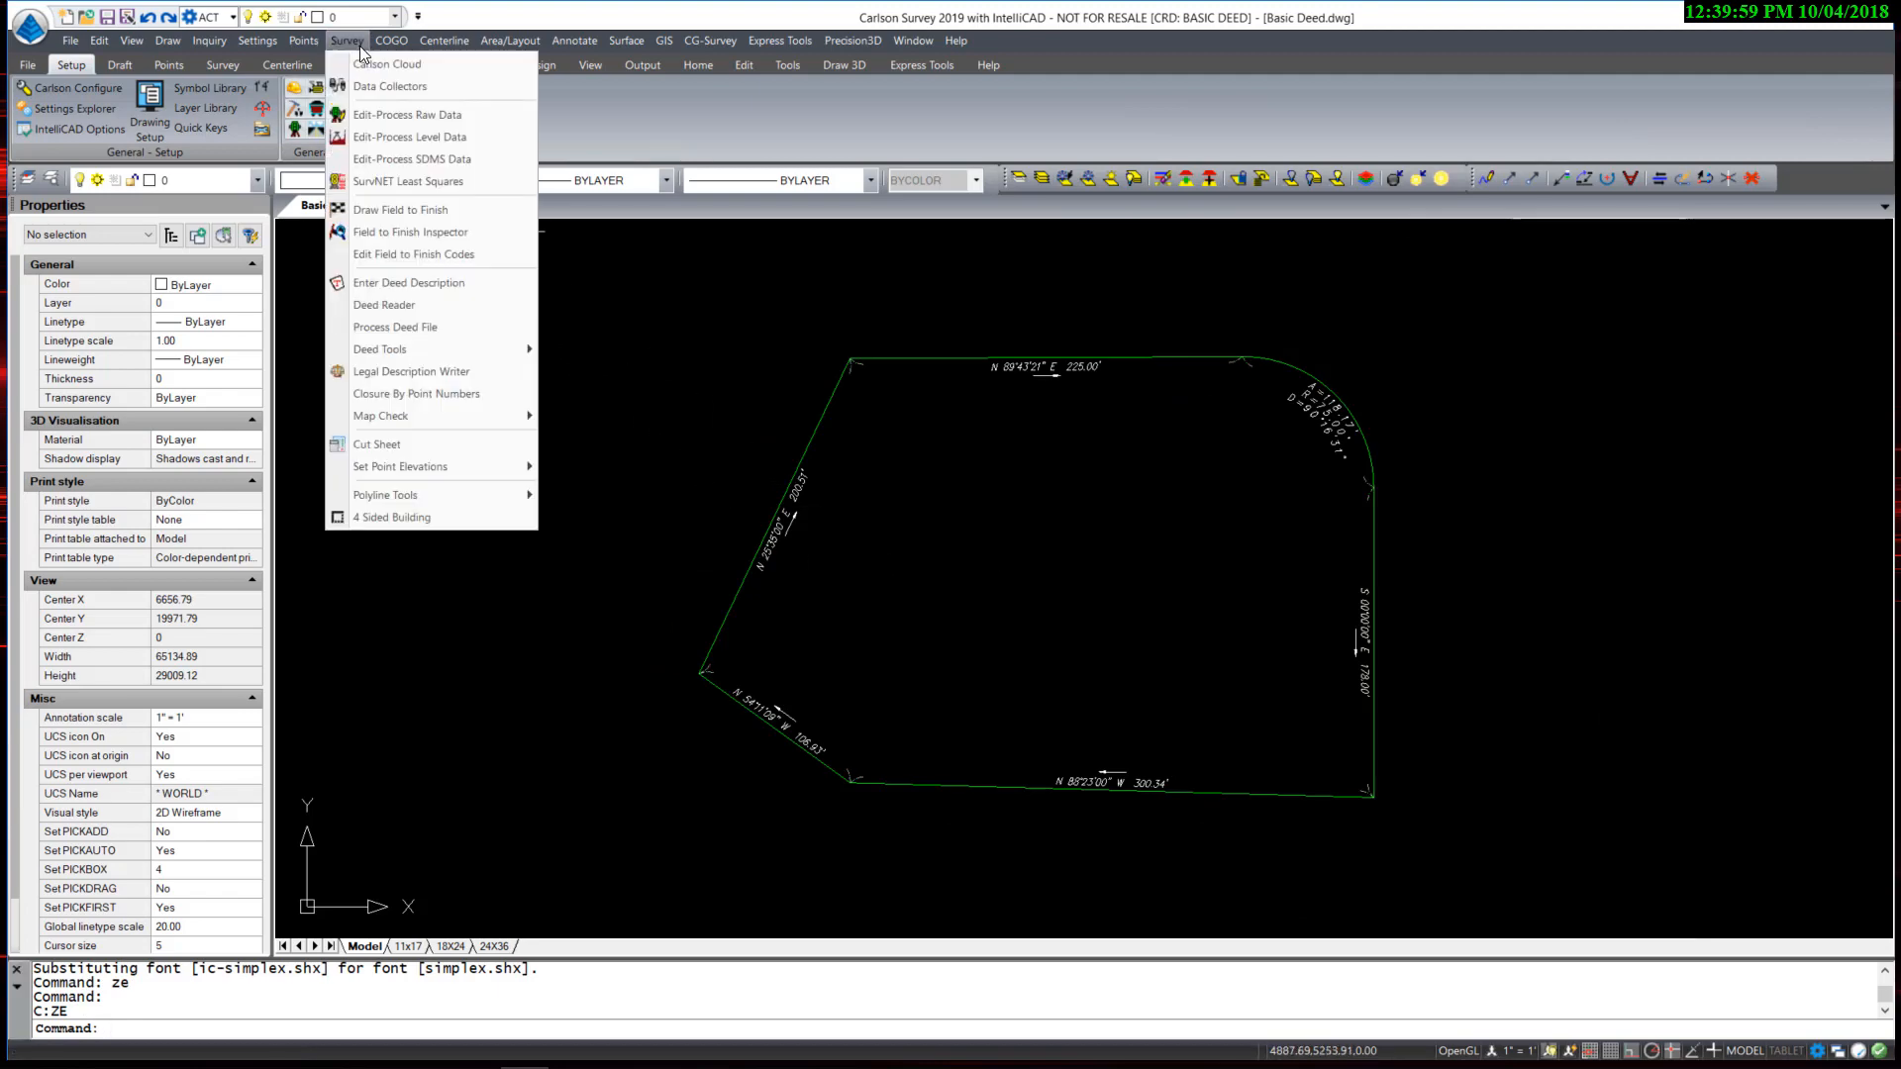
click(431, 330)
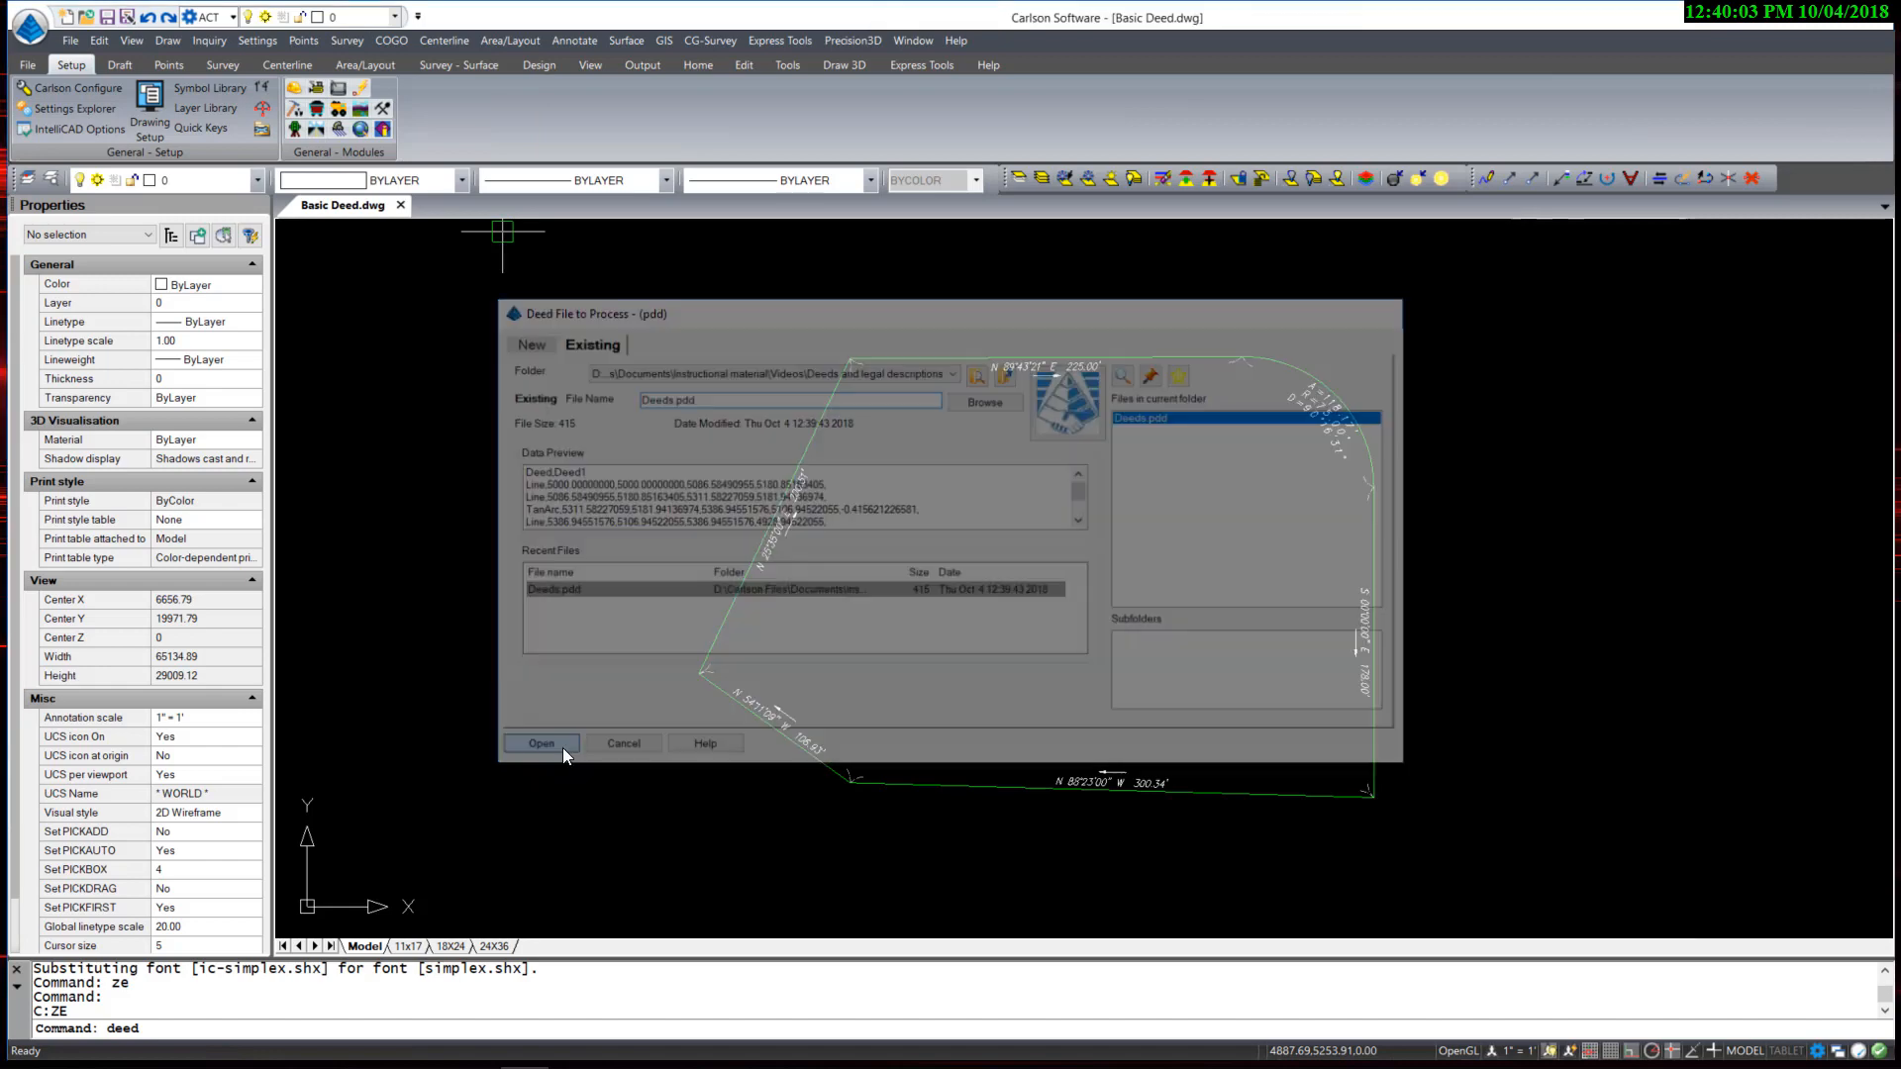